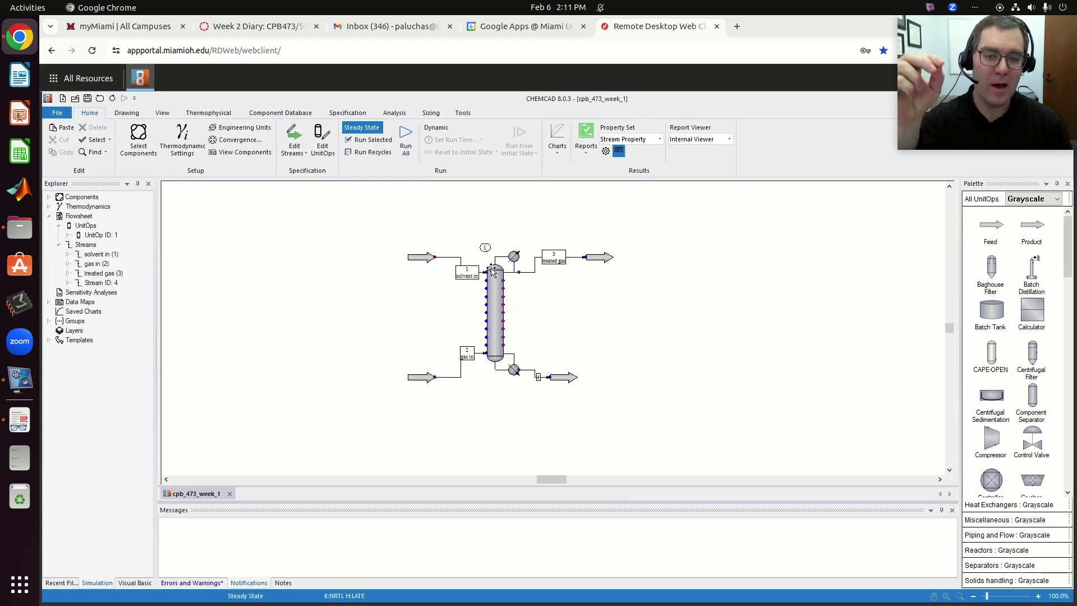
- Switch to the assignment PDF and read the Problem 2 stripper instructions and the Problem 1 absorber conditions they depend on
{"action": "mouse_move", "coordinate": [487, 273]}
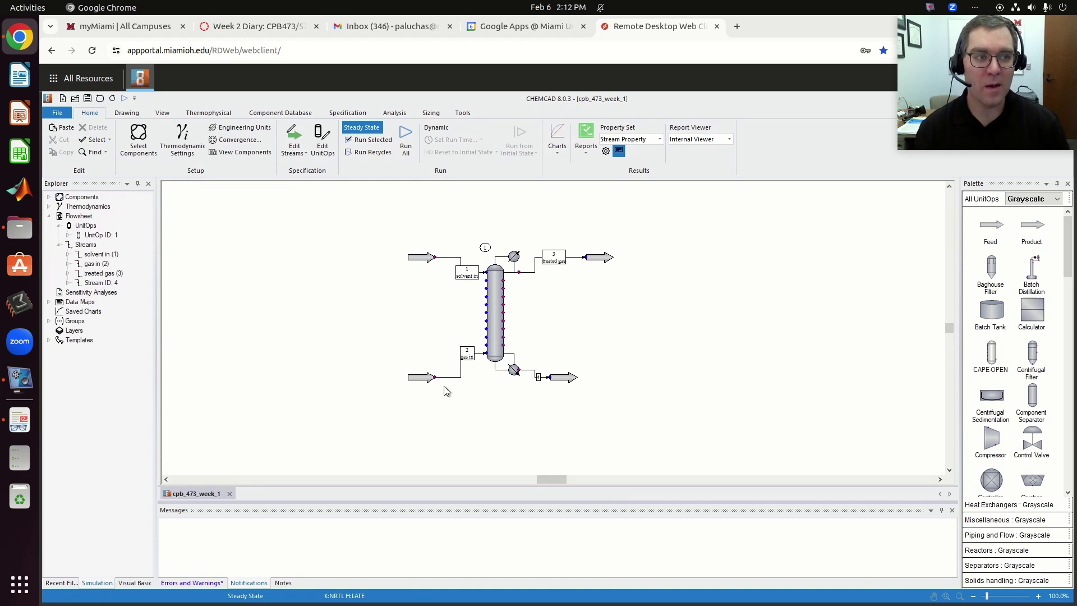
{"action": "key", "text": "alt+Tab"}
{"action": "scroll", "coordinate": [556, 370], "scroll_direction": "up", "scroll_amount": 5}
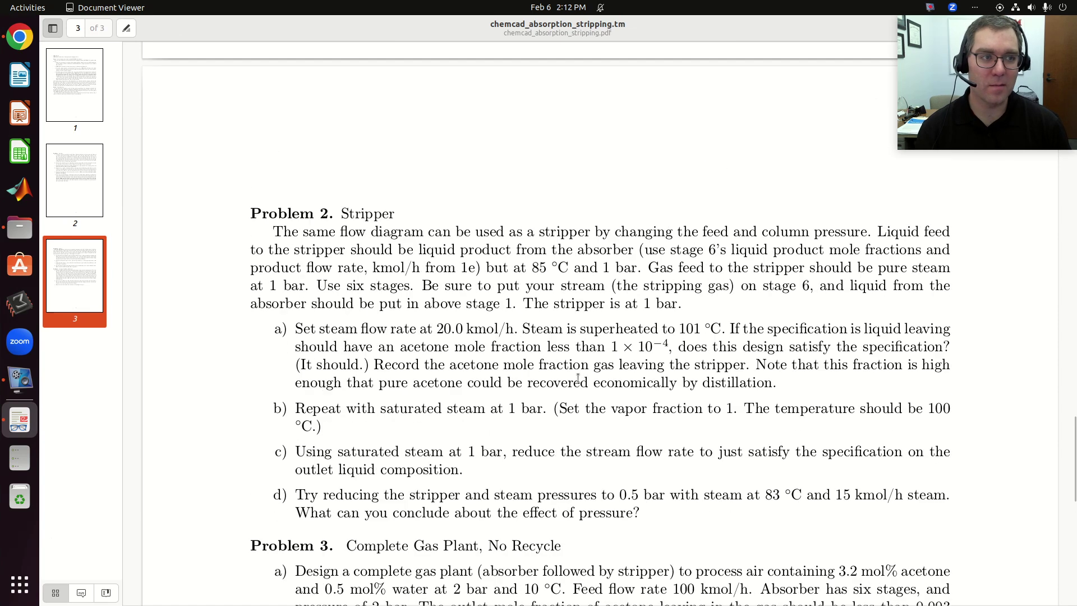
{"action": "scroll", "coordinate": [580, 393], "scroll_direction": "down", "scroll_amount": 5}
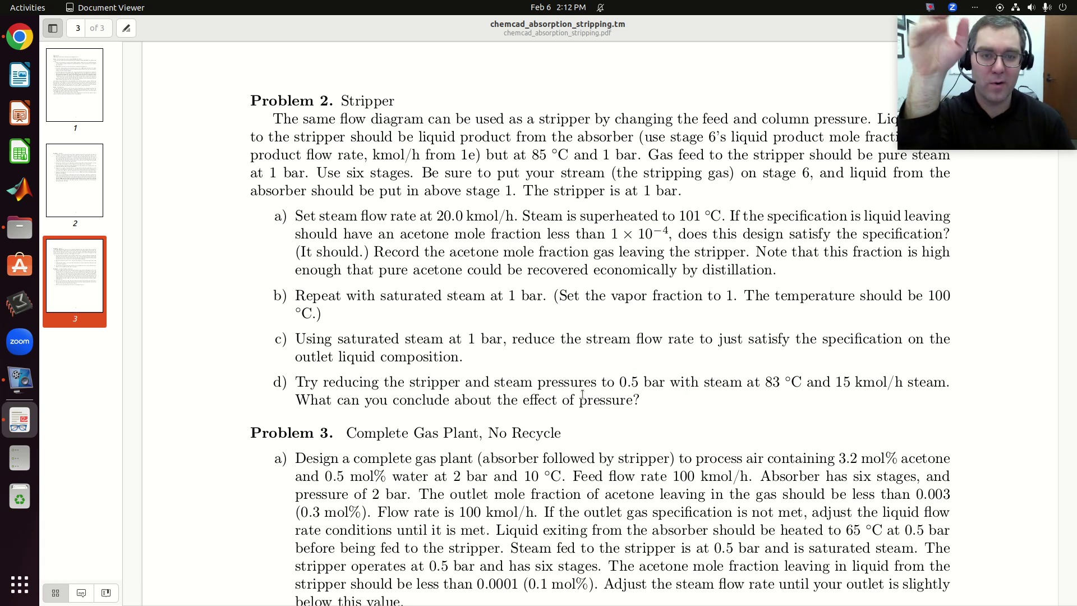
{"action": "scroll", "coordinate": [408, 261], "scroll_direction": "up", "scroll_amount": 2}
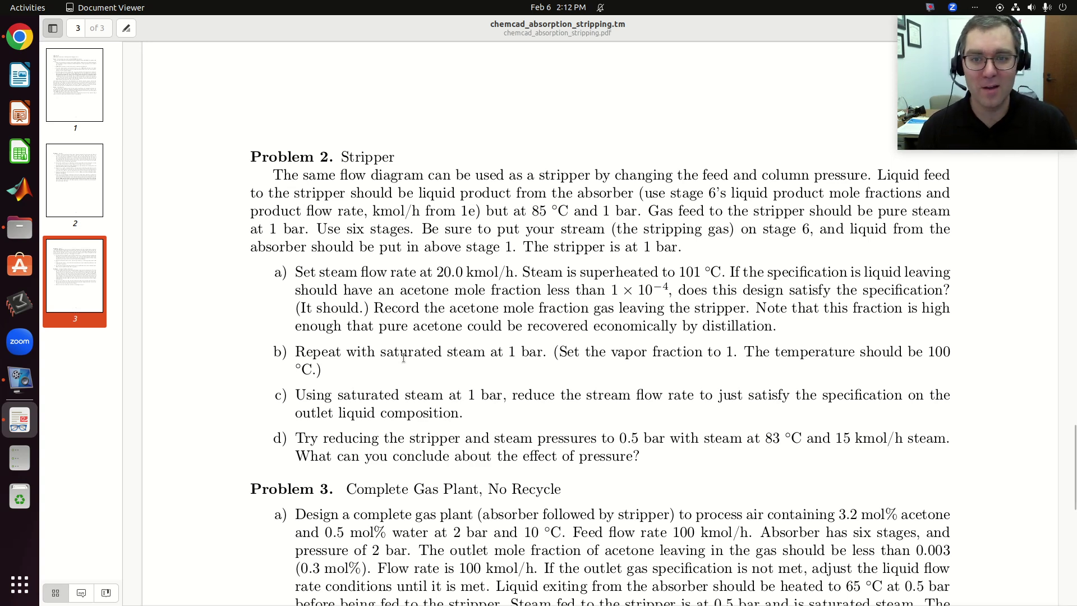
{"action": "scroll", "coordinate": [403, 354], "scroll_direction": "down", "scroll_amount": 4}
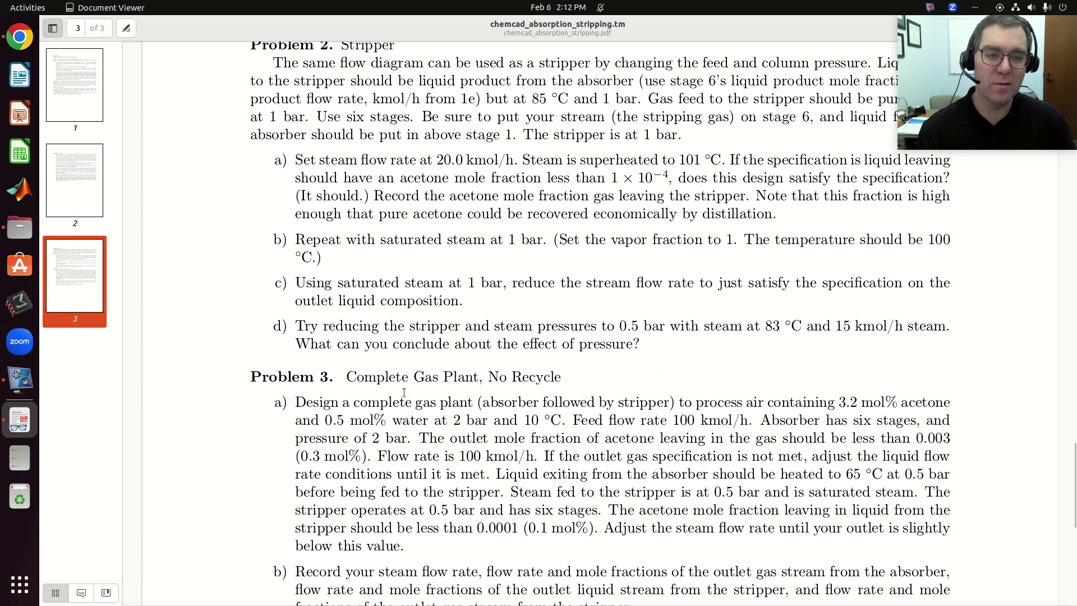
{"action": "scroll", "coordinate": [405, 392], "scroll_direction": "up", "scroll_amount": 4}
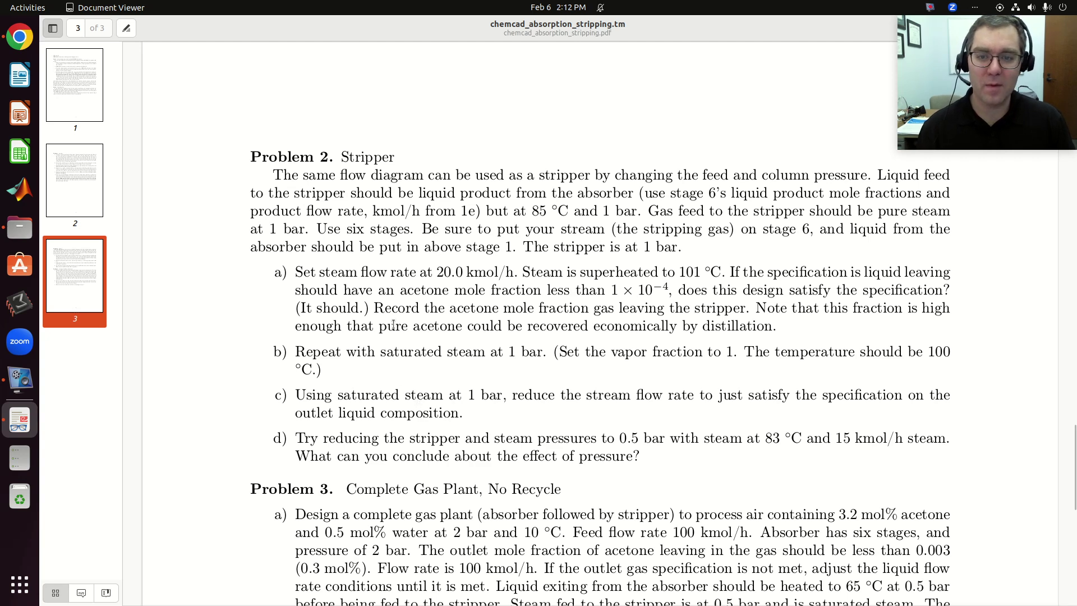
{"action": "scroll", "coordinate": [468, 234], "scroll_direction": "up", "scroll_amount": 2}
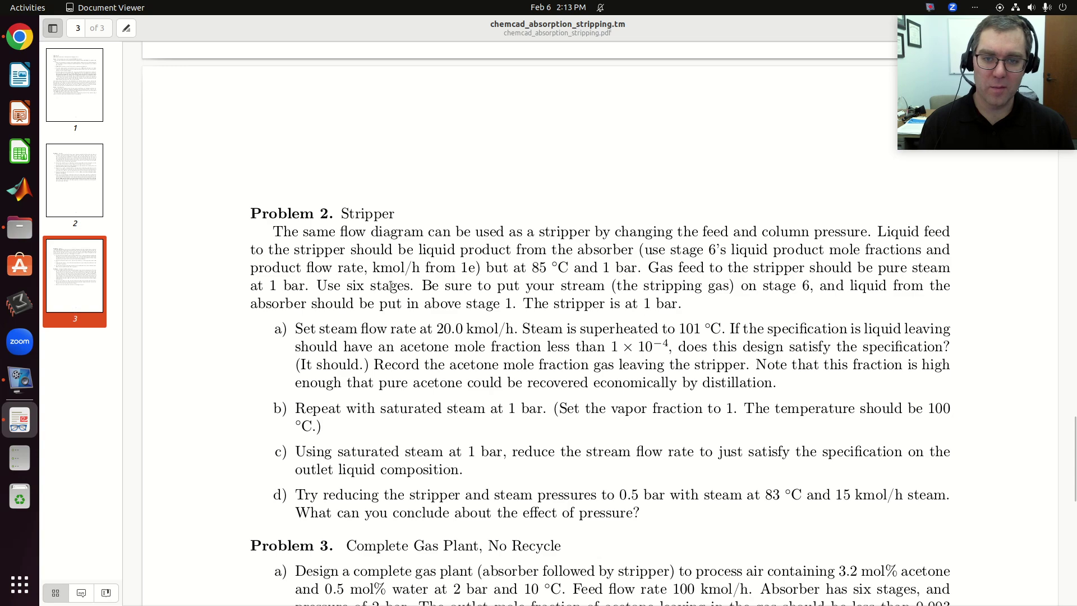
{"action": "scroll", "coordinate": [427, 279], "scroll_direction": "up", "scroll_amount": 15}
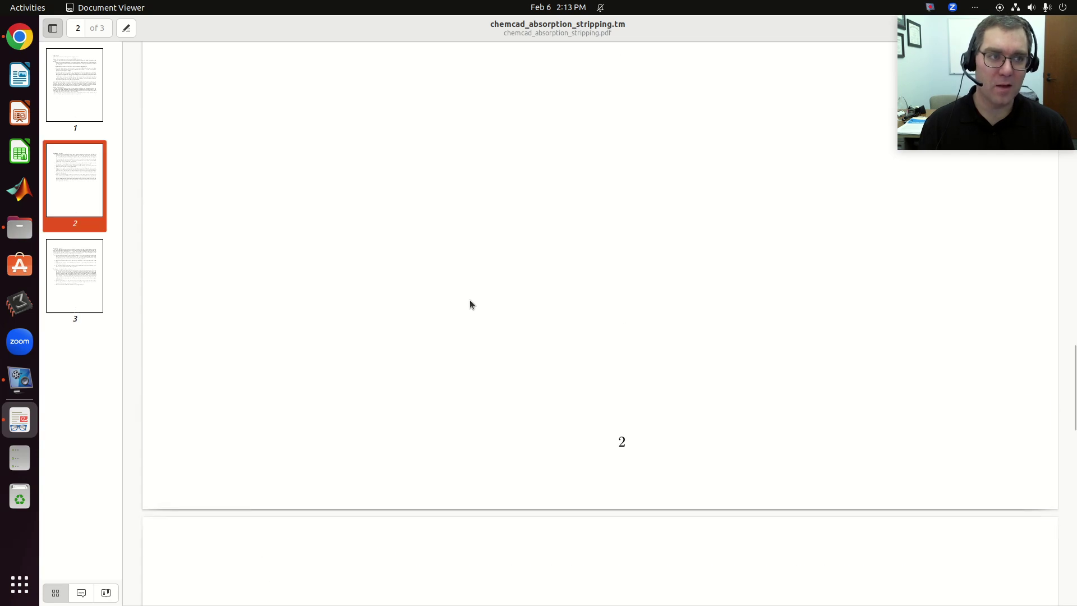
{"action": "scroll", "coordinate": [491, 306], "scroll_direction": "up", "scroll_amount": 8}
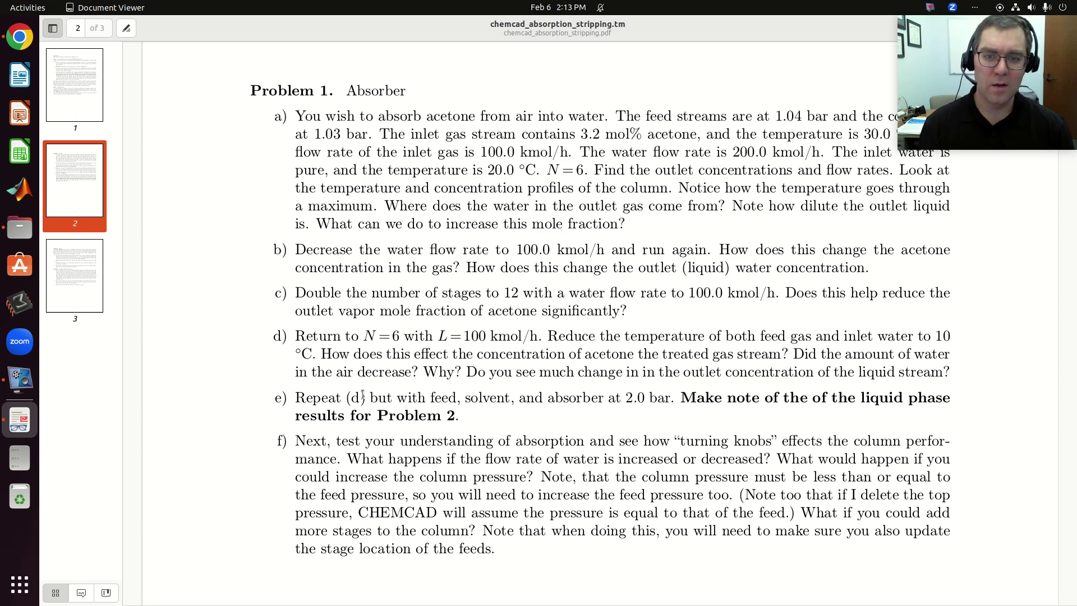
- Return to CHEMCAD, set the solvent inlet stream's temperature to 10 °C and flash the stream
{"action": "key", "text": "alt+Tab"}
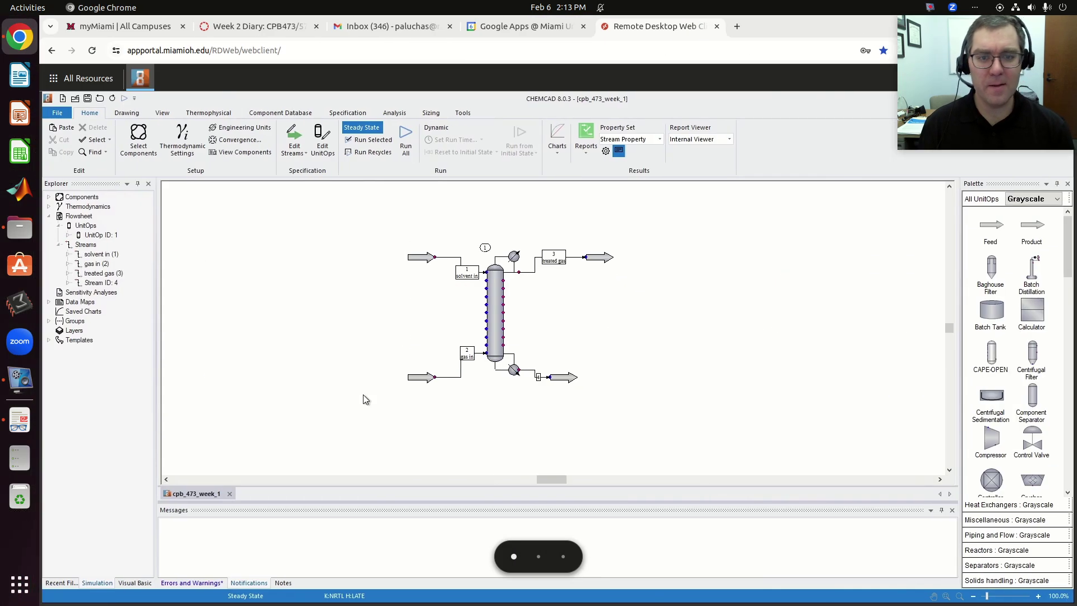
{"action": "double_click", "coordinate": [422, 259]}
{"action": "left_click", "coordinate": [696, 216]}
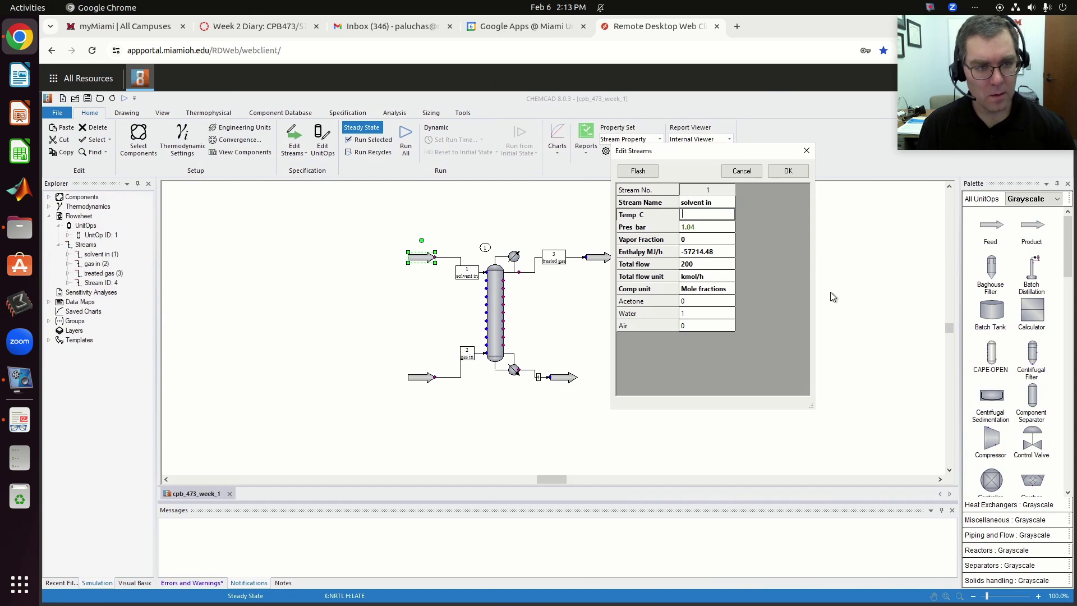
{"action": "type", "text": "10"}
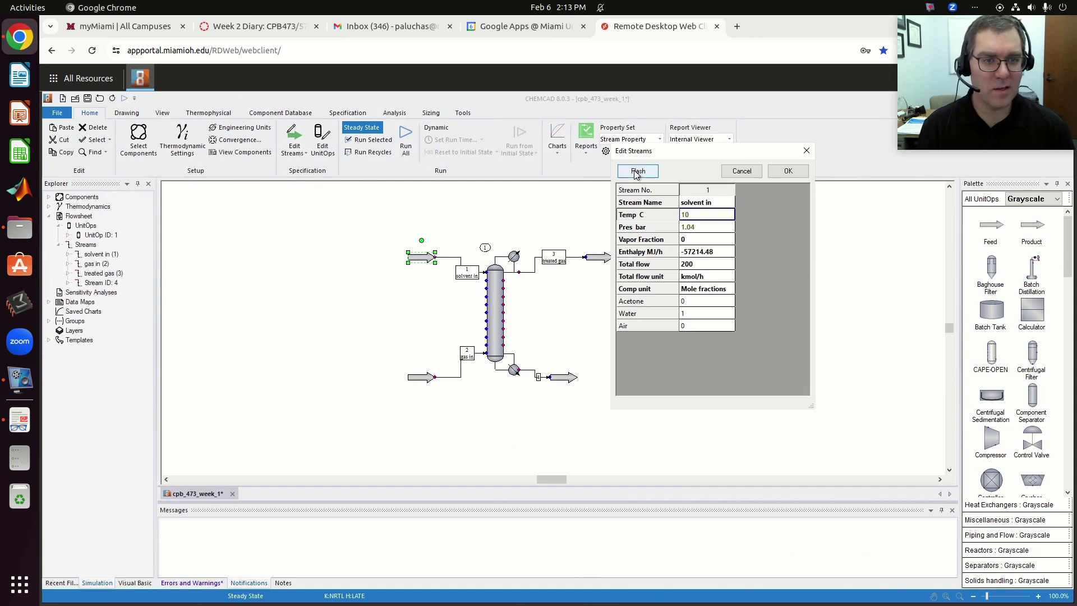
{"action": "left_click", "coordinate": [637, 171]}
{"action": "left_click", "coordinate": [777, 176]}
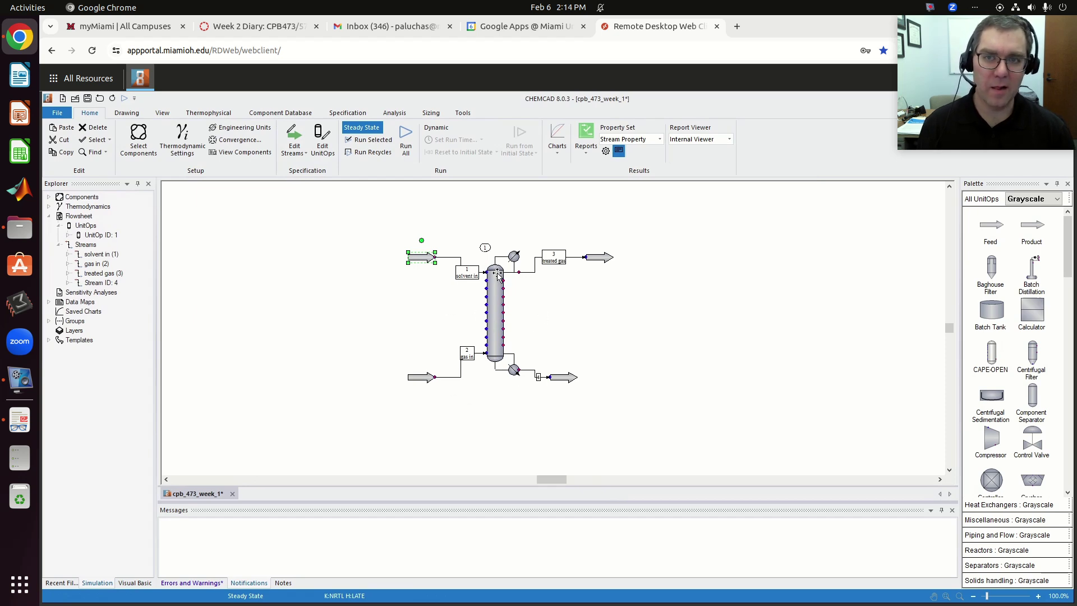
- Consult Problem 1 part e in the assignment PDF, set the solvent inlet stream's pressure to 2 bar in CHEMCAD and flash it
{"action": "mouse_move", "coordinate": [497, 275]}
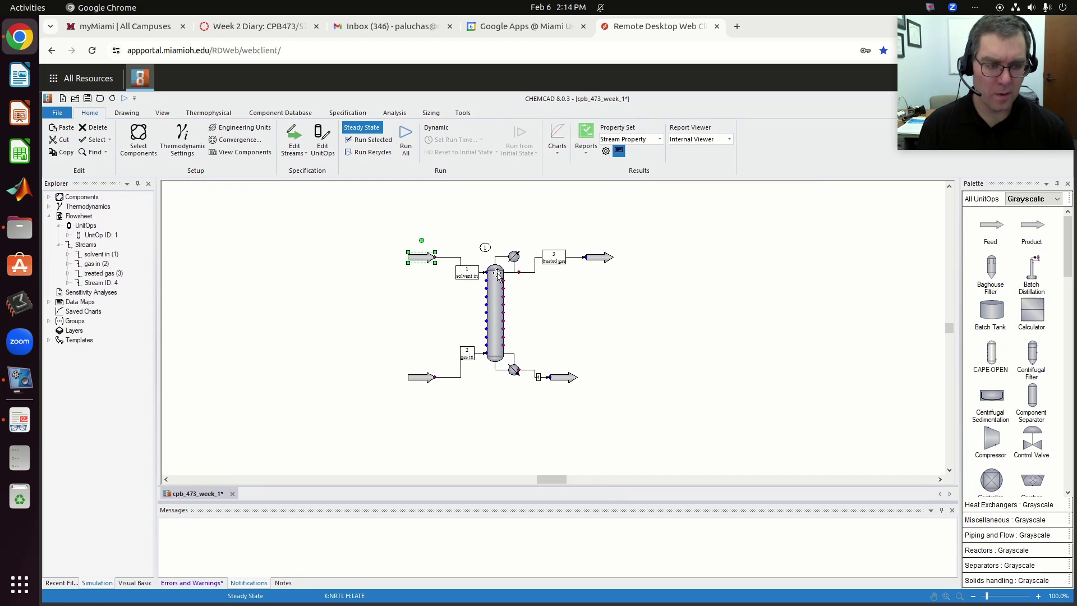
{"action": "key", "text": "alt+Tab"}
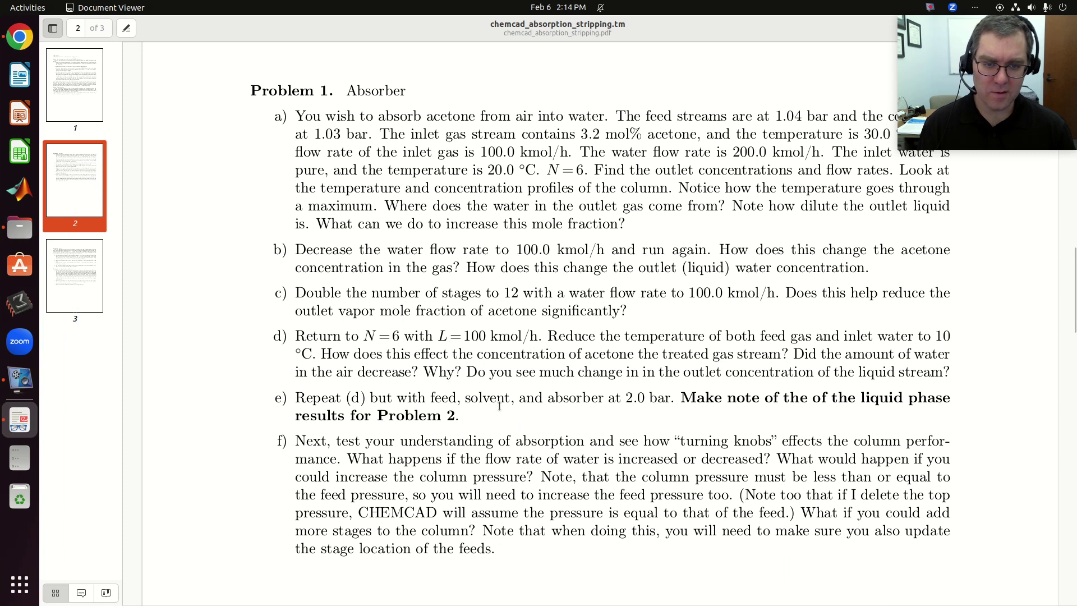
{"action": "key", "text": "alt+Tab"}
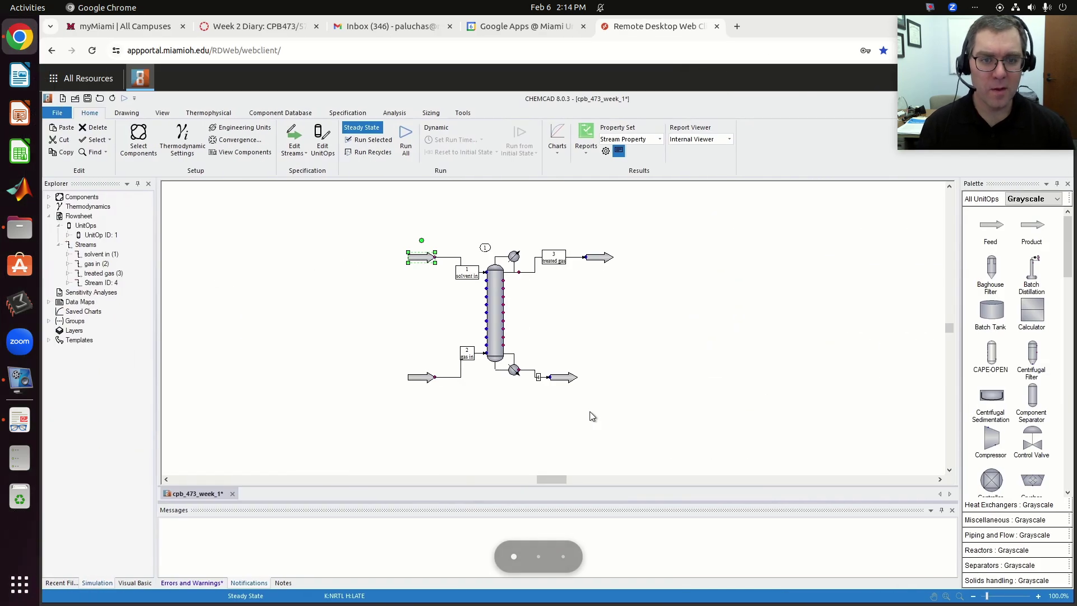
{"action": "double_click", "coordinate": [429, 256]}
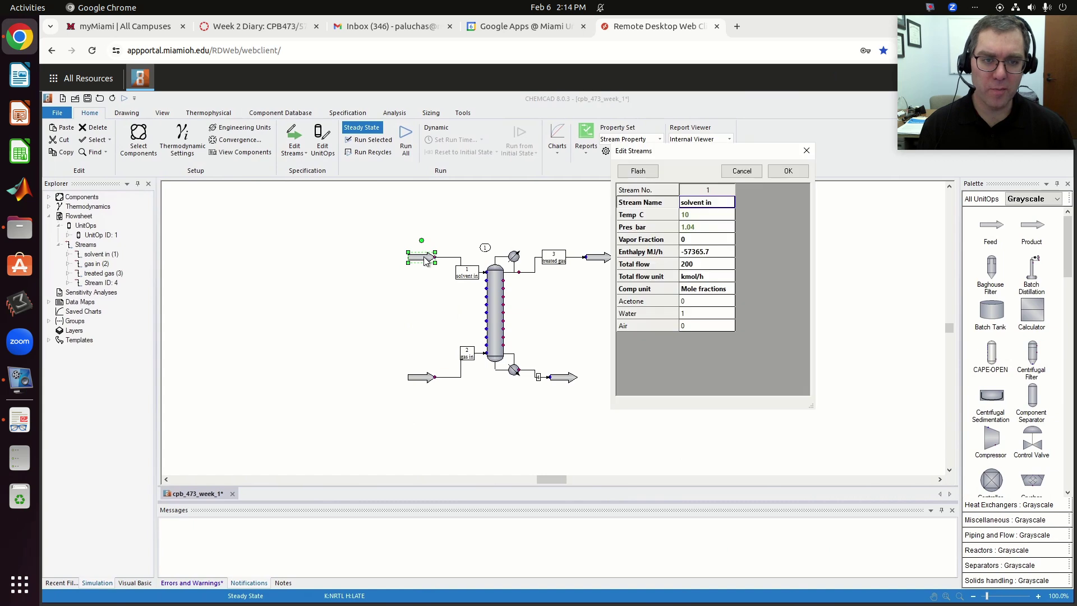
{"action": "left_click", "coordinate": [701, 228]}
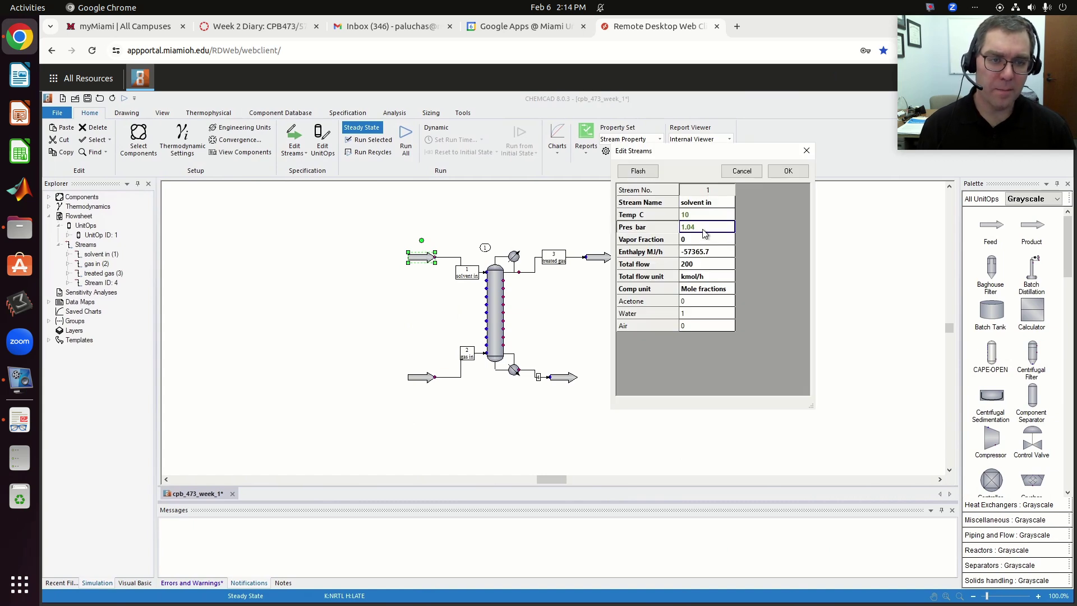
{"action": "key", "text": "BackSpace"}
{"action": "key", "text": "BackSpace"}
{"action": "key", "text": "BackSpace"}
{"action": "key", "text": "BackSpace"}
{"action": "type", "text": "2"}
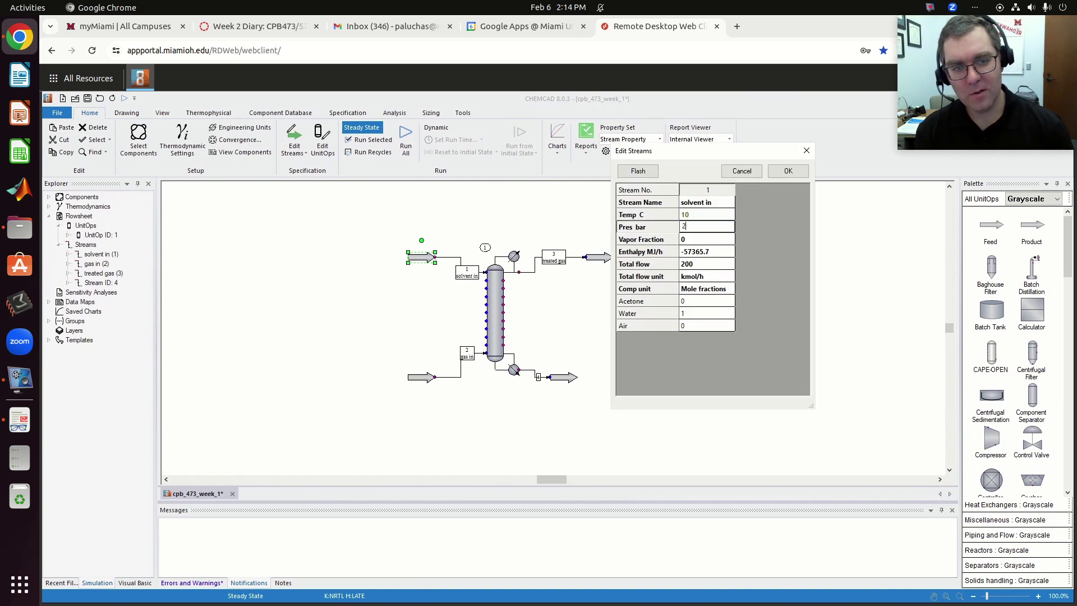
{"action": "left_click", "coordinate": [644, 173]}
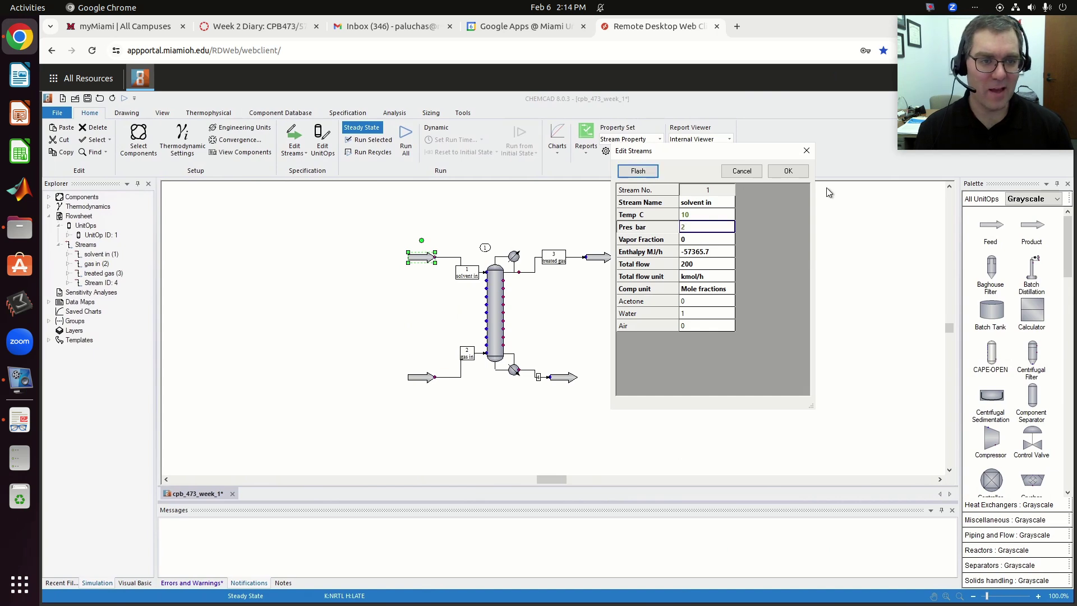
{"action": "left_click", "coordinate": [781, 176]}
- Set the gas inlet stream's pressure to 2 bar and flash the stream
{"action": "double_click", "coordinate": [422, 376]}
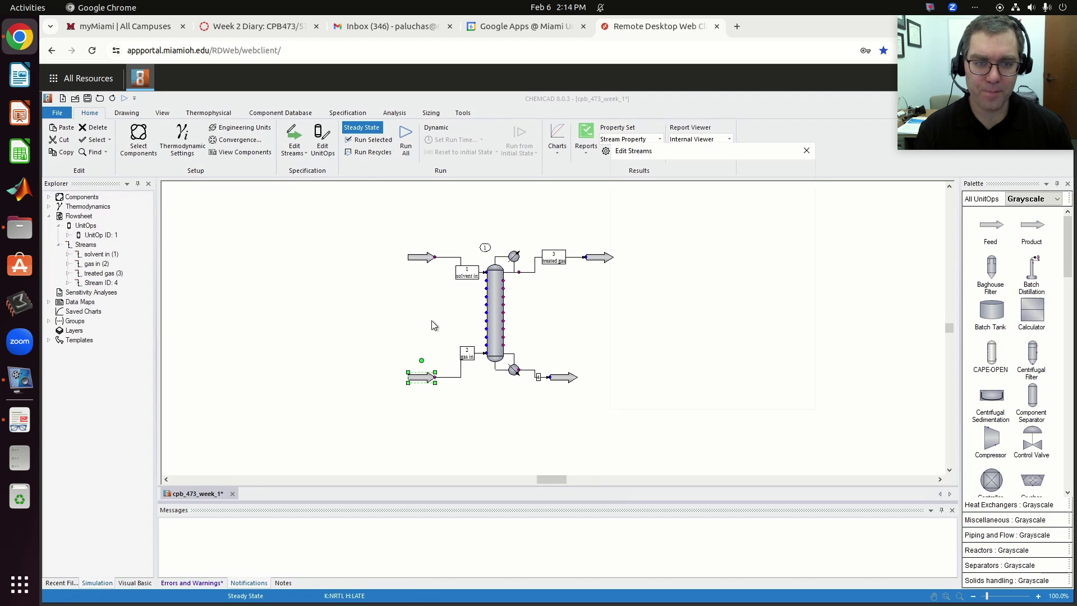
{"action": "left_click", "coordinate": [699, 226]}
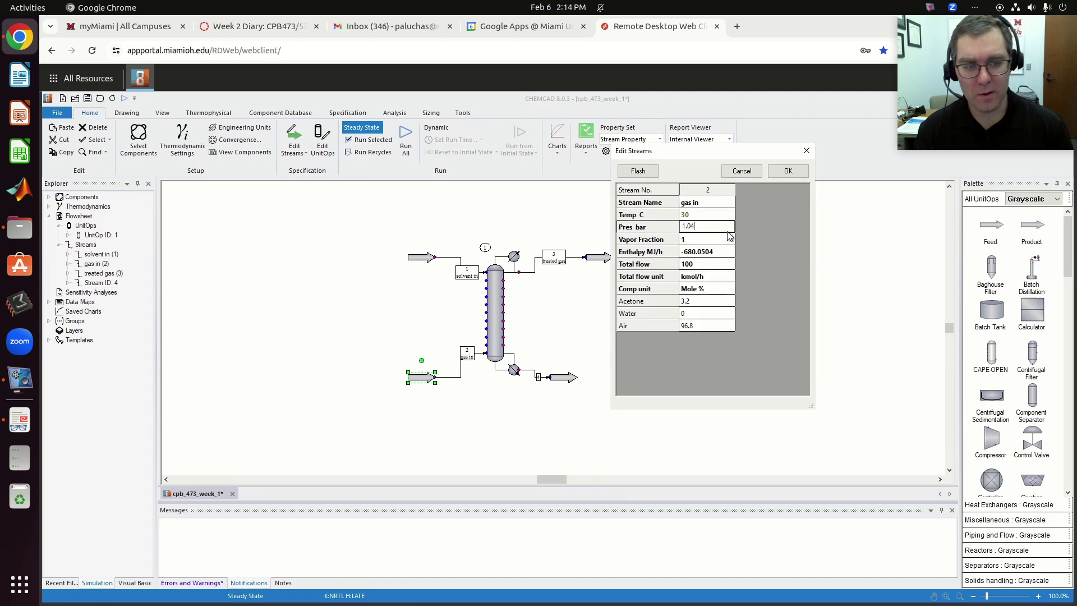
{"action": "key", "text": "BackSpace"}
{"action": "type", "text": "2"}
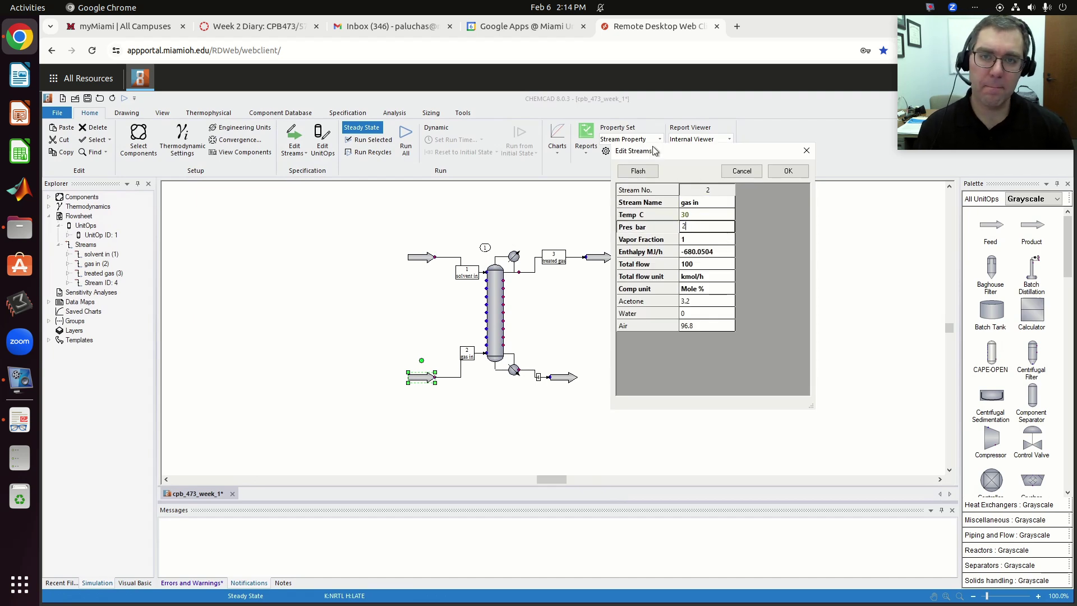
{"action": "left_click", "coordinate": [643, 172]}
{"action": "left_click", "coordinate": [788, 171]}
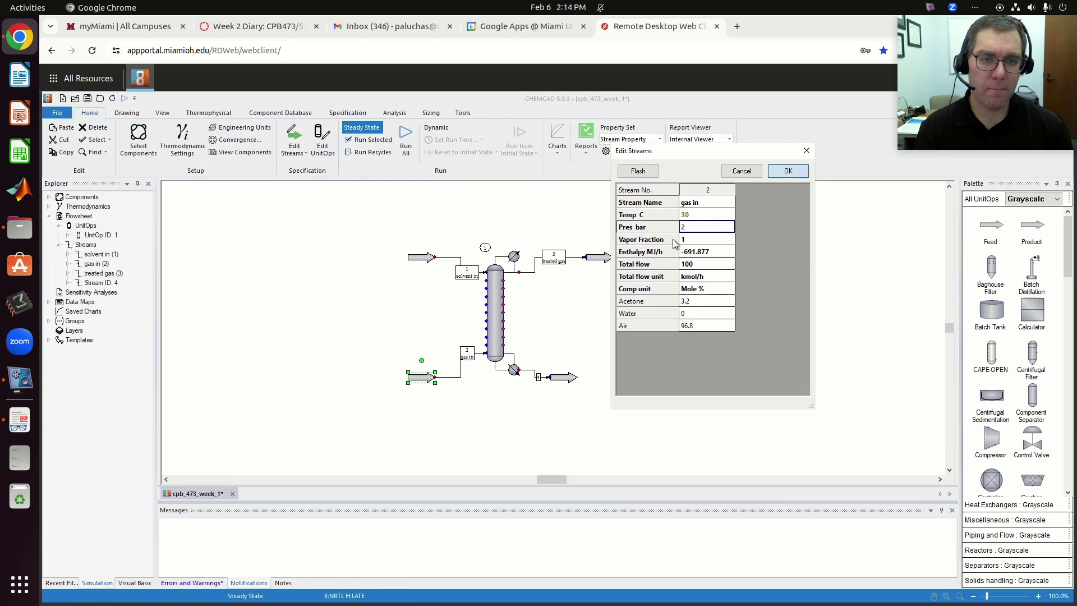
- Clear the top pressure of the SCDS column and run the whole steady-state simulation
{"action": "double_click", "coordinate": [487, 324]}
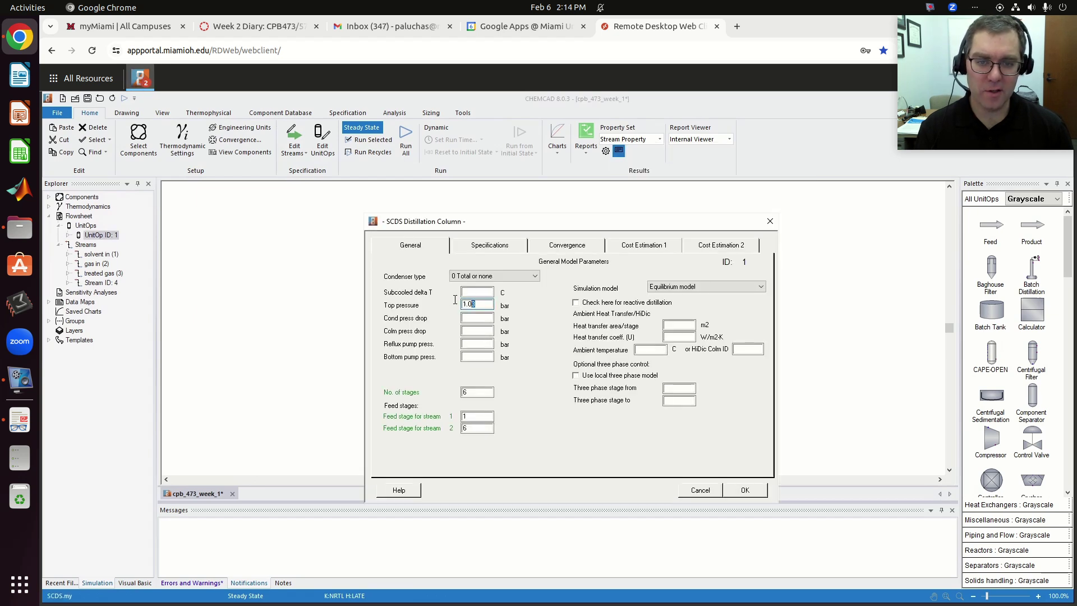
{"action": "key", "text": "BackSpace"}
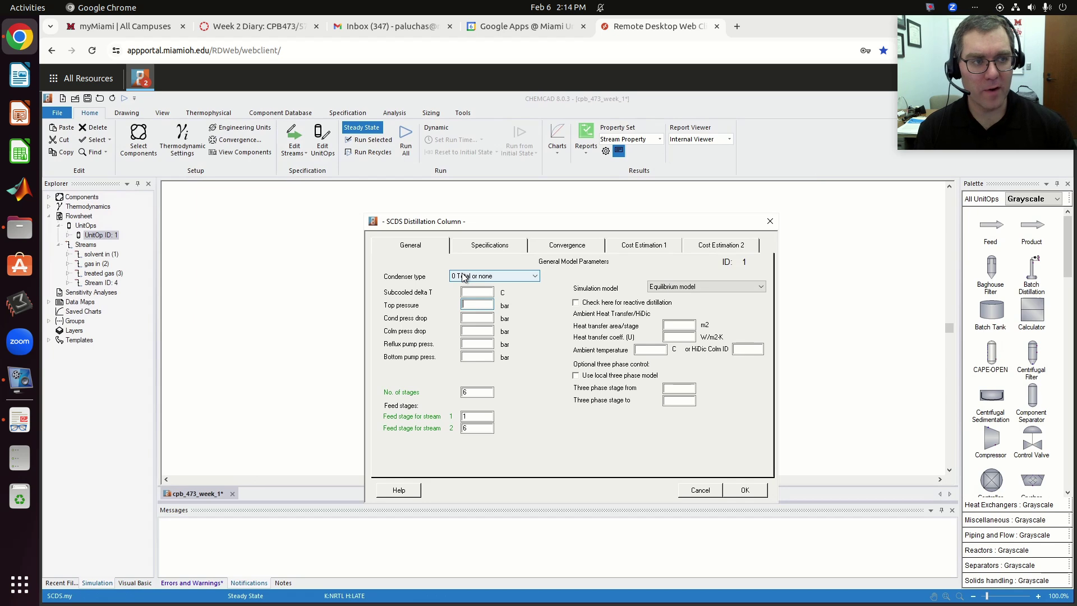
{"action": "left_click", "coordinate": [743, 491]}
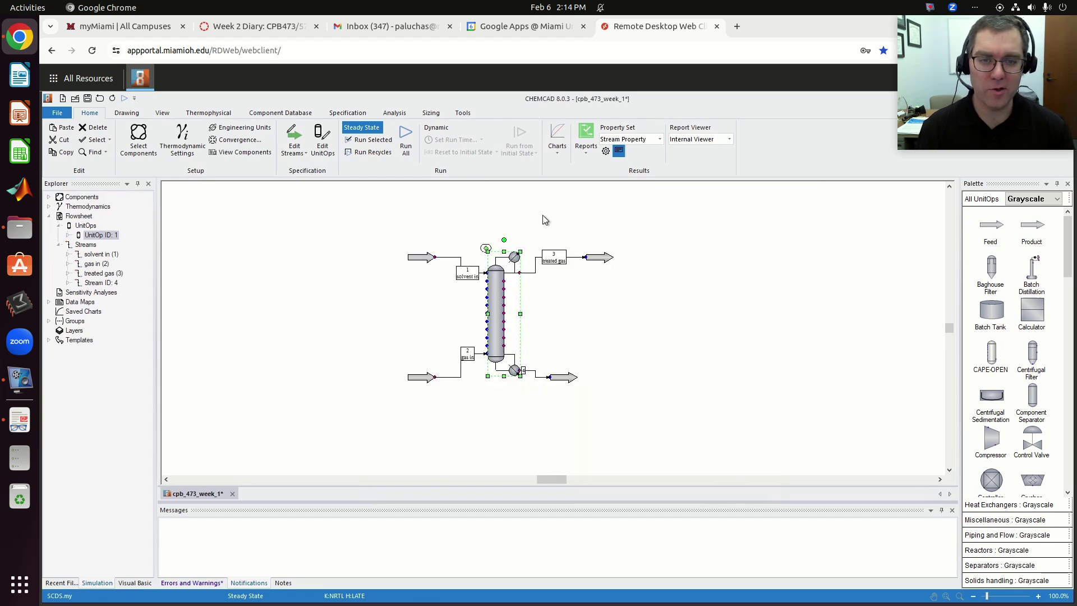
{"action": "left_click", "coordinate": [365, 308]}
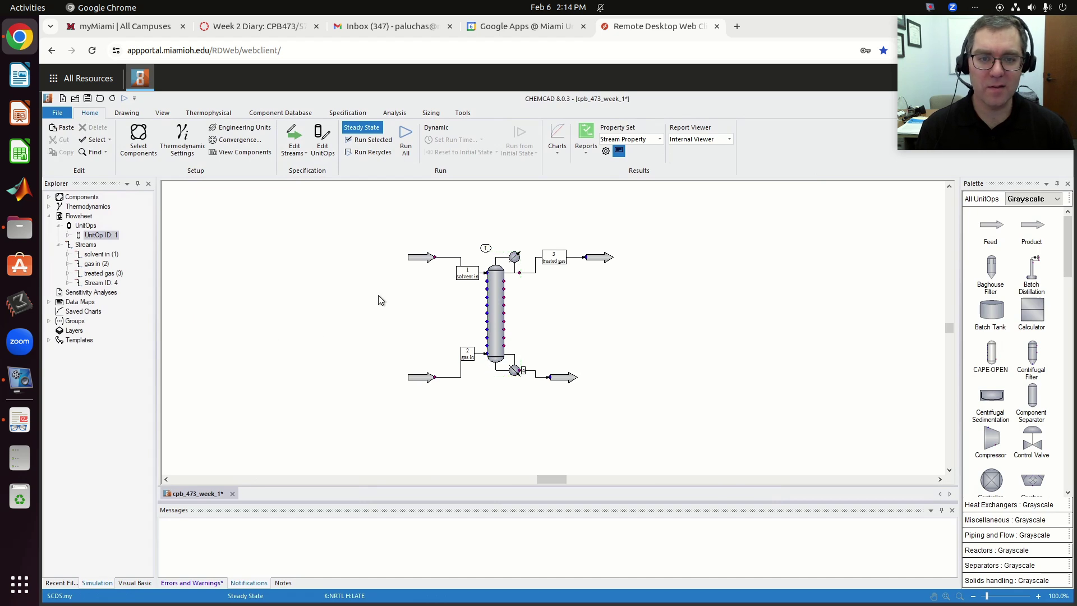
{"action": "left_click", "coordinate": [497, 319]}
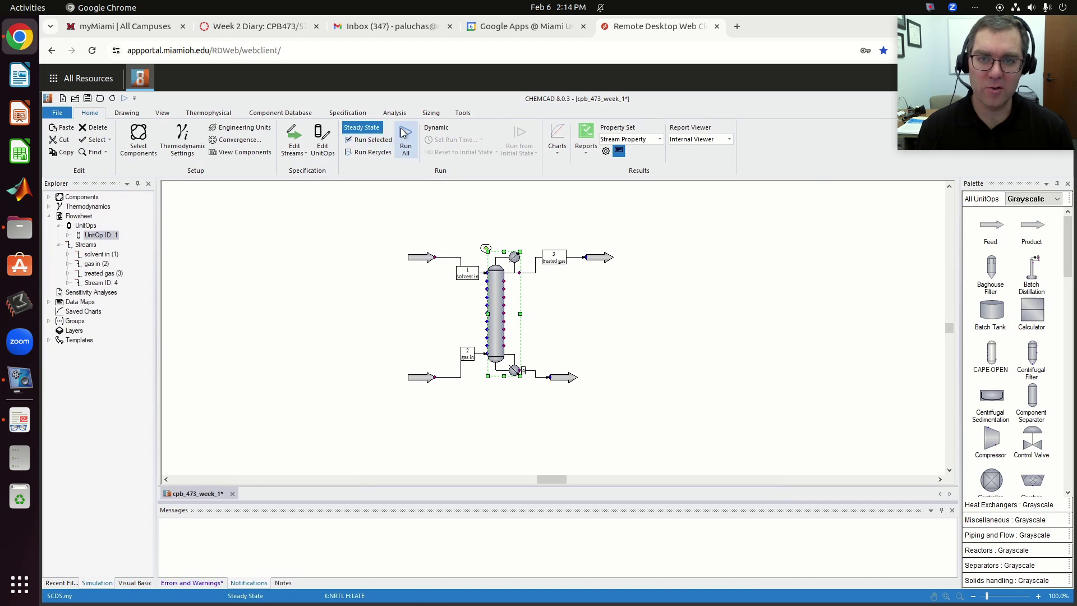
{"action": "left_click", "coordinate": [415, 145]}
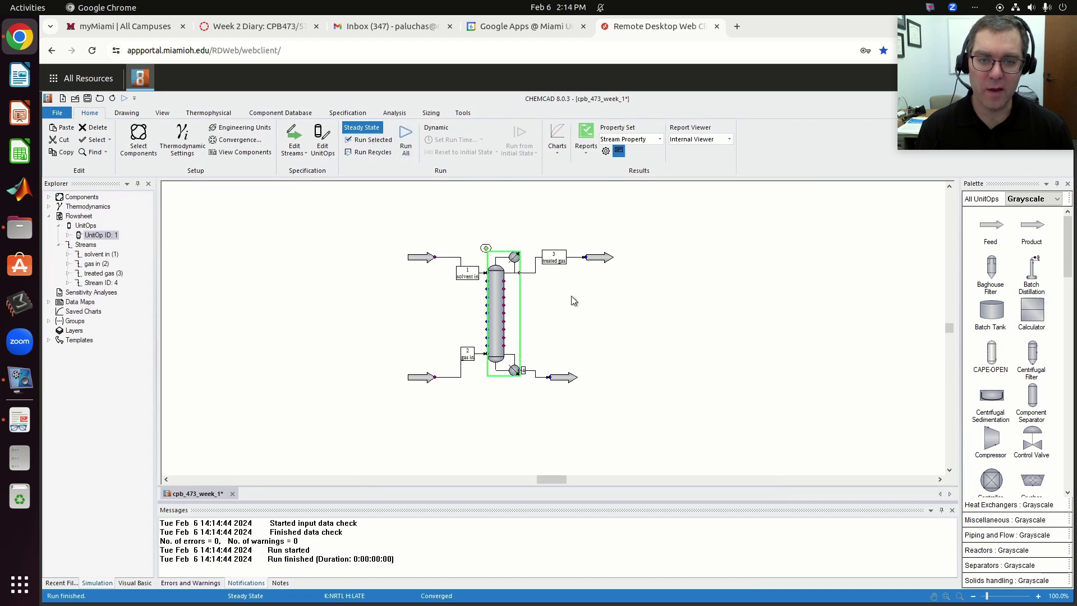
- Display the treated gas stream's composition in Mole % and accept the stream data
{"action": "left_click", "coordinate": [603, 261]}
{"action": "double_click", "coordinate": [603, 260]}
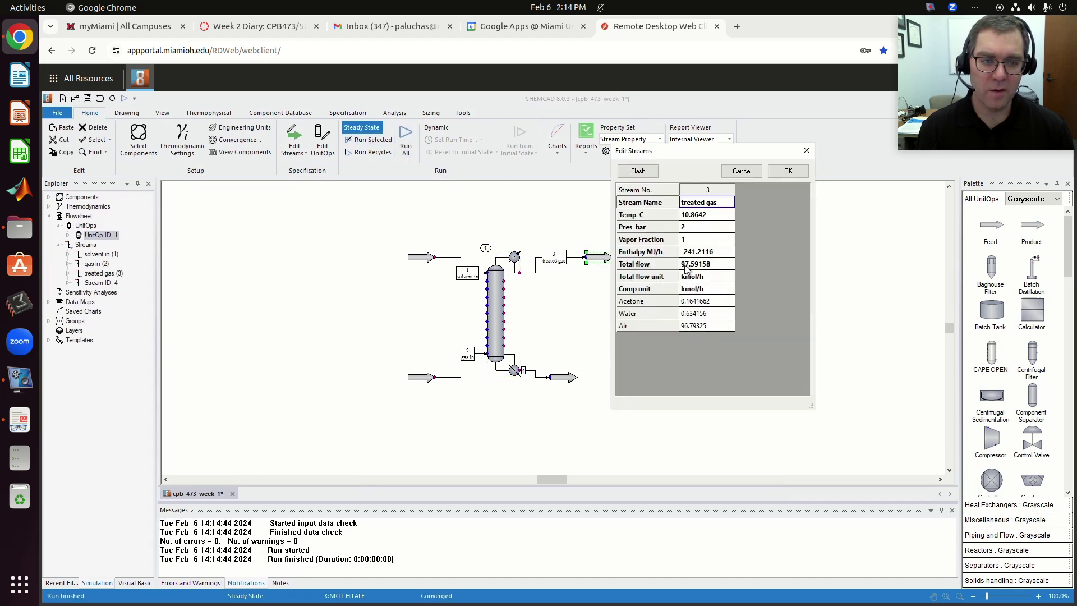
{"action": "left_click", "coordinate": [715, 288]}
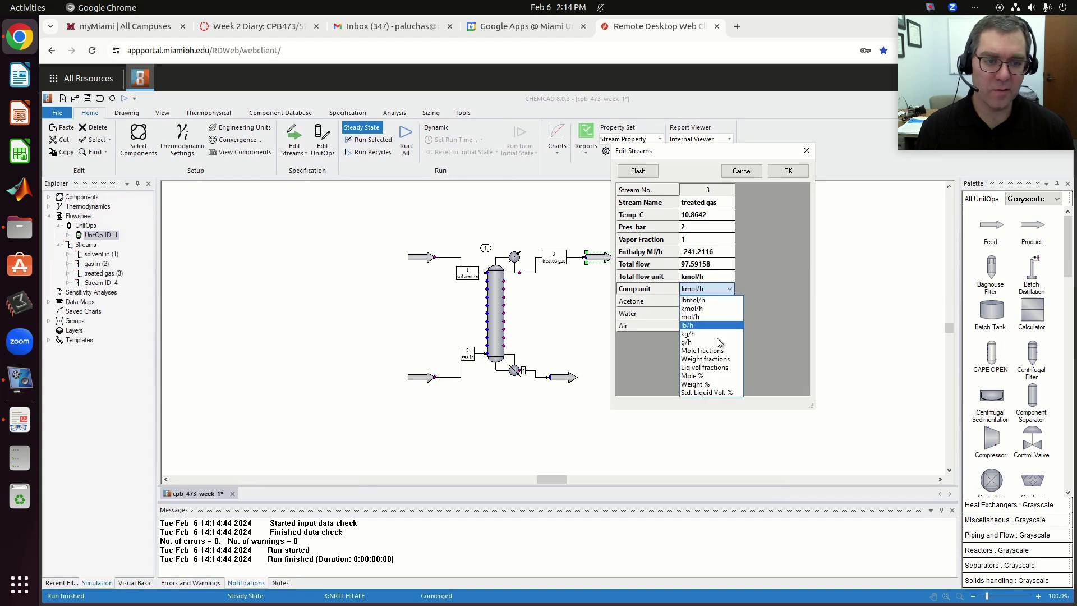
{"action": "left_click", "coordinate": [722, 376]}
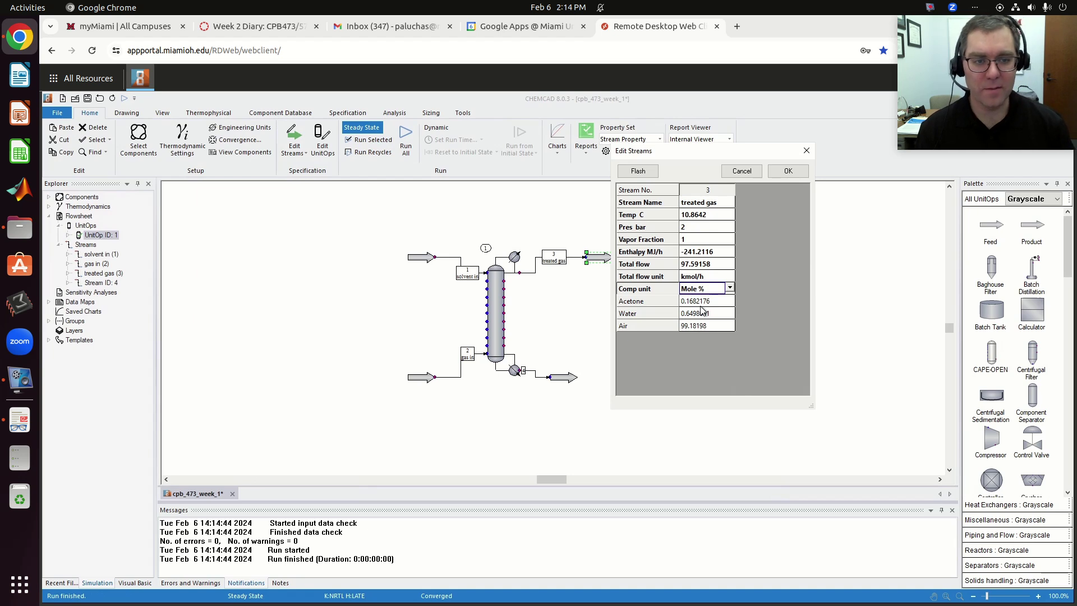
{"action": "left_click", "coordinate": [793, 172]}
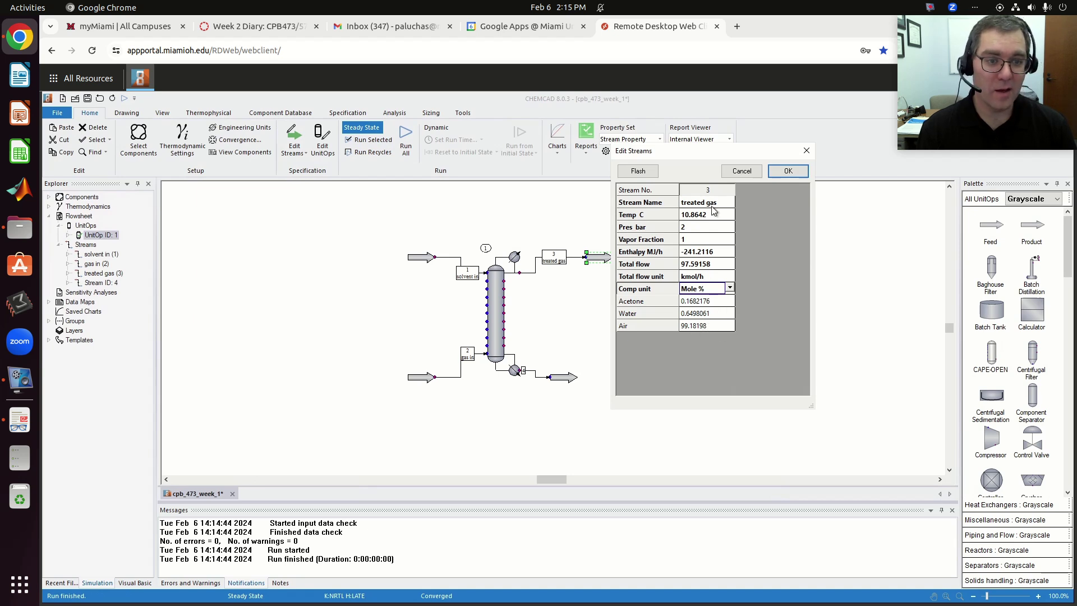
{"action": "left_click", "coordinate": [789, 171]}
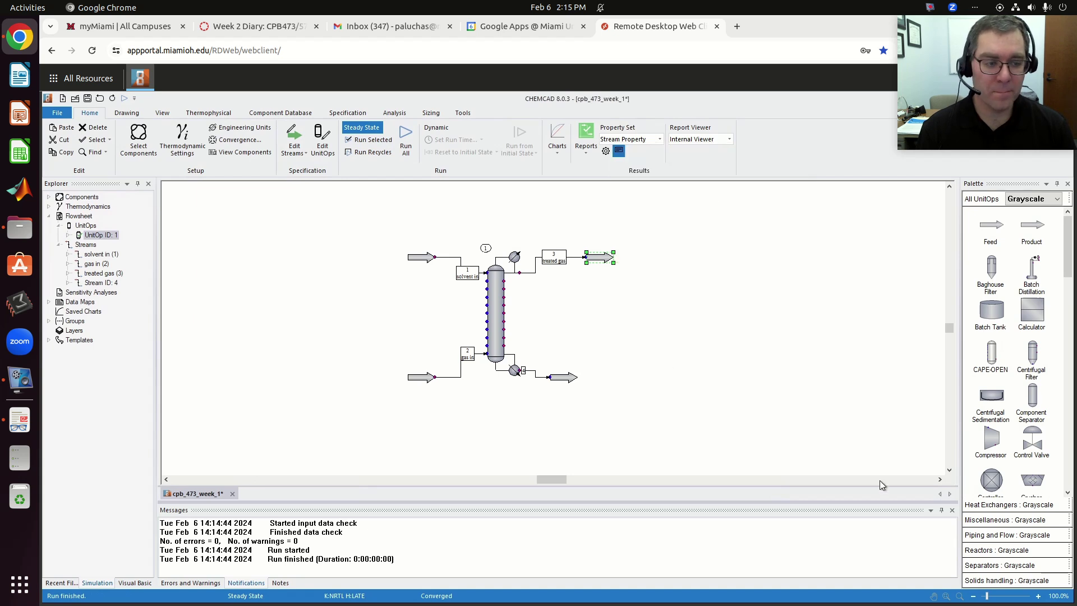
- Add a second SCDS distillation column beside the absorber for the stripper, and open the absorber's bottom liquid stream data
{"action": "left_click", "coordinate": [940, 480]}
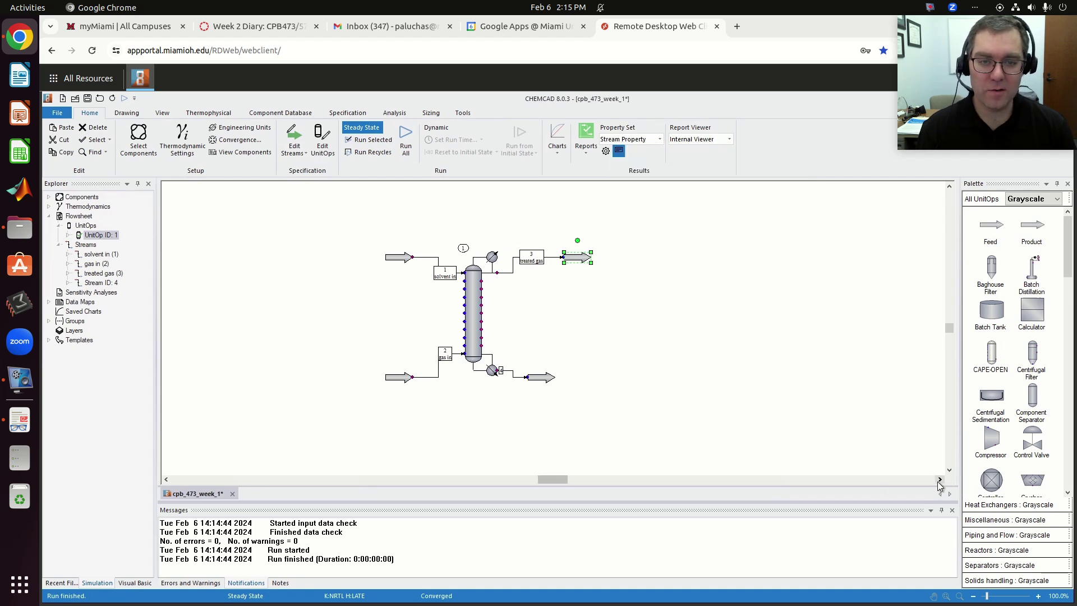
{"action": "scroll", "coordinate": [939, 483], "scroll_direction": "right", "scroll_amount": 6}
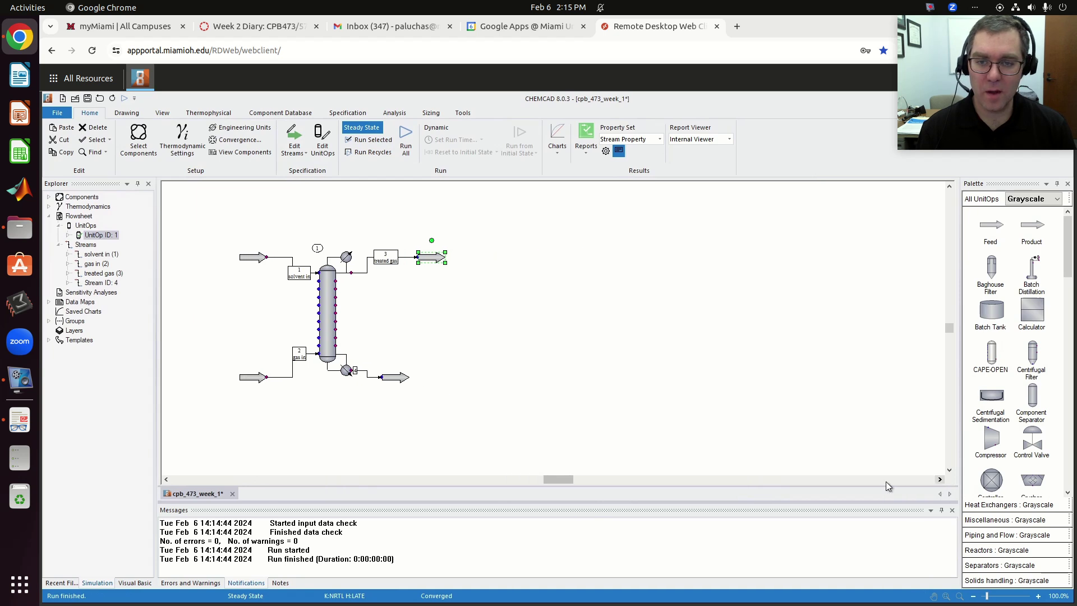
{"action": "left_click", "coordinate": [530, 273]}
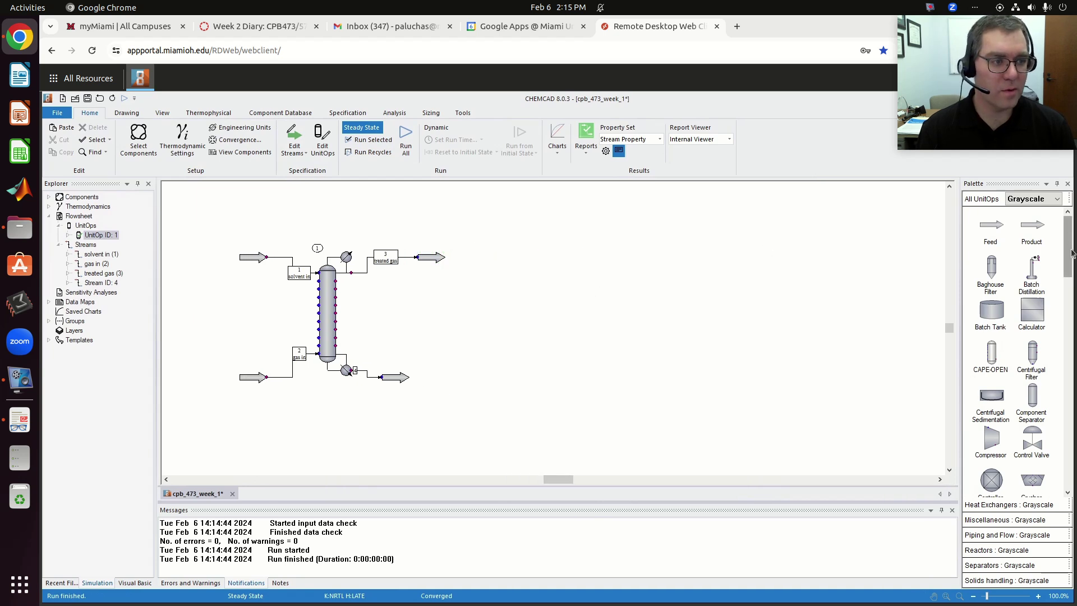
{"action": "left_click_drag", "start_coordinate": [1071, 253], "coordinate": [1048, 419]}
{"action": "left_click", "coordinate": [1031, 308]}
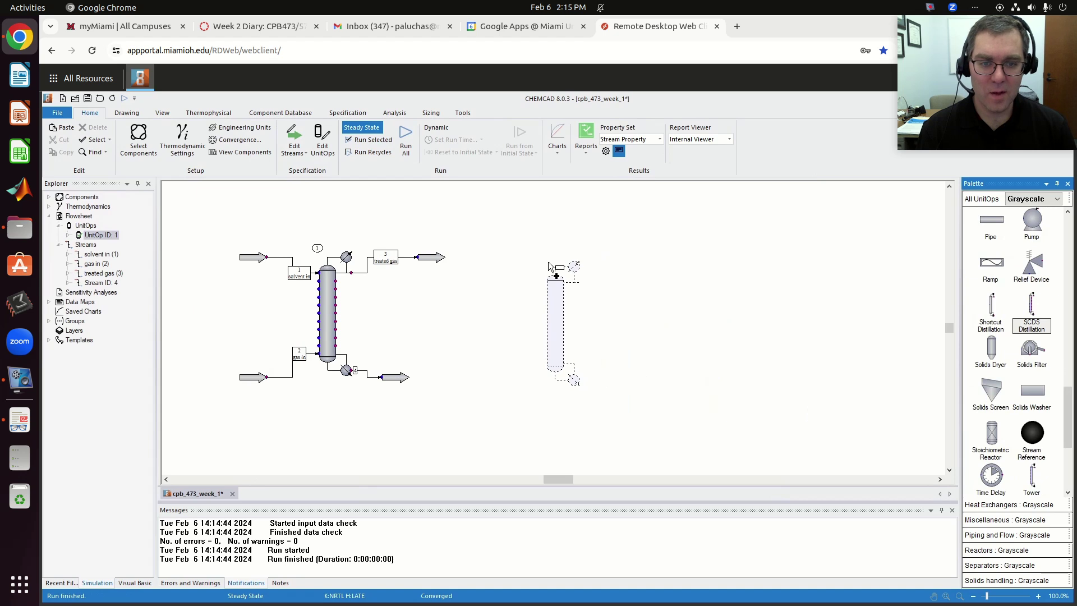
{"action": "left_click", "coordinate": [549, 264]}
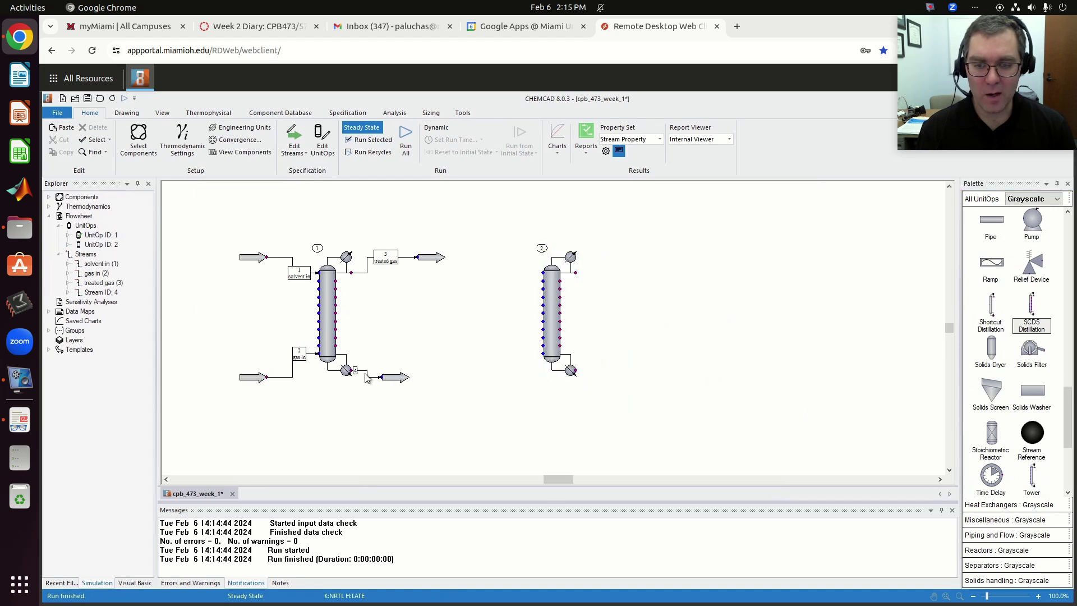
{"action": "left_click", "coordinate": [383, 378]}
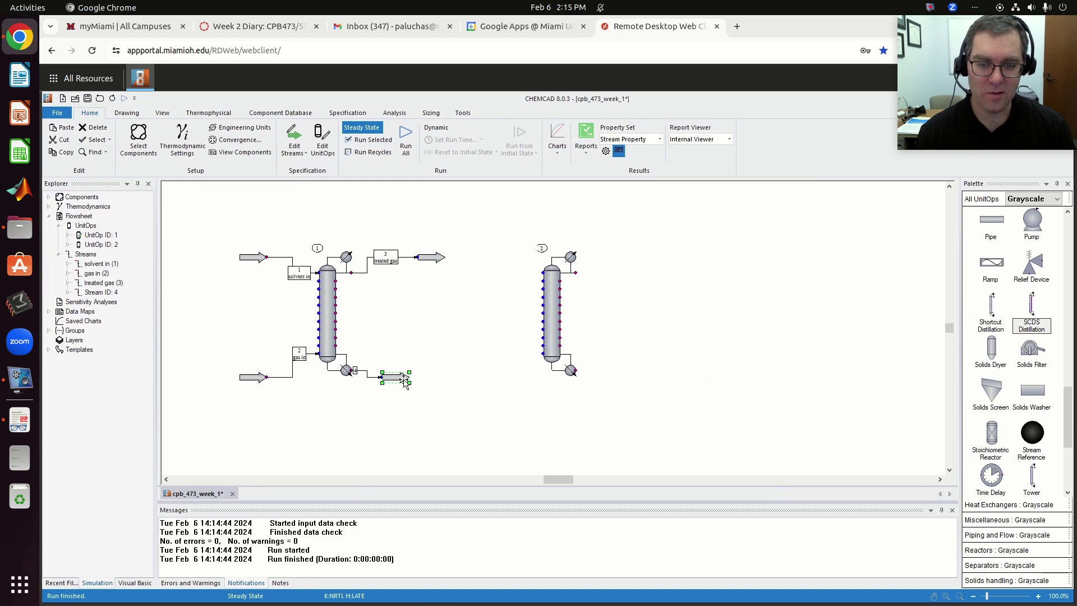
{"action": "double_click", "coordinate": [403, 380]}
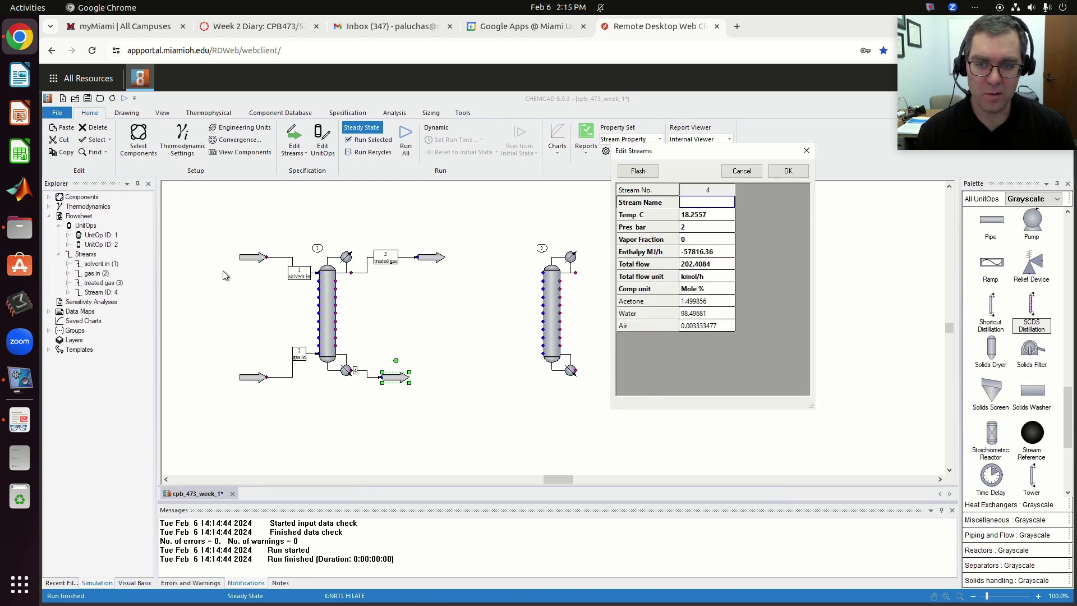
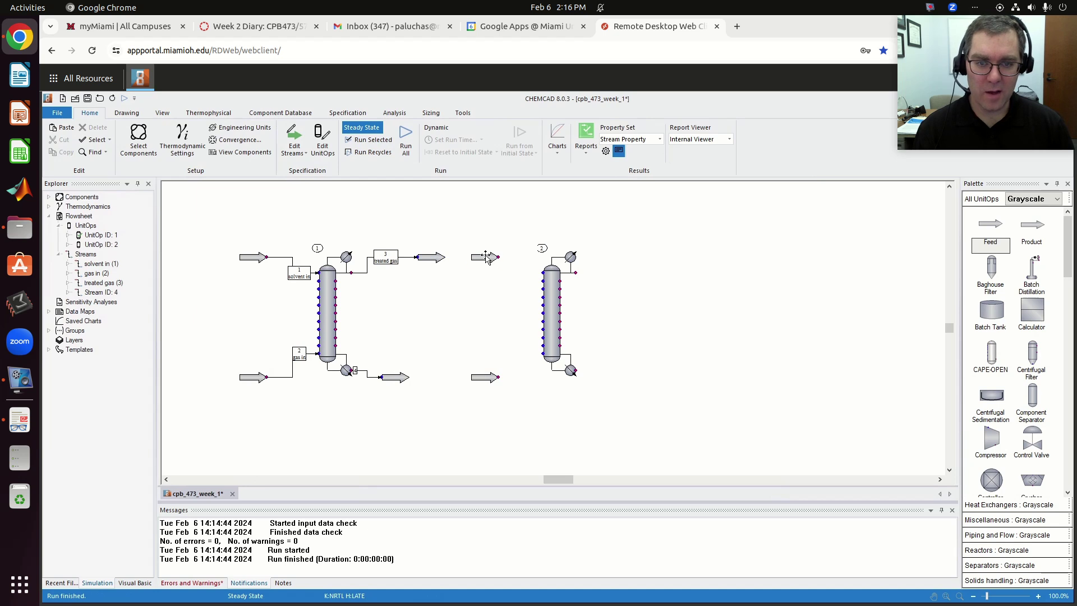
- Reposition the two unconnected feed arrows beside the second column, one near its upper end and one near its base
{"action": "left_click_drag", "start_coordinate": [490, 377], "coordinate": [501, 271]}
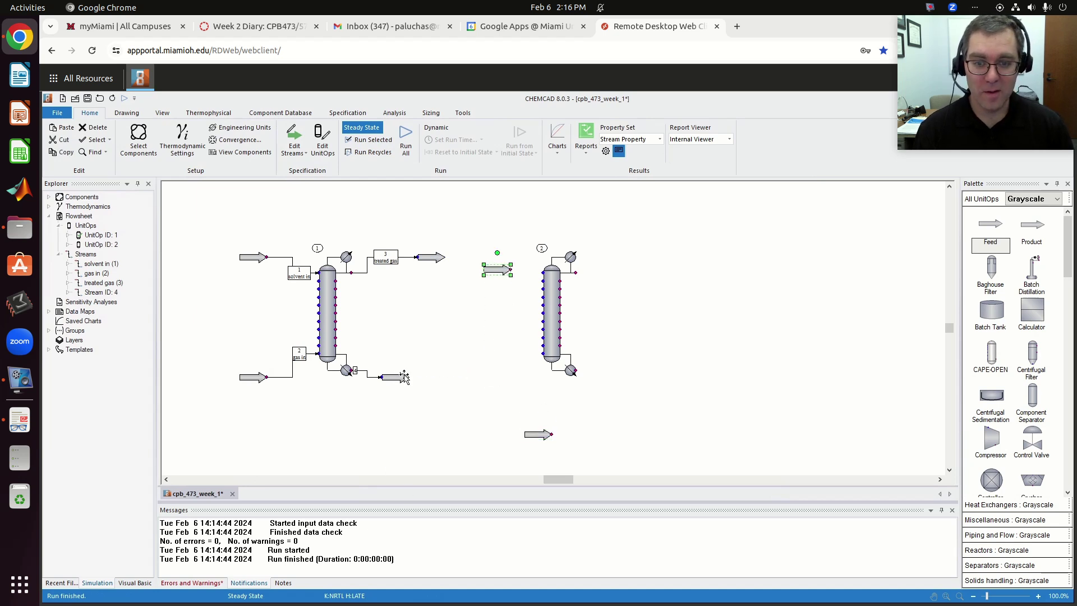
{"action": "left_click_drag", "start_coordinate": [538, 431], "coordinate": [497, 371]}
{"action": "left_click", "coordinate": [461, 331]}
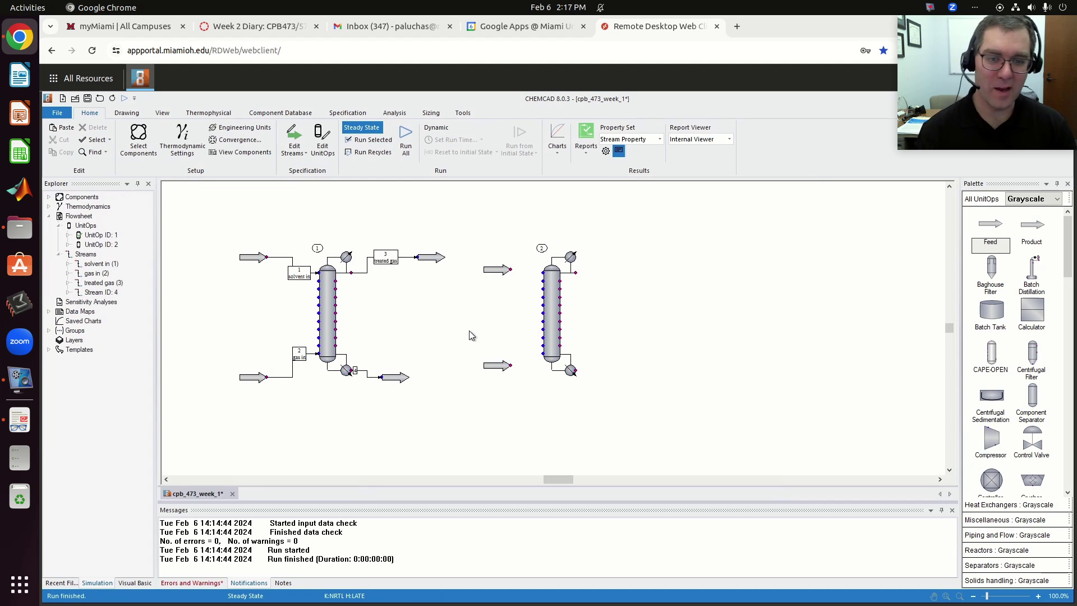
- Connect the upper feed to the second column's top inlet and the lower feed to its bottom inlet
{"action": "left_click", "coordinate": [511, 270]}
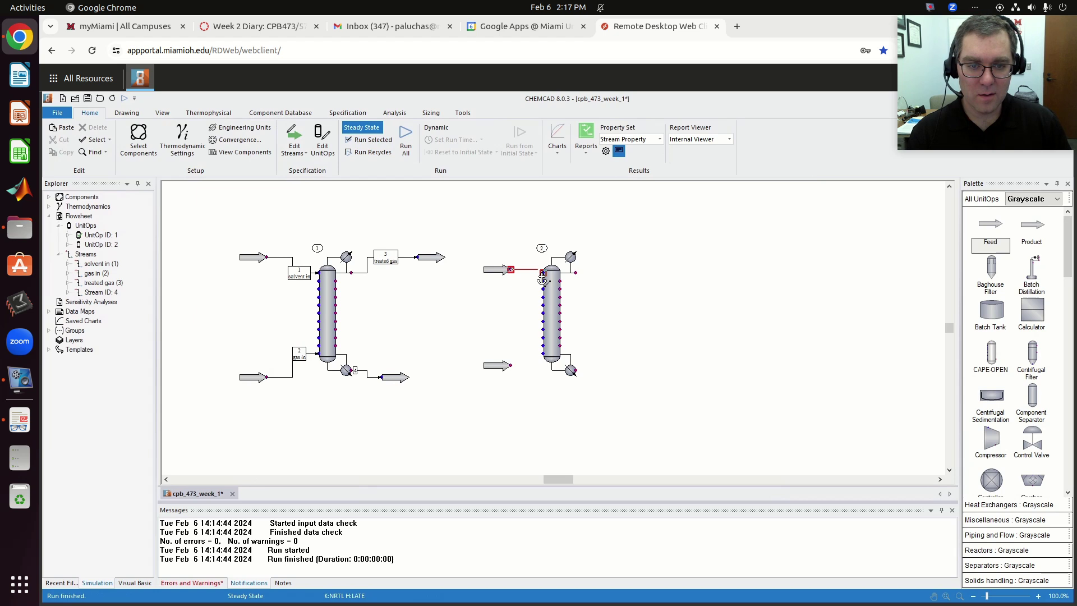
{"action": "left_click", "coordinate": [540, 272]}
{"action": "left_click", "coordinate": [506, 366]}
{"action": "left_click", "coordinate": [510, 366]}
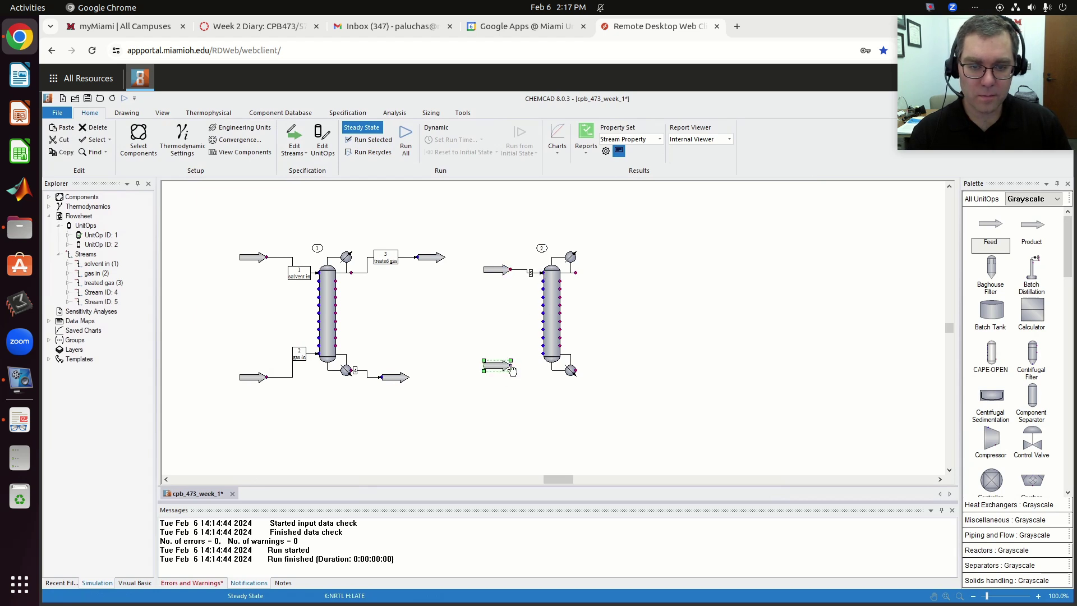
{"action": "left_click", "coordinate": [542, 354]}
{"action": "left_click", "coordinate": [543, 408]}
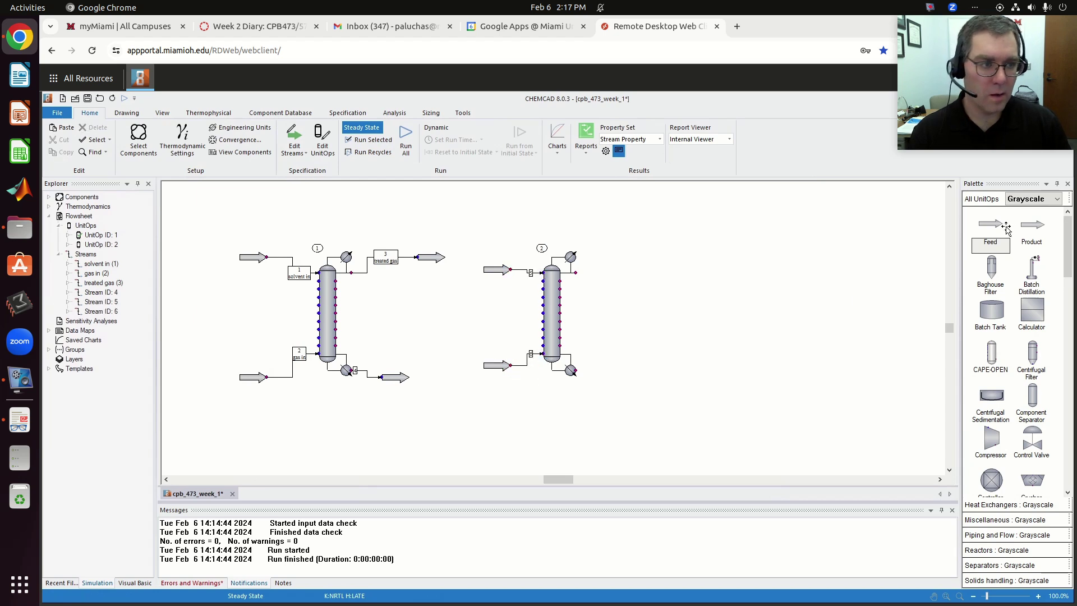
- Add a product arrow beside the second column's top and connect the column's overhead outlet to it
{"action": "left_click", "coordinate": [1032, 226]}
{"action": "left_click", "coordinate": [646, 253]}
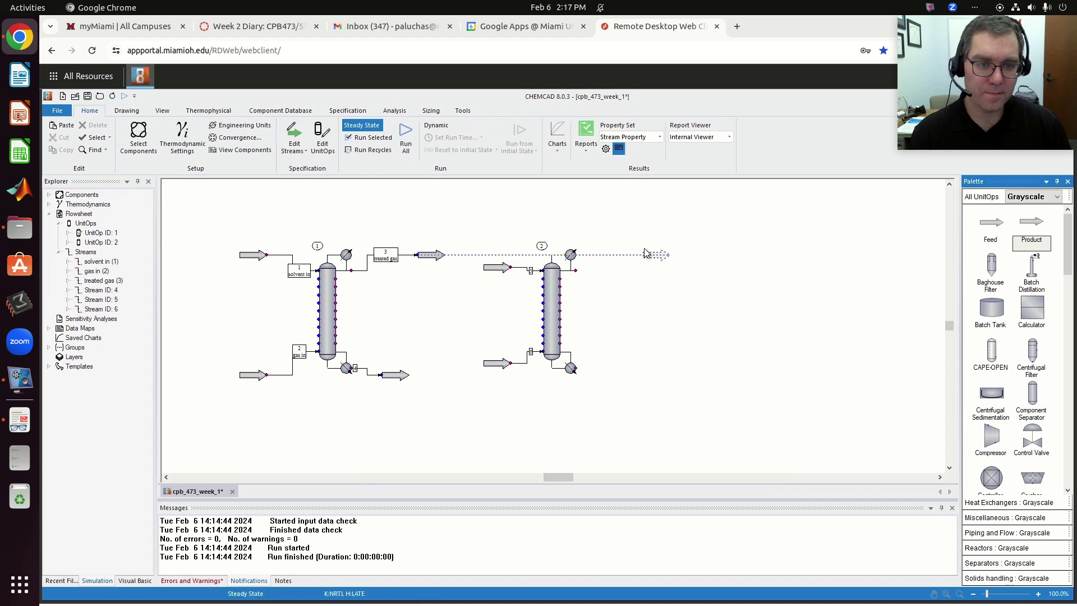
{"action": "left_click", "coordinate": [576, 270]}
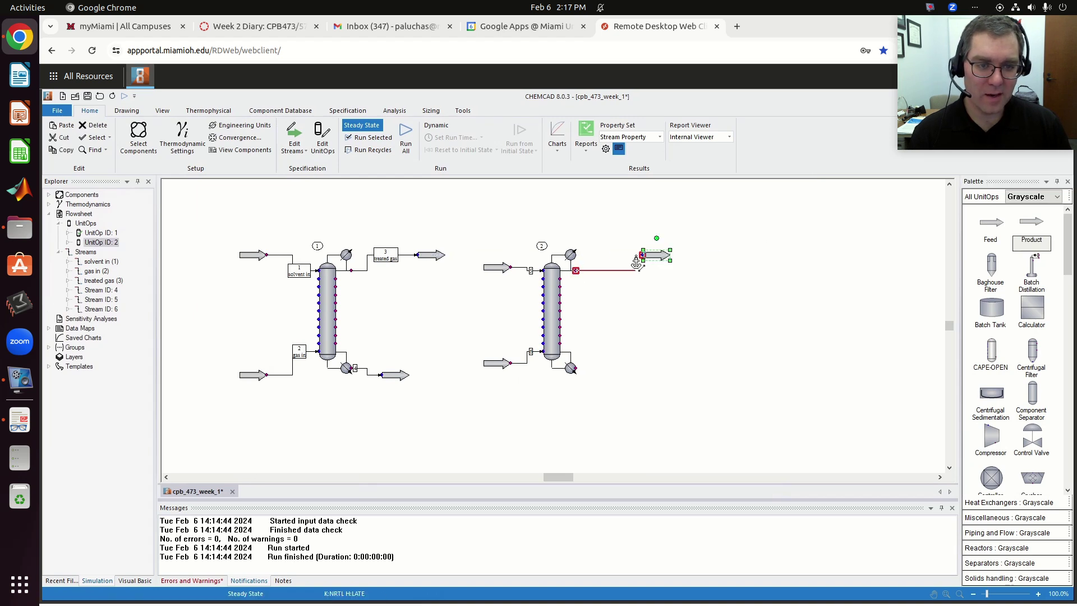
{"action": "left_click", "coordinate": [642, 255]}
{"action": "left_click", "coordinate": [789, 284]}
- Add another product arrow near the second column's base and connect the column's bottom outlet to it
{"action": "left_click", "coordinate": [1035, 224]}
{"action": "left_click", "coordinate": [646, 363]}
{"action": "left_click", "coordinate": [576, 369]}
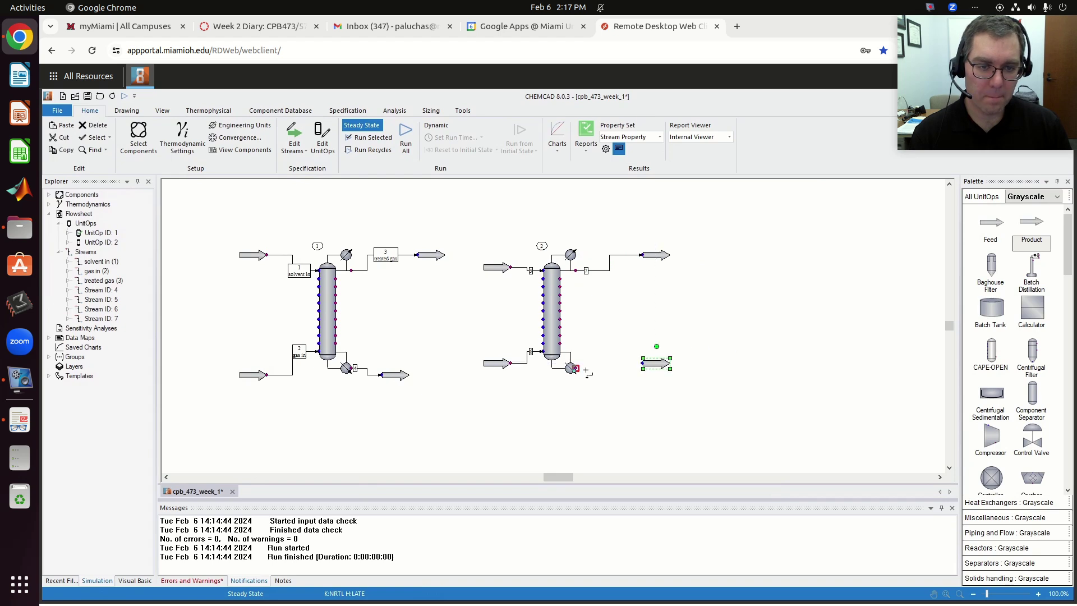
{"action": "left_click", "coordinate": [643, 363]}
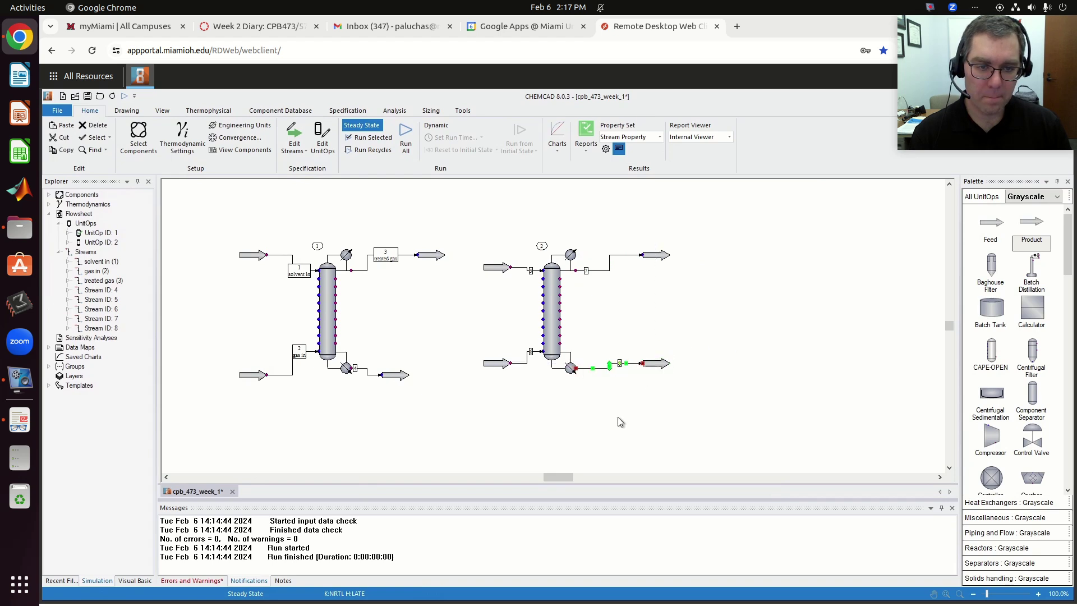
- Name the second column's lower feed stream "stripping gas" and accept the stream data
{"action": "double_click", "coordinate": [498, 364]}
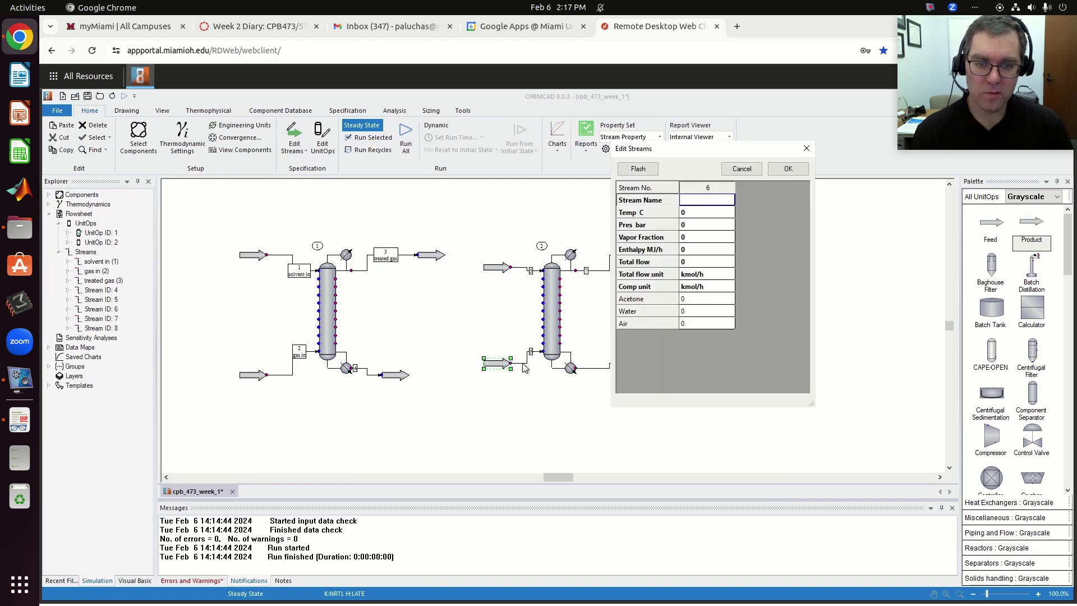
{"action": "left_click", "coordinate": [698, 203]}
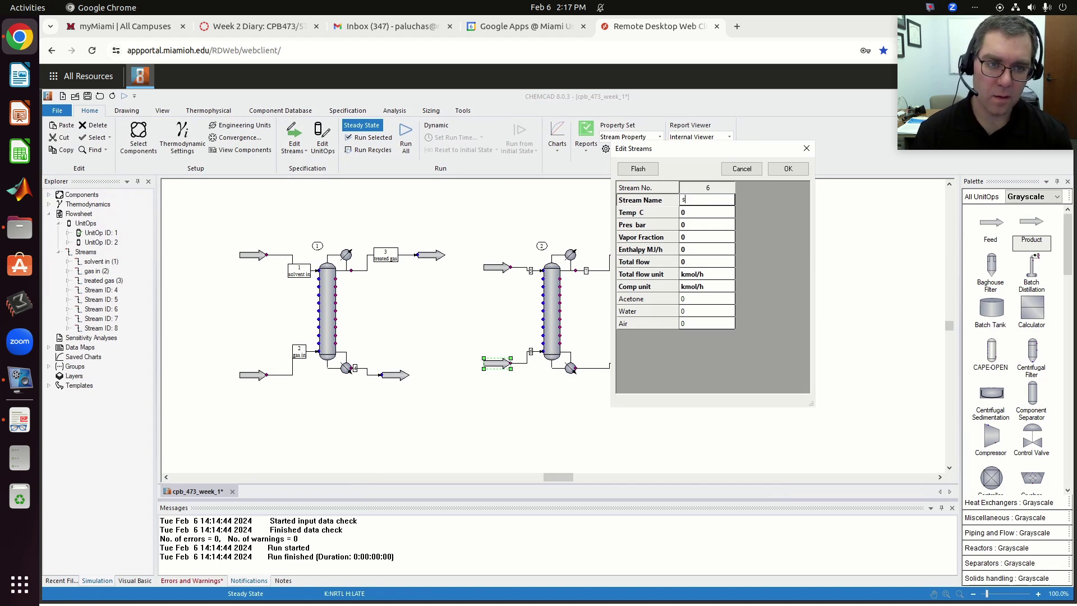
{"action": "type", "text": "stripping gas"}
{"action": "left_click", "coordinate": [787, 168]}
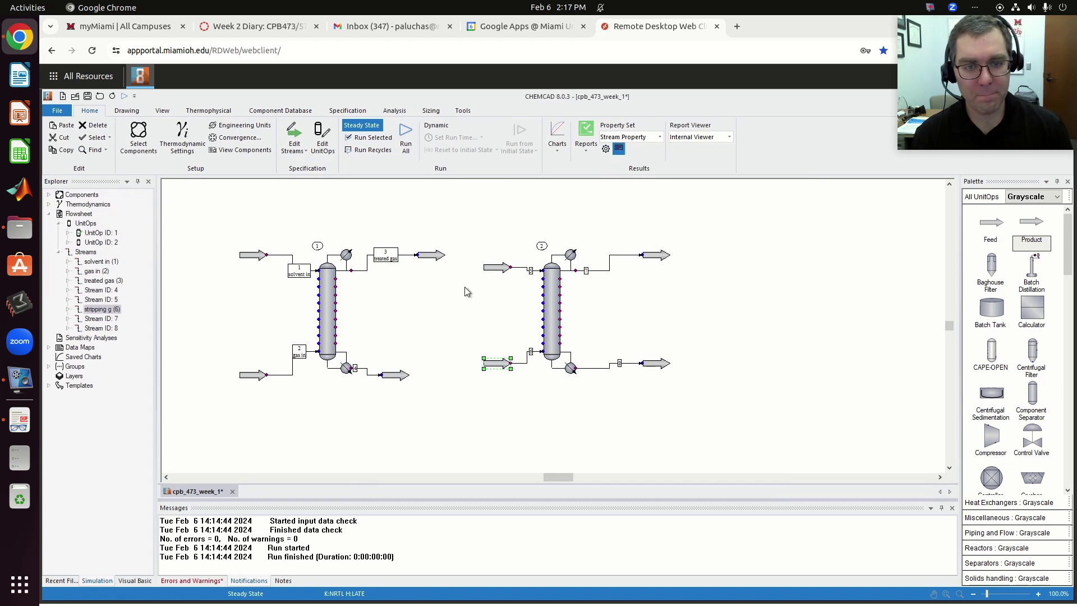
- Name the second column's upper feed stream "liquid in" and accept the stream data
{"action": "double_click", "coordinate": [488, 267]}
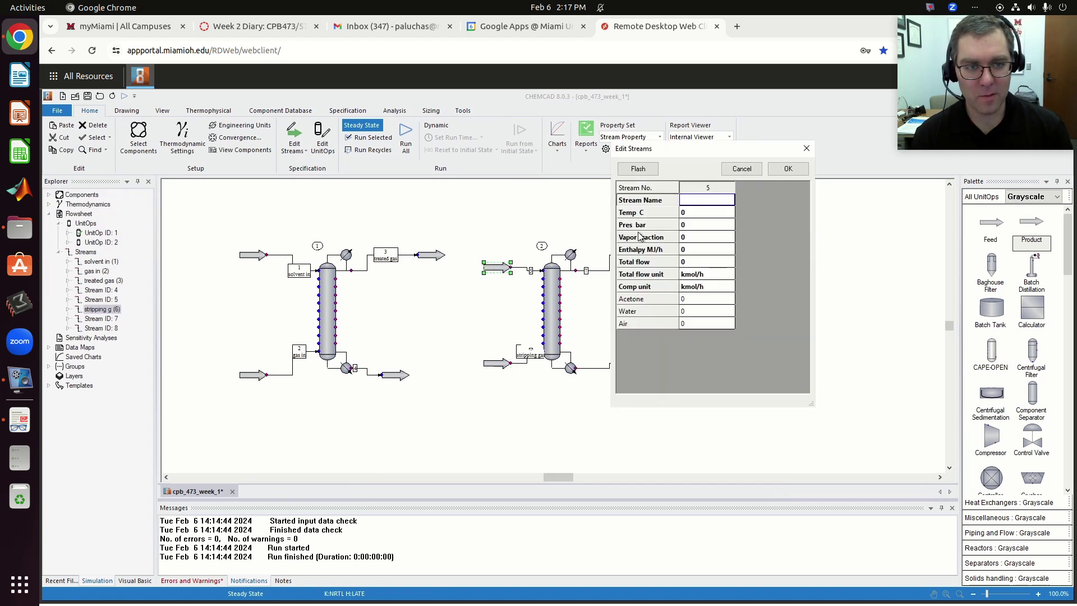
{"action": "left_click", "coordinate": [695, 202]}
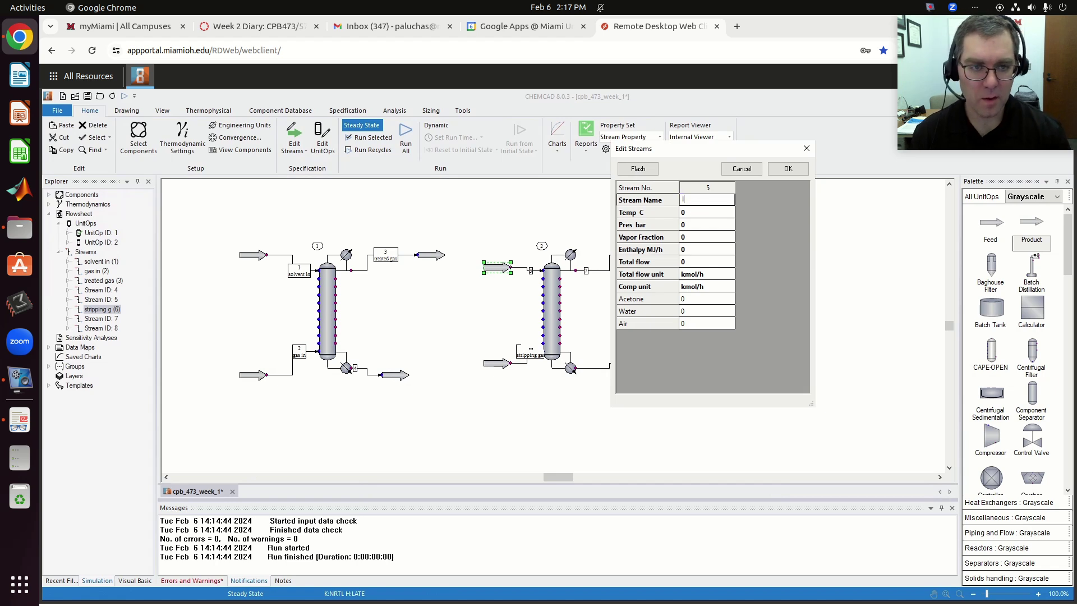
{"action": "type", "text": "liquid in"}
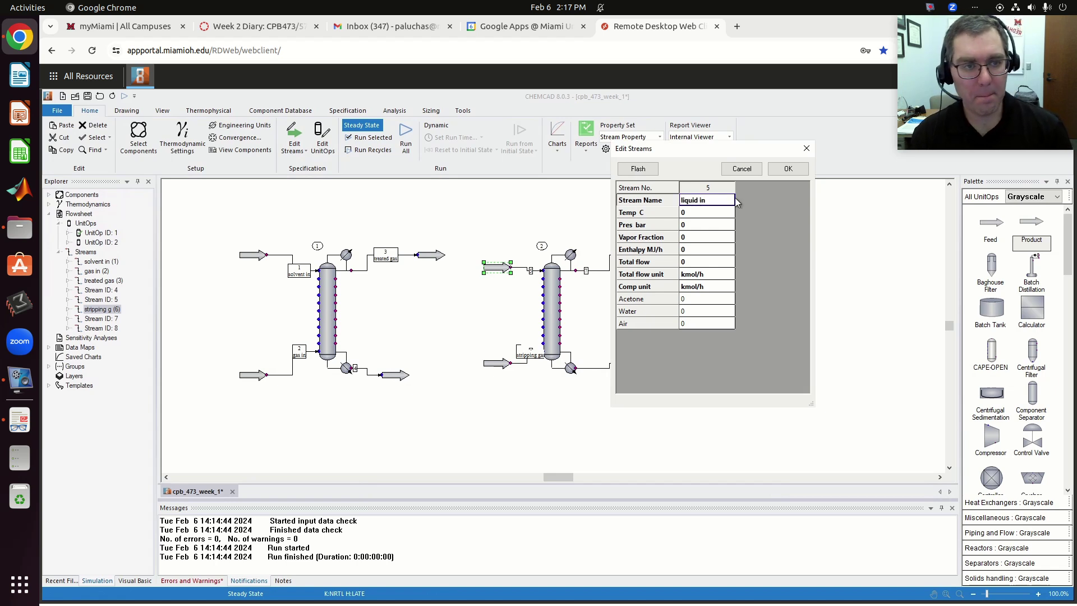
{"action": "left_click", "coordinate": [777, 171]}
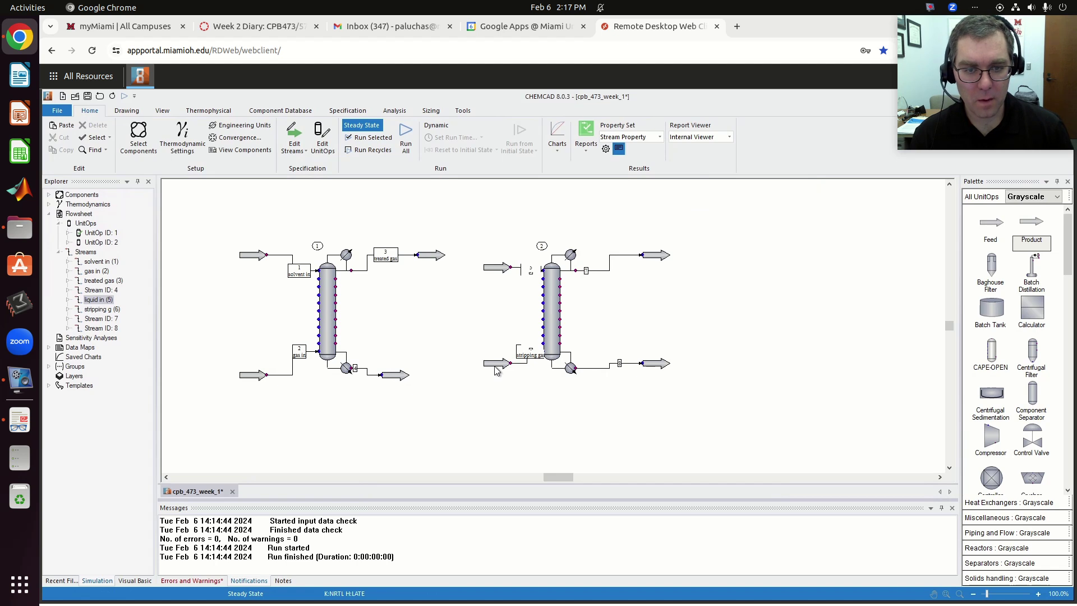
- Move the stripping gas and liquid in feed arrows farther from the second column to make room for their stream labels
{"action": "left_click_drag", "start_coordinate": [494, 367], "coordinate": [474, 400]}
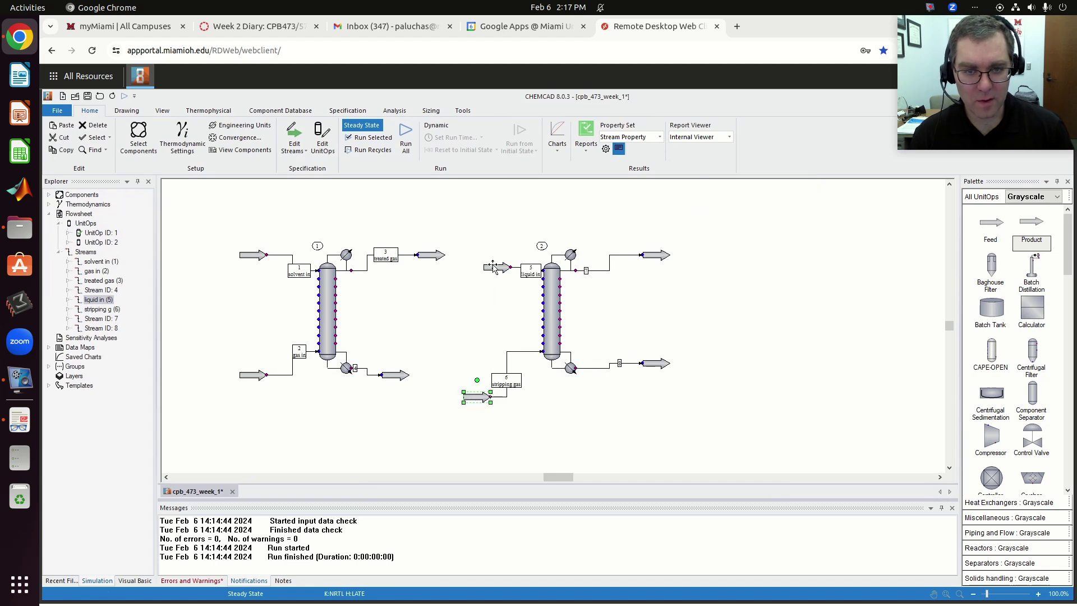
{"action": "left_click_drag", "start_coordinate": [489, 270], "coordinate": [469, 270]}
{"action": "left_click", "coordinate": [644, 430]}
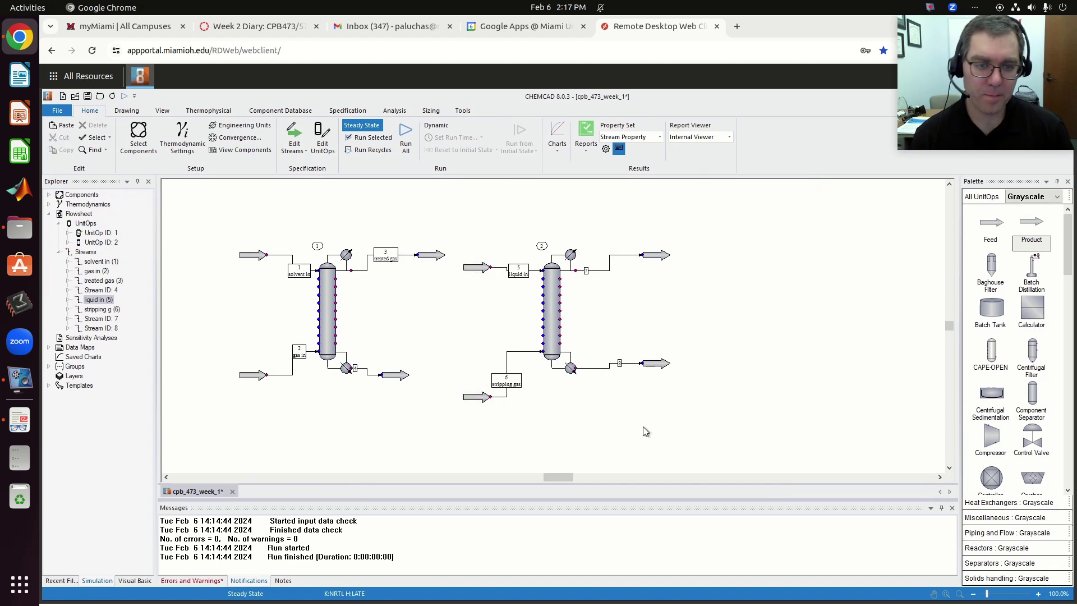
- Switch to the assignment PDF and read the Problem 2 stripper description, highlighting the liquid feed's temperature and pressure
{"action": "key", "text": "alt+Tab"}
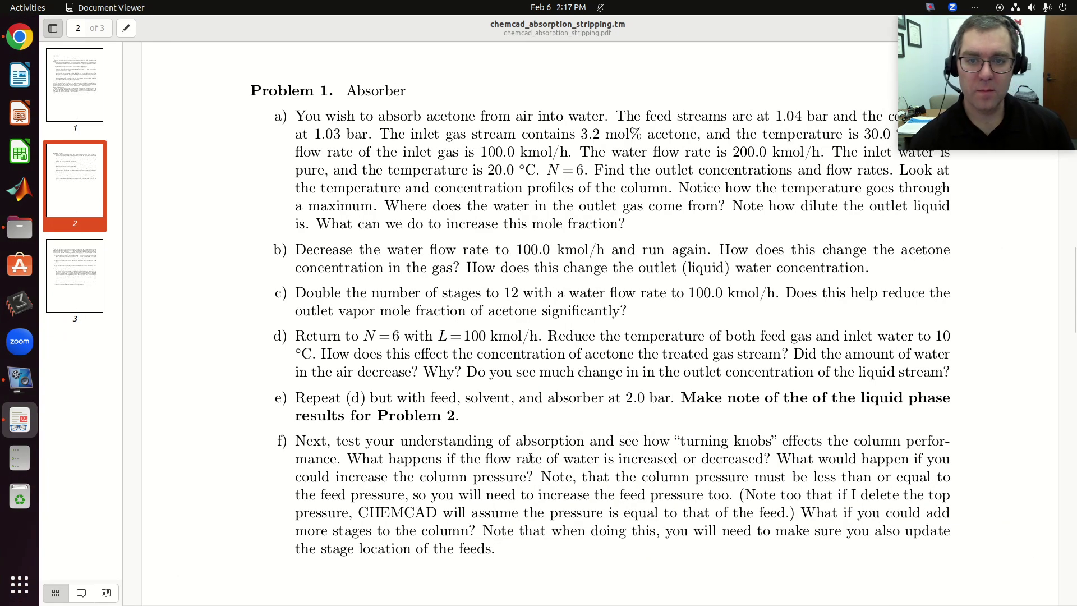
{"action": "scroll", "coordinate": [538, 328], "scroll_direction": "down", "scroll_amount": 15}
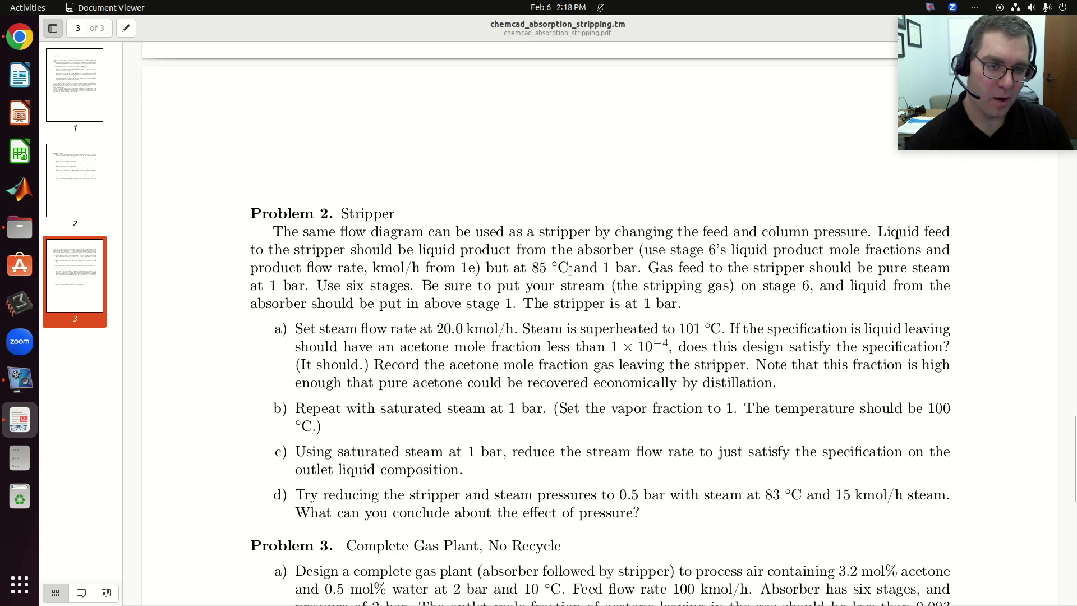
{"action": "mouse_move", "coordinate": [635, 267]}
{"action": "left_mouse_down"}
{"action": "mouse_move", "coordinate": [562, 267]}
{"action": "mouse_move", "coordinate": [637, 249]}
{"action": "mouse_move", "coordinate": [531, 267]}
{"action": "mouse_move", "coordinate": [636, 267]}
{"action": "left_mouse_up"}
{"action": "right_click", "coordinate": [531, 264]}
{"action": "left_click", "coordinate": [530, 263]}
{"action": "left_click", "coordinate": [528, 263]}
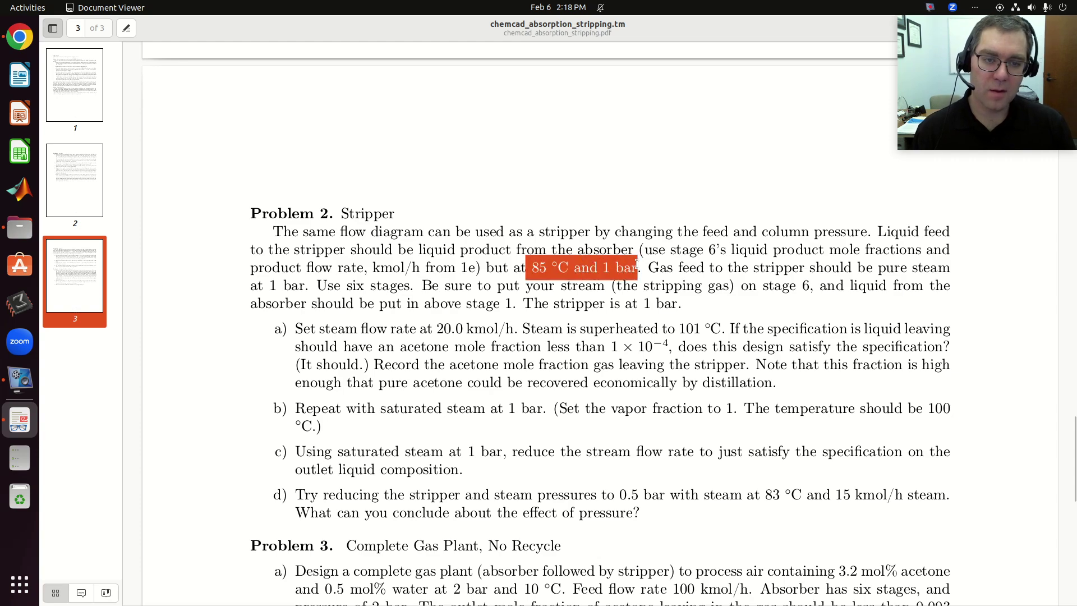
- Return to CHEMCAD, set the liquid in stream's temperature to 85 °C and pressure to 1 bar, and accept the data
{"action": "key", "text": "alt+Tab"}
{"action": "key", "text": "alt+Tab"}
{"action": "key", "text": "alt+Tab"}
{"action": "double_click", "coordinate": [476, 267]}
{"action": "left_click", "coordinate": [686, 215]}
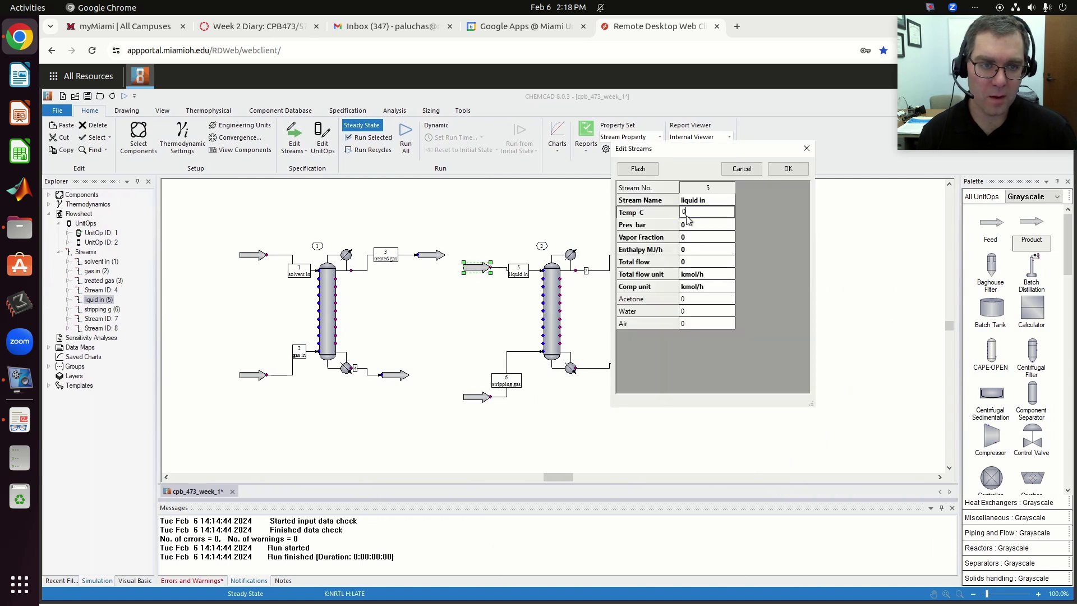
{"action": "key", "text": "BackSpace"}
{"action": "type", "text": "85"}
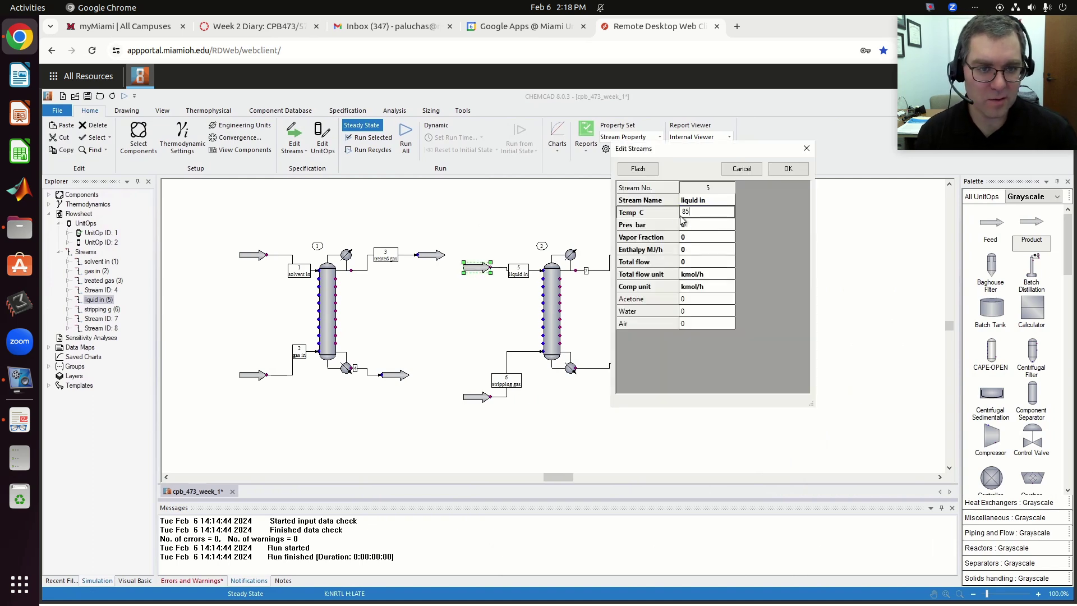
{"action": "left_click", "coordinate": [700, 225]}
{"action": "key", "text": "BackSpace"}
{"action": "type", "text": "1"}
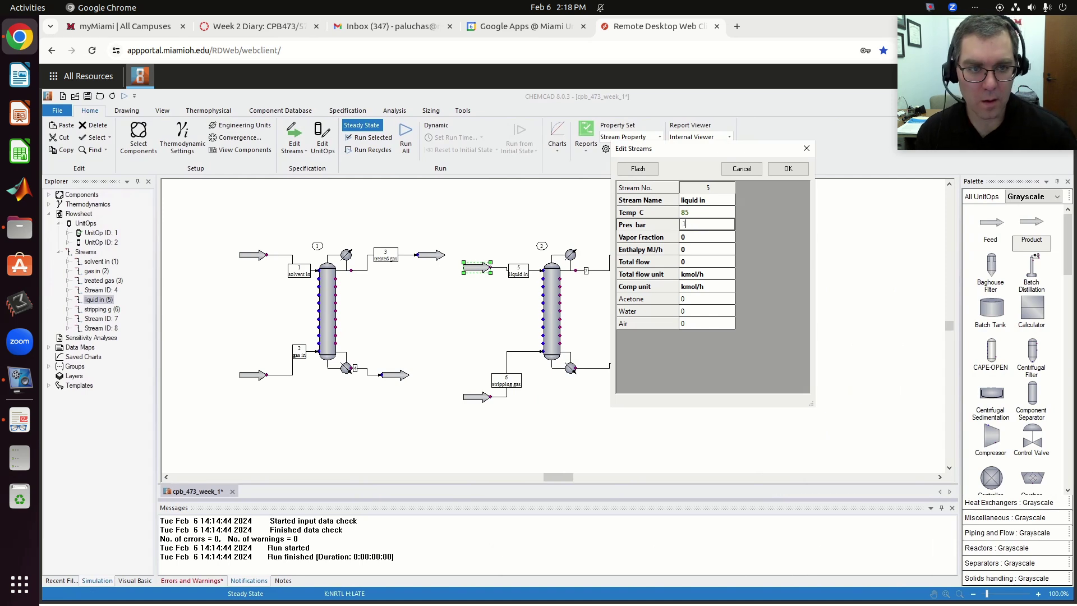
{"action": "left_click", "coordinate": [787, 170]}
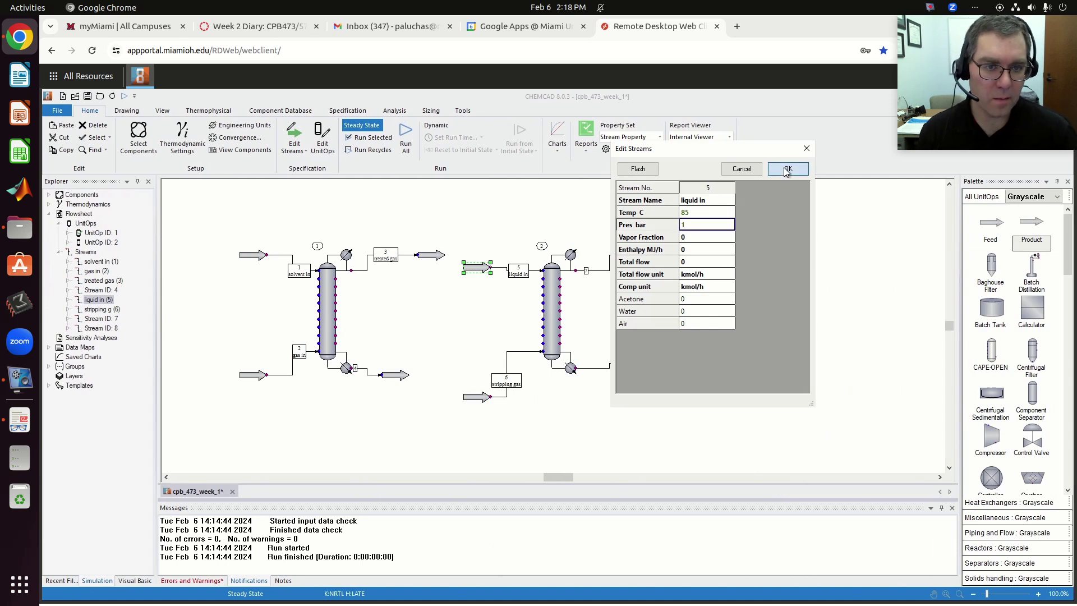
- Switch the absorber's liquid product composition unit to kmol/h, copy its acetone flow, and accept the stream data
{"action": "double_click", "coordinate": [405, 373]}
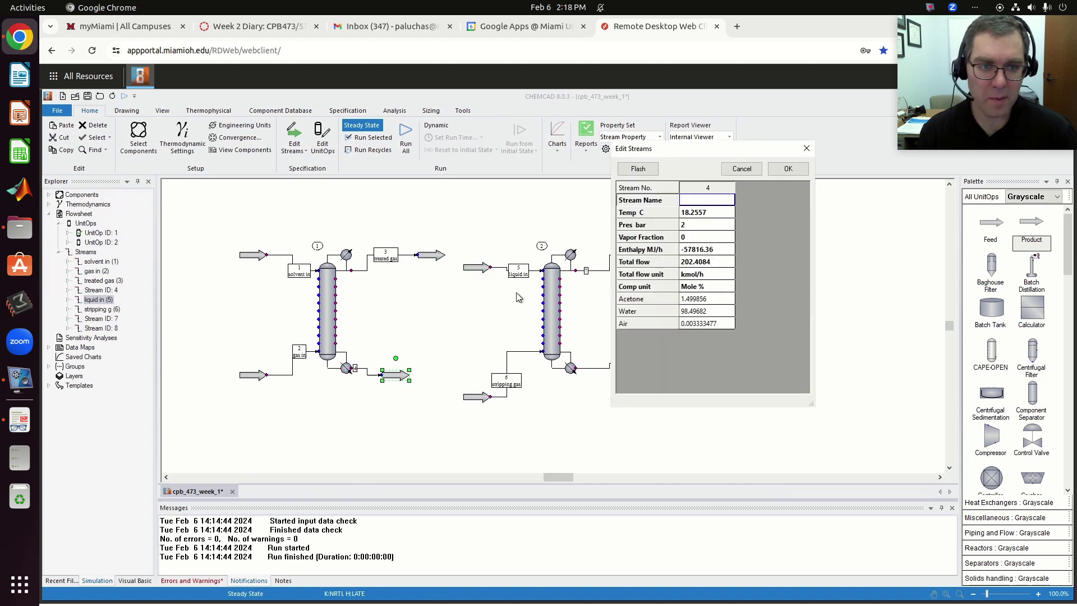
{"action": "left_click", "coordinate": [732, 287]}
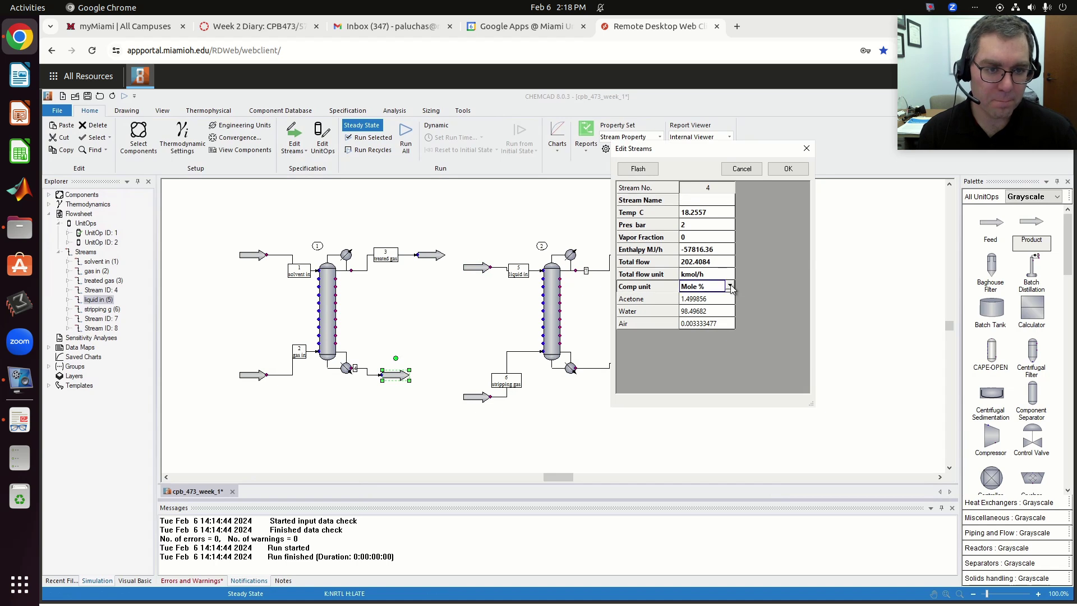
{"action": "left_click", "coordinate": [730, 286]}
{"action": "left_click", "coordinate": [710, 304]}
{"action": "left_click", "coordinate": [707, 304]}
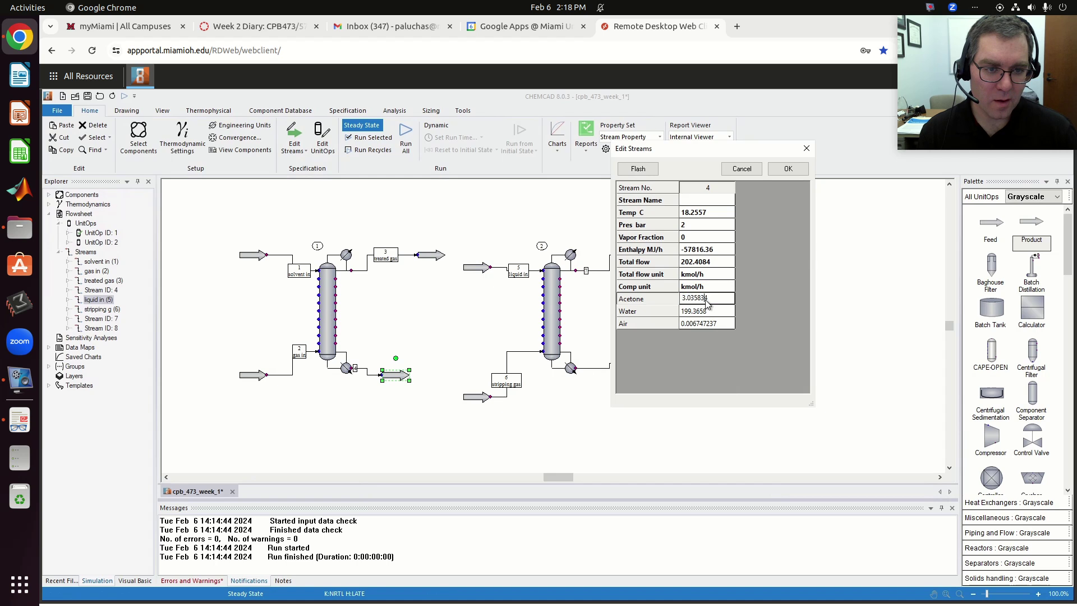
{"action": "right_click", "coordinate": [707, 304]}
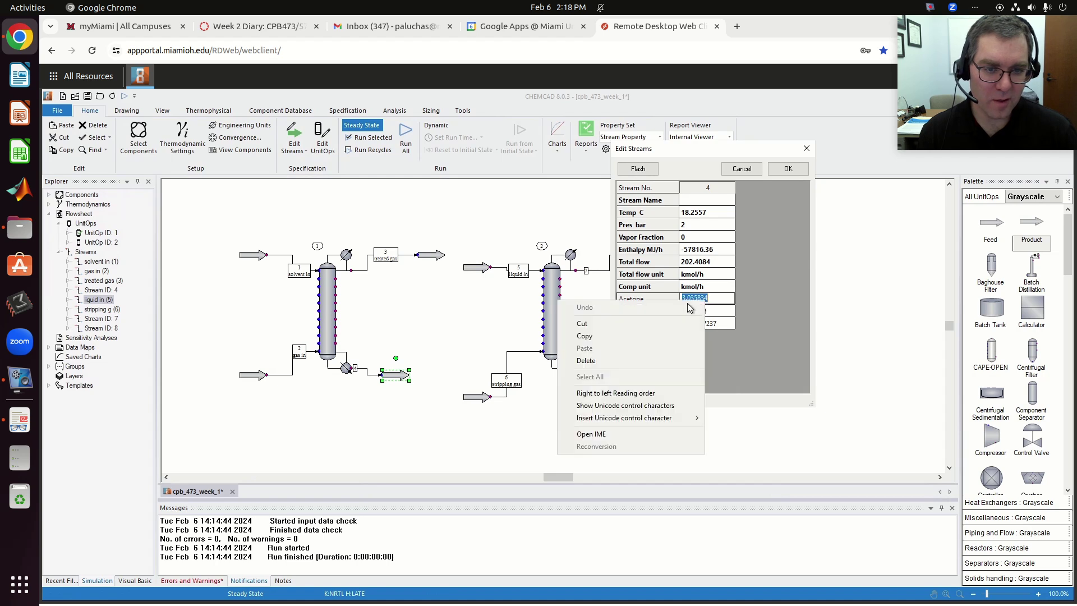
{"action": "left_click", "coordinate": [672, 335]}
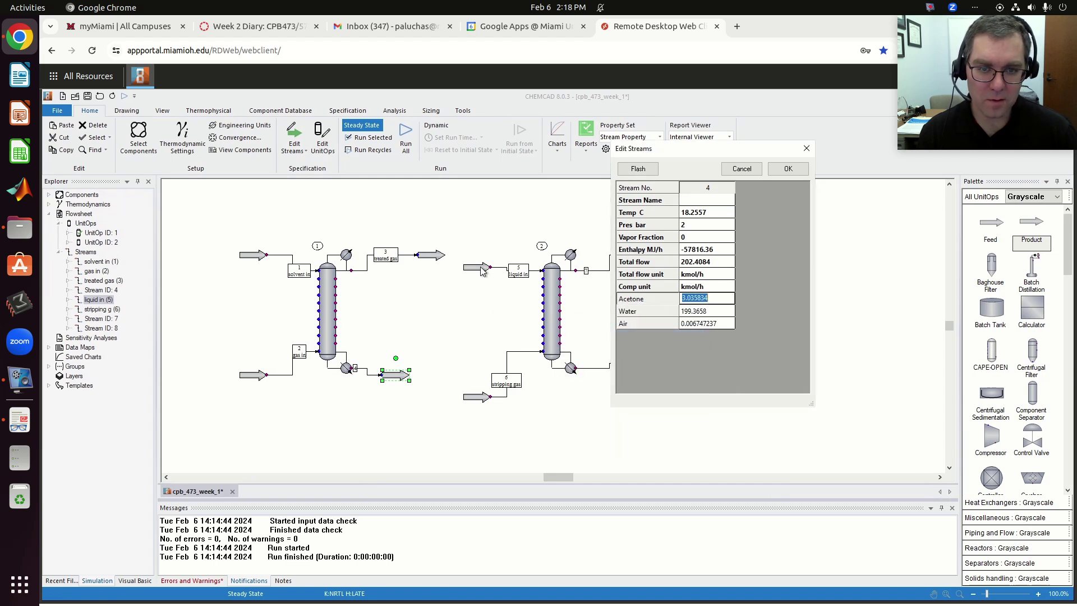
{"action": "left_click", "coordinate": [788, 168]}
- Paste the copied acetone flow of 3.035834 kmol/h into the liquid in stream and accept the data
{"action": "double_click", "coordinate": [477, 269]}
{"action": "left_click", "coordinate": [707, 299]}
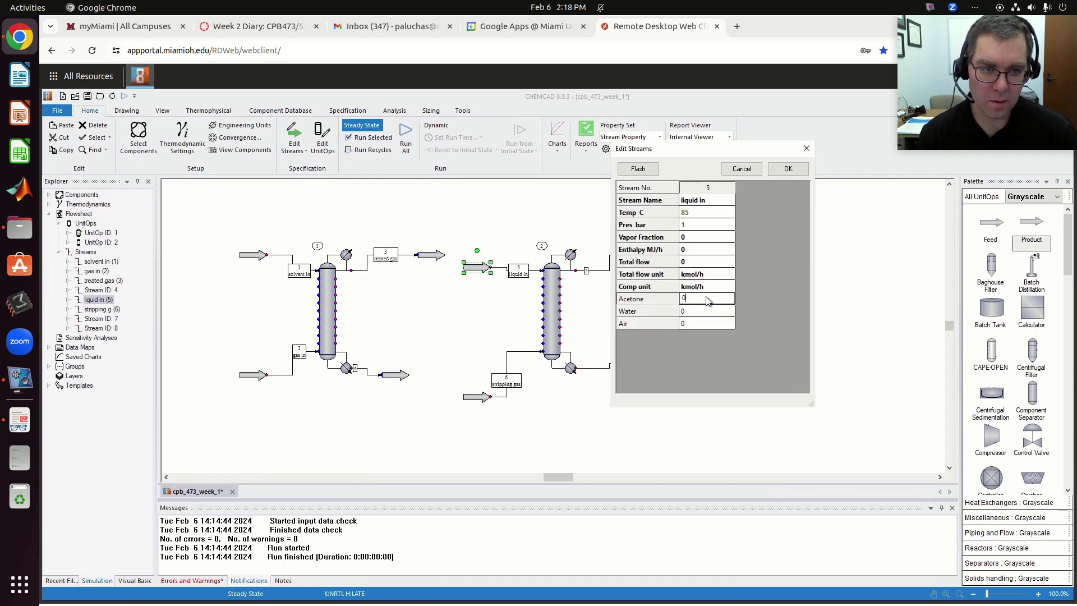
{"action": "key", "text": "ctrl+v"}
{"action": "key", "text": "Return"}
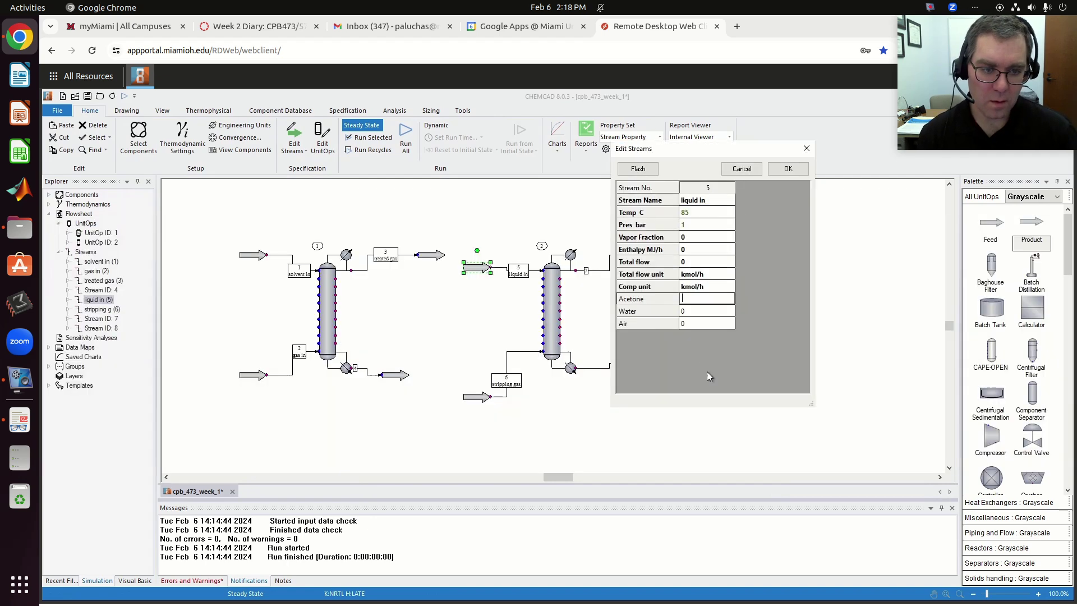
{"action": "right_click", "coordinate": [705, 301]}
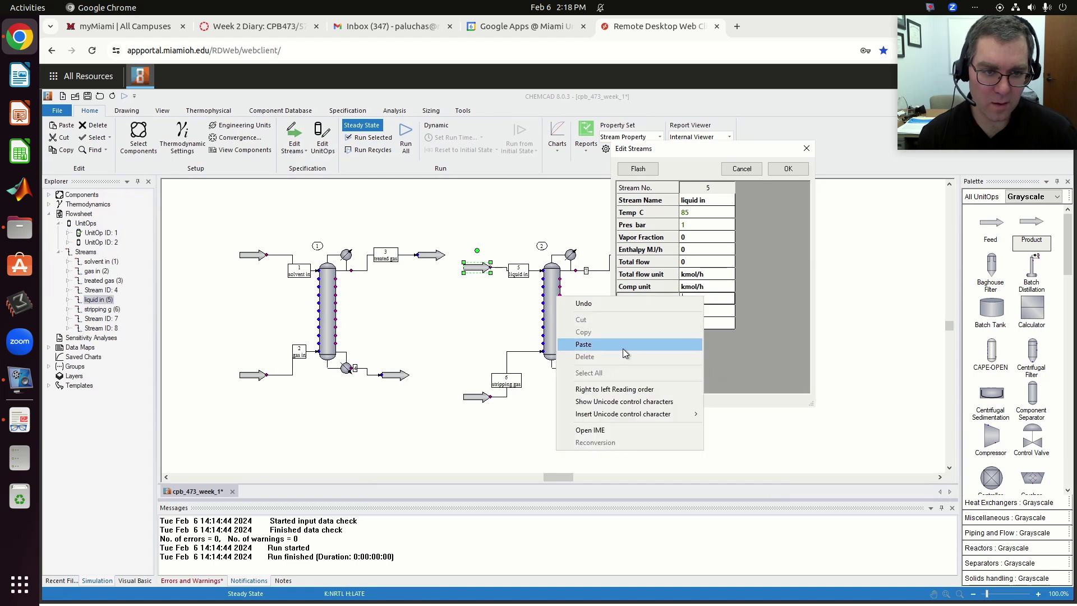
{"action": "left_click", "coordinate": [623, 348]}
{"action": "left_click", "coordinate": [788, 168]}
- Copy the water flow from the absorber's liquid product stream and close its stream data
{"action": "double_click", "coordinate": [395, 375]}
{"action": "left_click", "coordinate": [712, 313]}
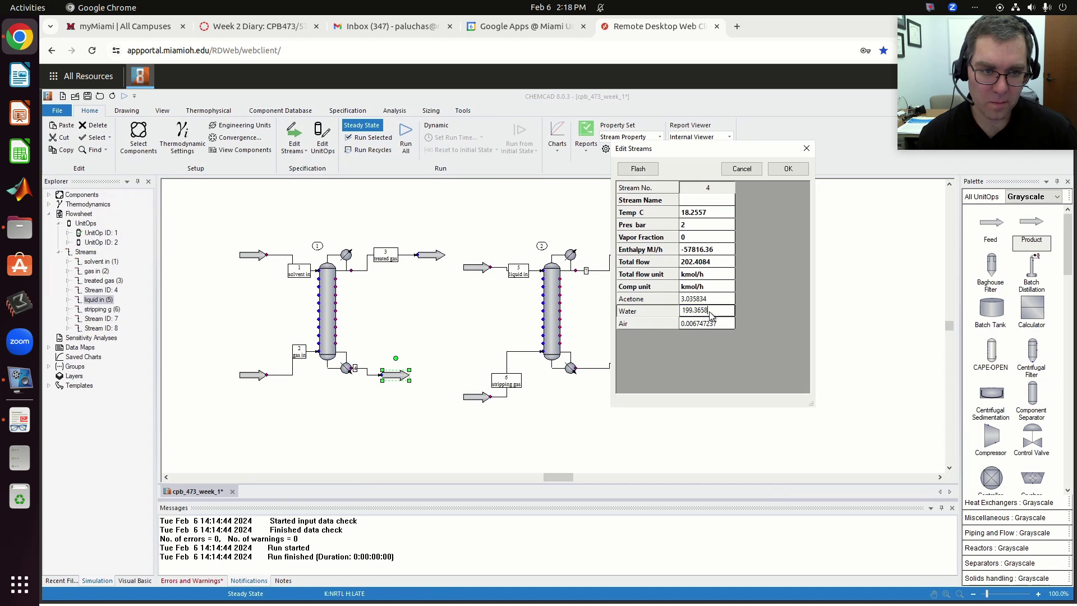
{"action": "double_click", "coordinate": [694, 312]}
{"action": "right_click", "coordinate": [694, 313]}
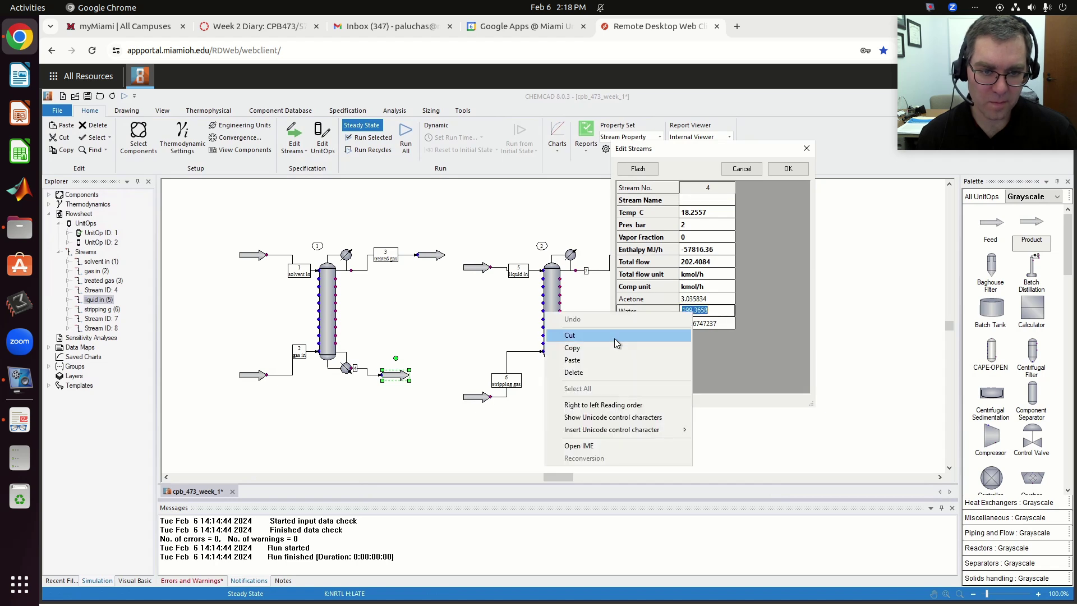
{"action": "left_click", "coordinate": [614, 348]}
{"action": "left_click", "coordinate": [788, 168]}
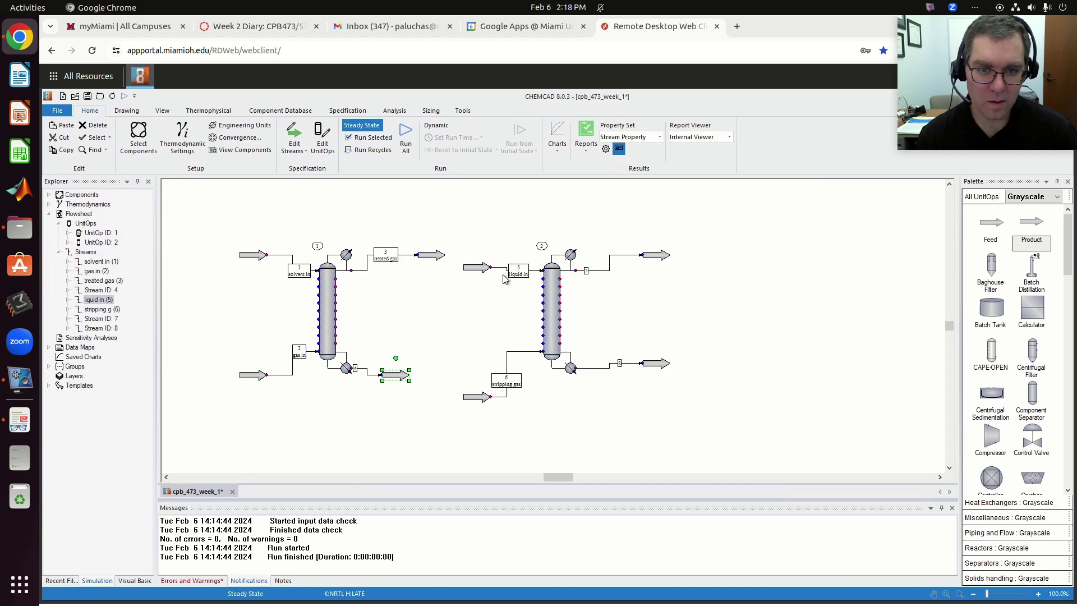
- Paste the copied water flow of 199.3658 kmol/h into the liquid in stream and accept the data
{"action": "double_click", "coordinate": [474, 268]}
{"action": "left_click", "coordinate": [693, 314]}
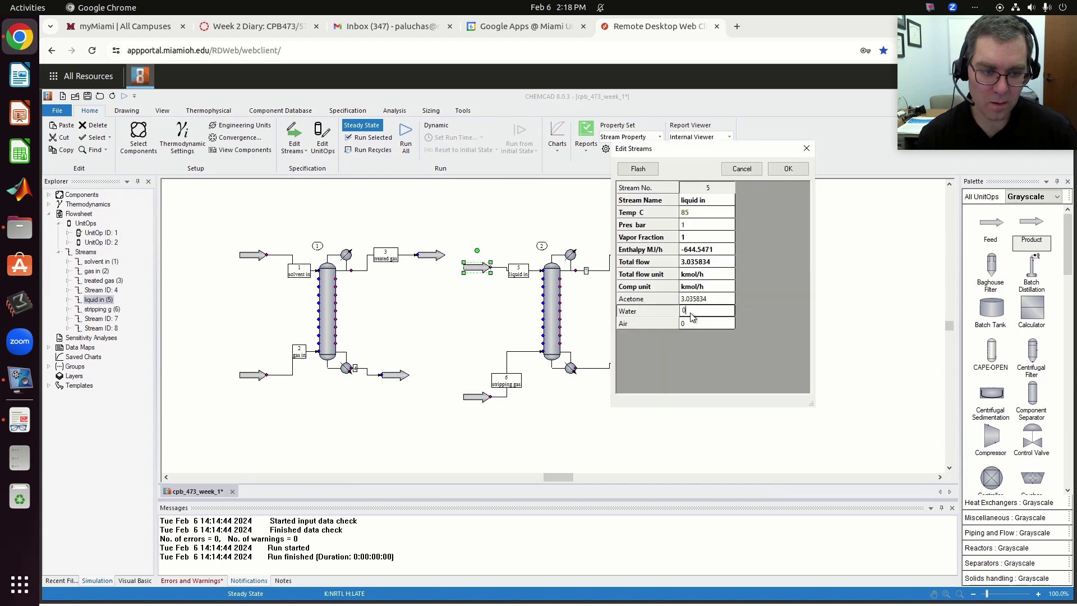
{"action": "right_click", "coordinate": [688, 313]}
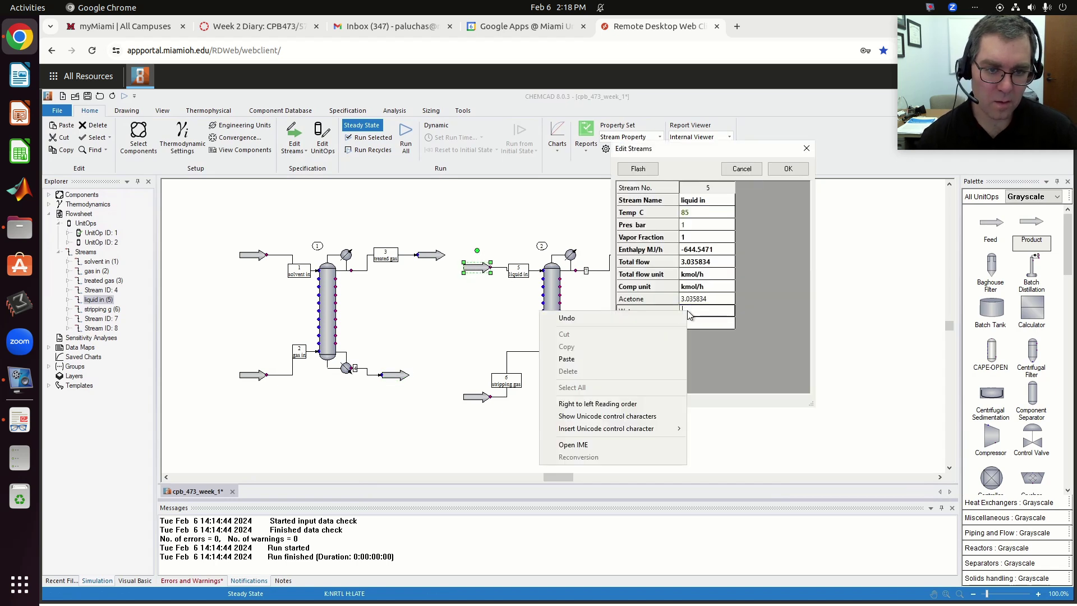
{"action": "left_click", "coordinate": [583, 358]}
{"action": "left_click", "coordinate": [799, 169]}
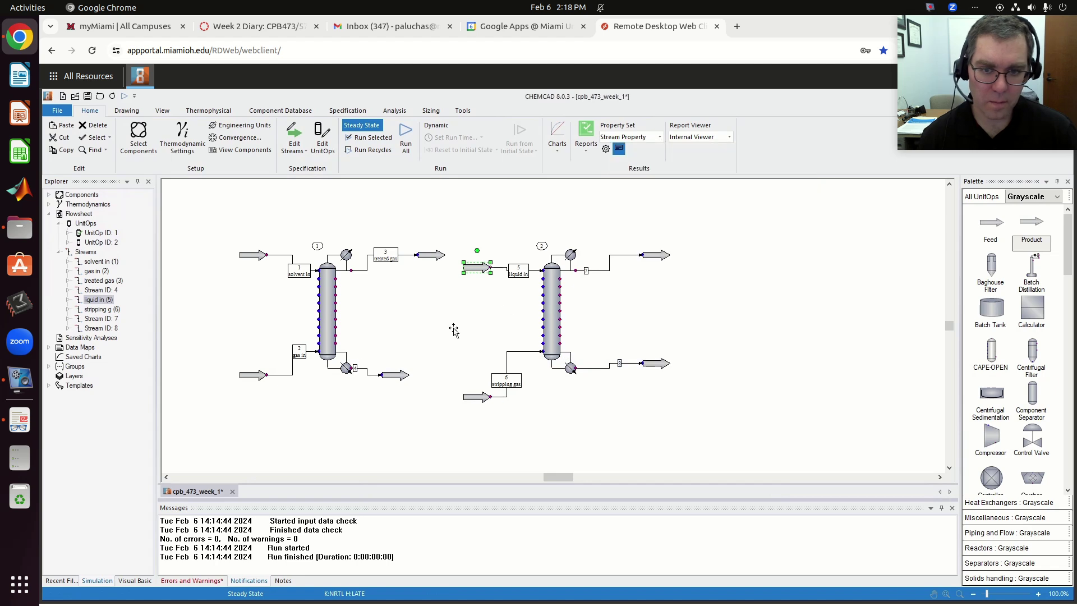
- Copy the air flow from the absorber's liquid product stream and close its stream data
{"action": "left_click", "coordinate": [398, 378]}
{"action": "double_click", "coordinate": [399, 379]}
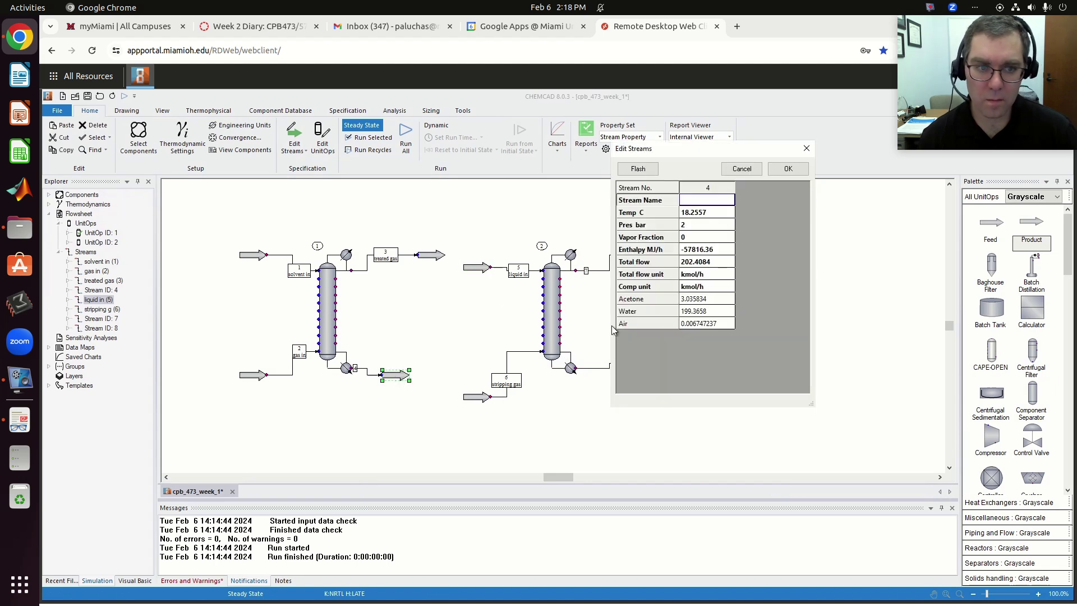
{"action": "left_click", "coordinate": [702, 323]}
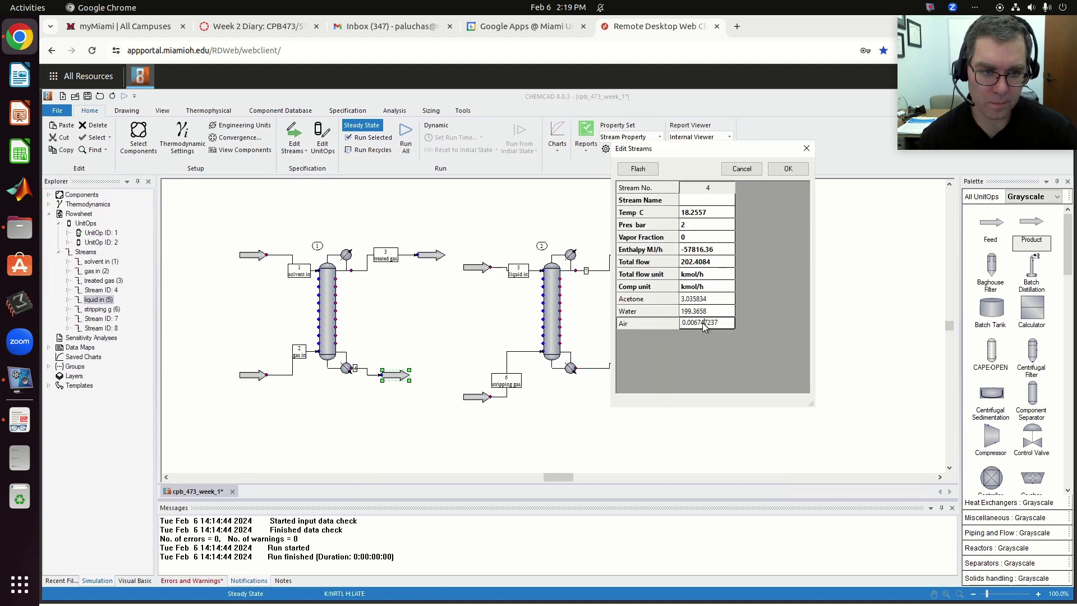
{"action": "right_click", "coordinate": [703, 322]}
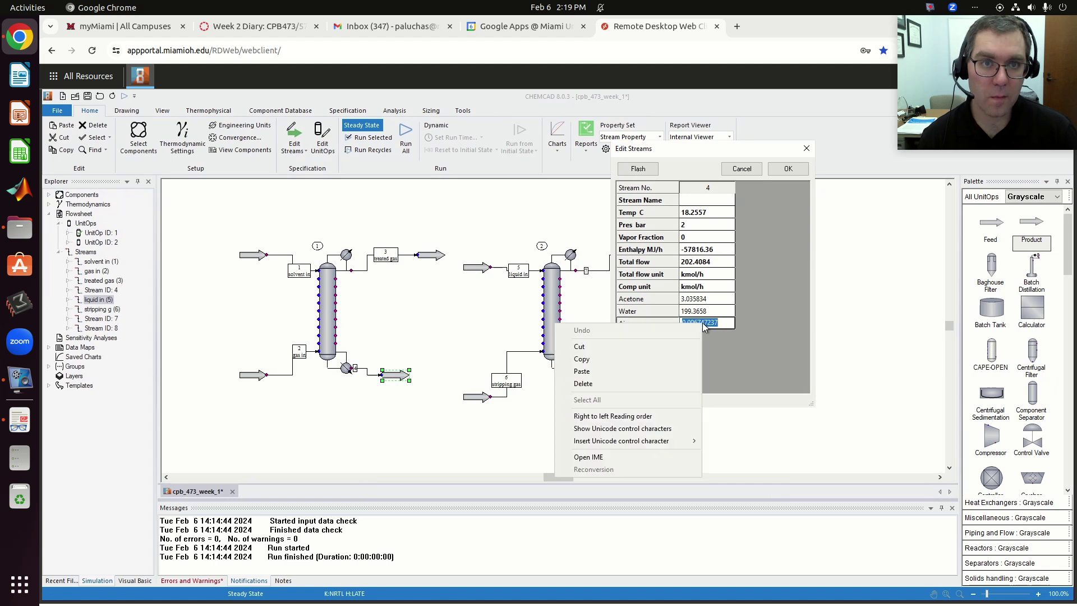
{"action": "left_click", "coordinate": [654, 358]}
{"action": "left_click", "coordinate": [788, 168]}
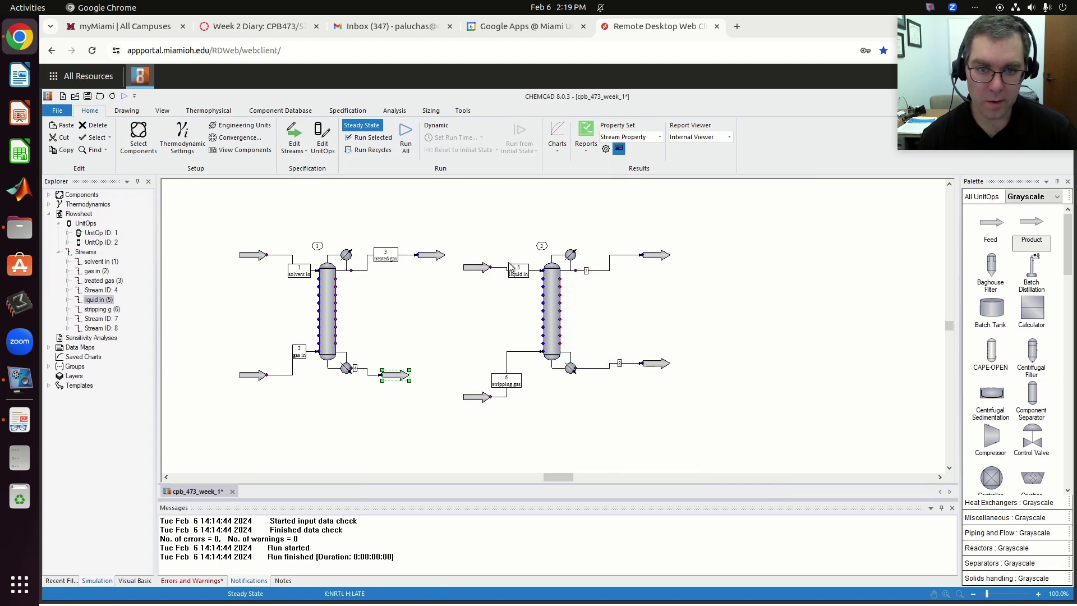
- Paste the copied air flow of 0.006747237 kmol/h into the liquid in stream, flash the stream, and accept the data
{"action": "left_click", "coordinate": [475, 270]}
{"action": "double_click", "coordinate": [475, 271]}
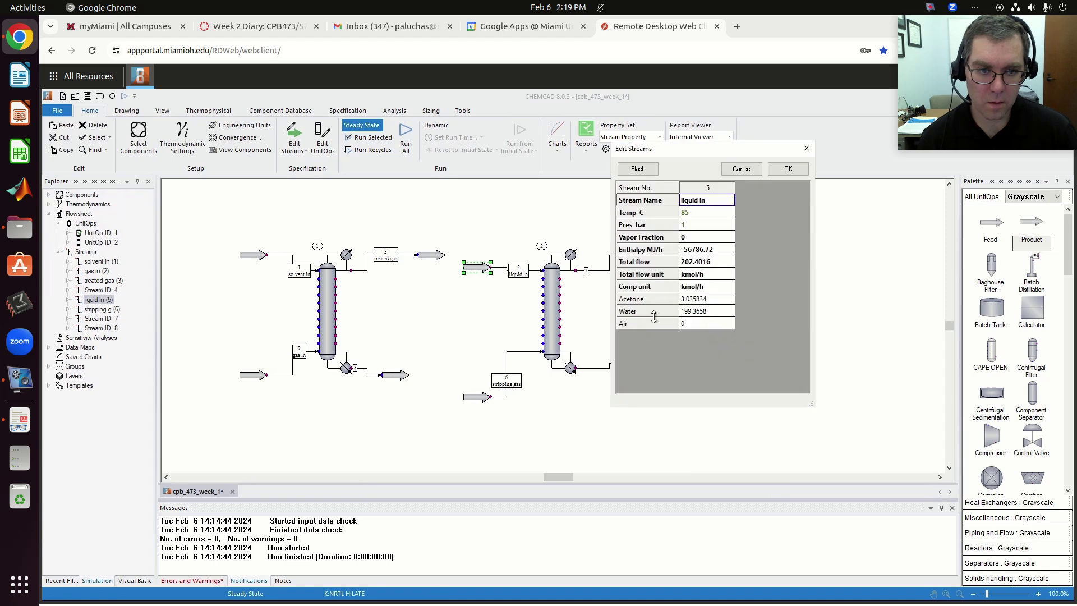
{"action": "left_click", "coordinate": [694, 325]}
{"action": "right_click", "coordinate": [690, 321]}
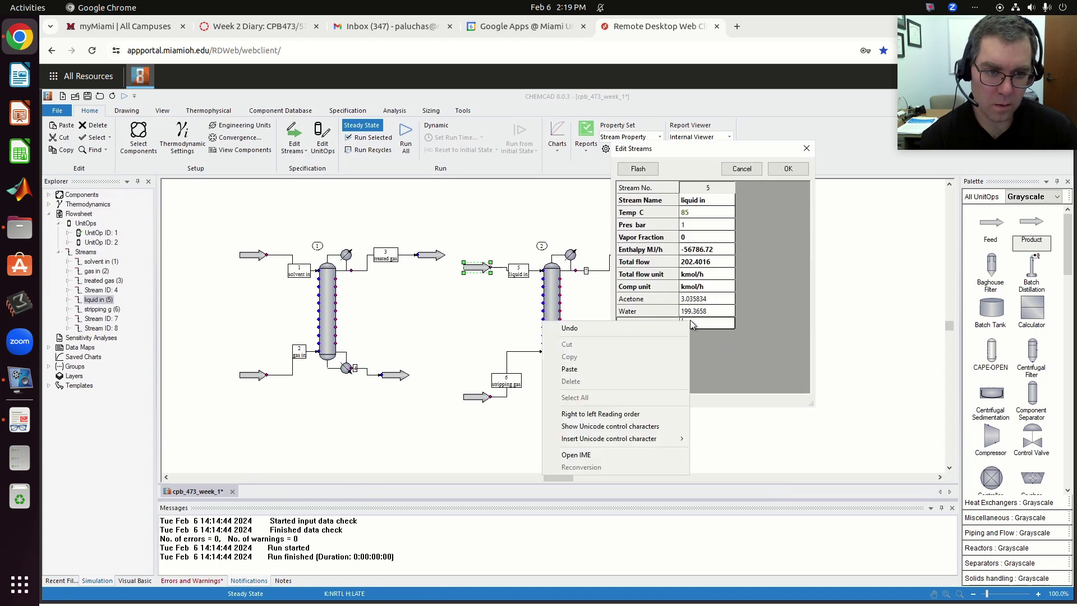
{"action": "left_click", "coordinate": [649, 368]}
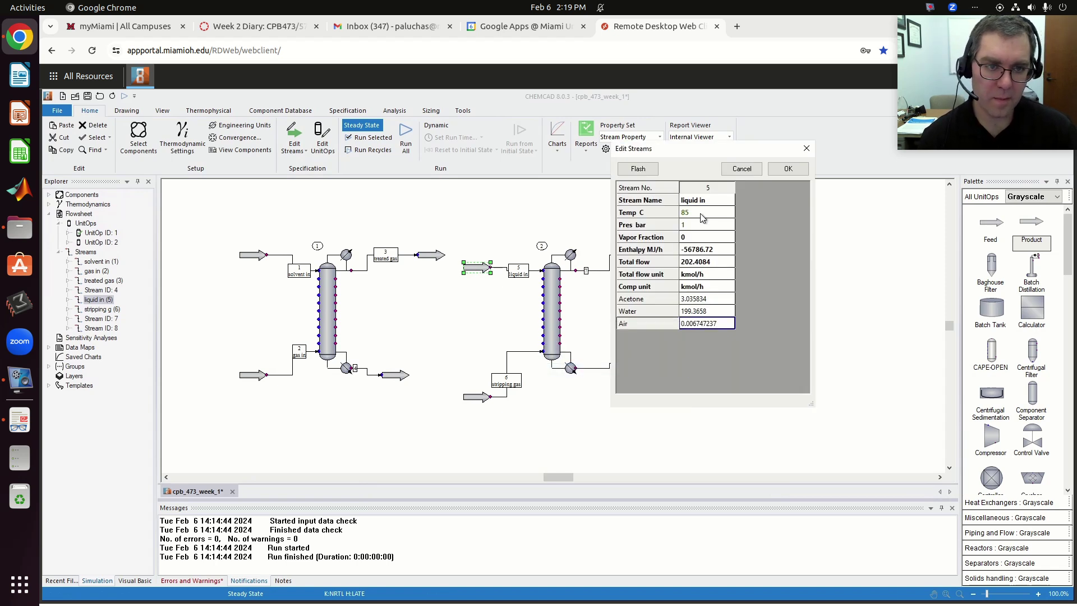
{"action": "left_click", "coordinate": [634, 170]}
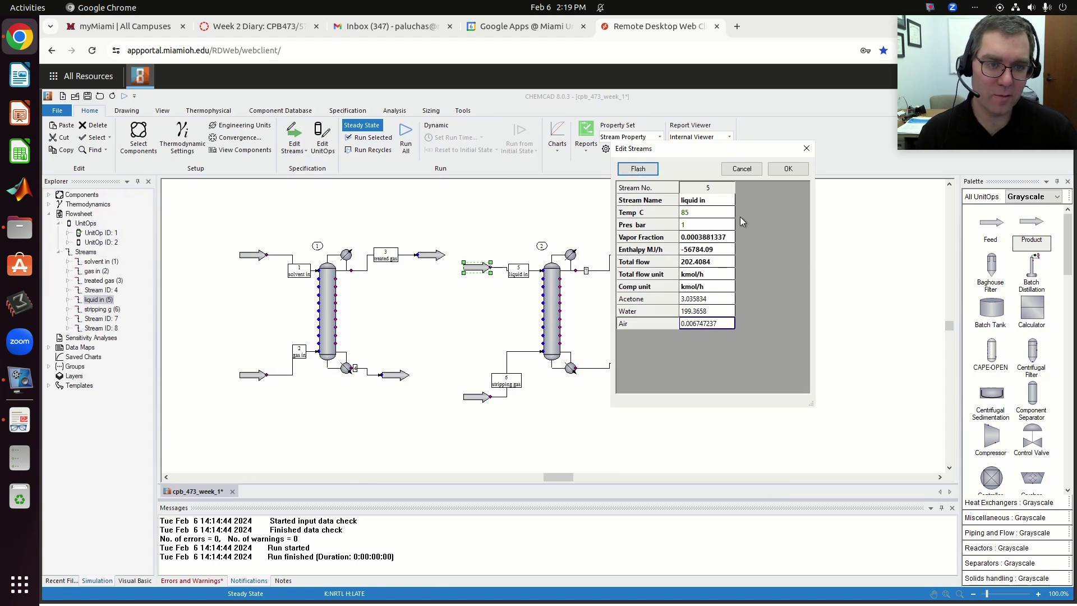
{"action": "left_click", "coordinate": [788, 168]}
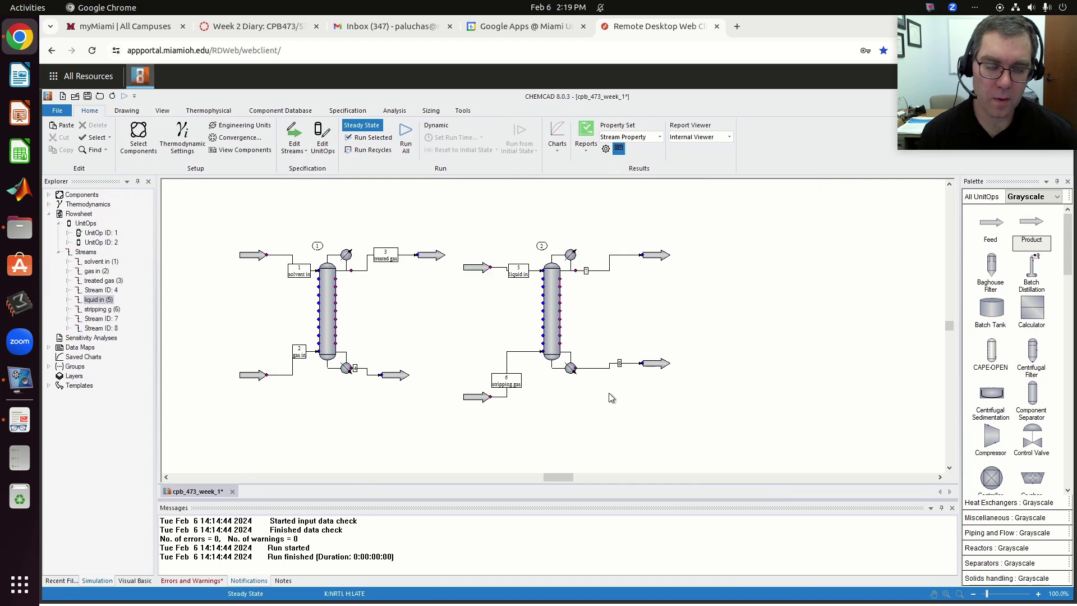
- Check the stripper's gas feed conditions in the assignment PDF, return to CHEMCAD, and set the stripping gas pressure to 1 bar
{"action": "key", "text": "alt+Tab"}
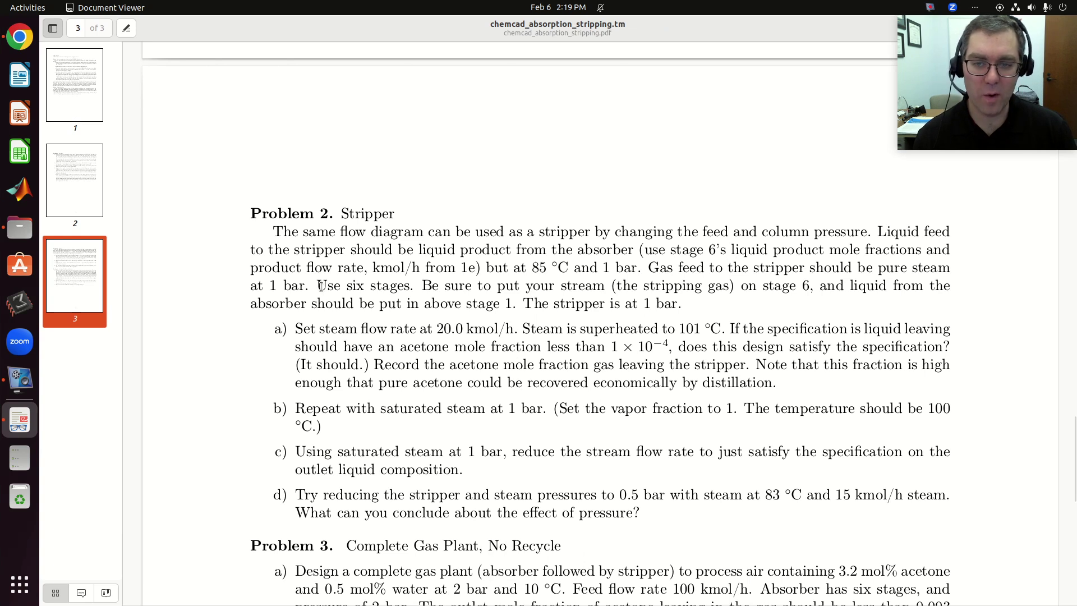
{"action": "left_click_drag", "start_coordinate": [317, 286], "coordinate": [344, 286]}
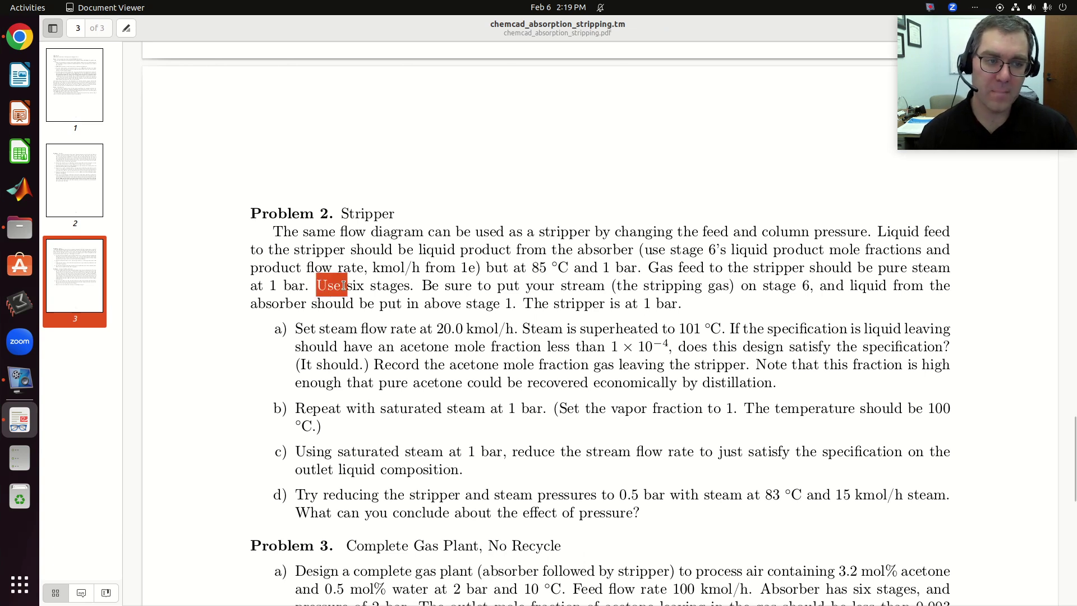
{"action": "left_click", "coordinate": [344, 286]}
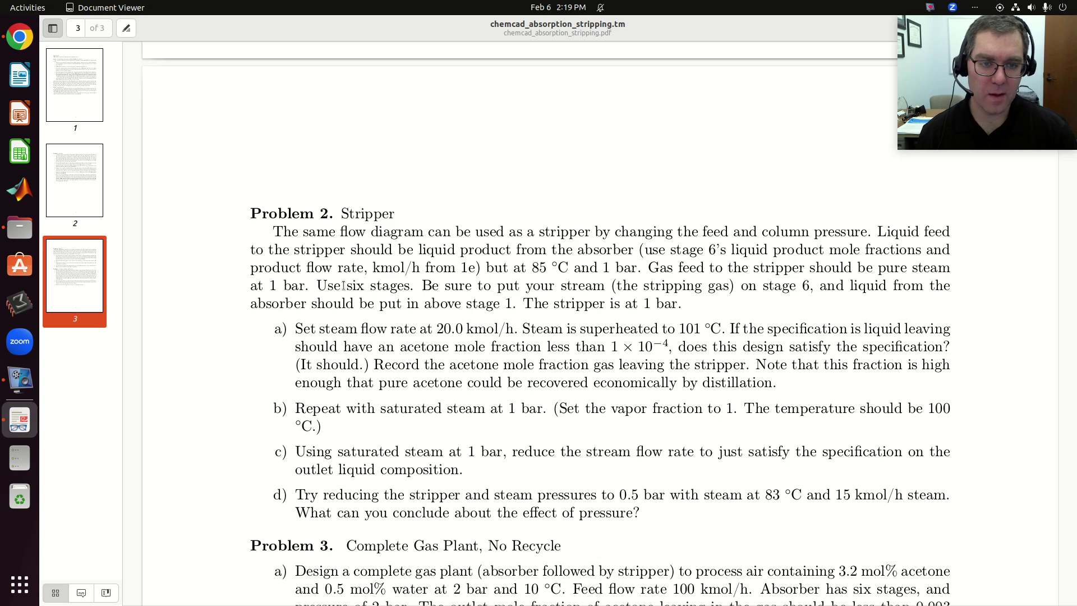
{"action": "key", "text": "alt+Tab"}
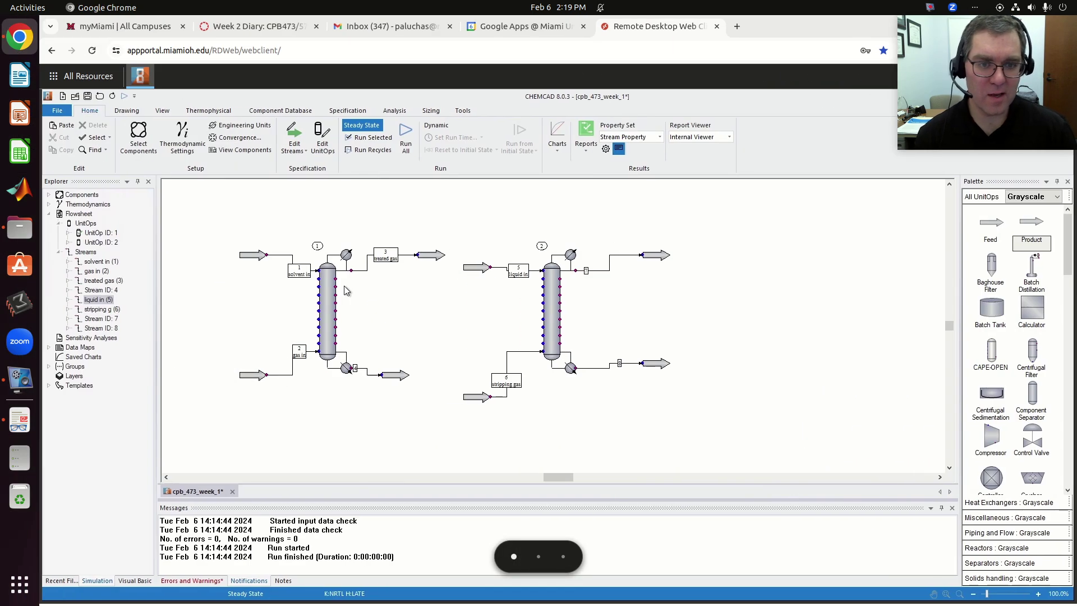
{"action": "double_click", "coordinate": [481, 401]}
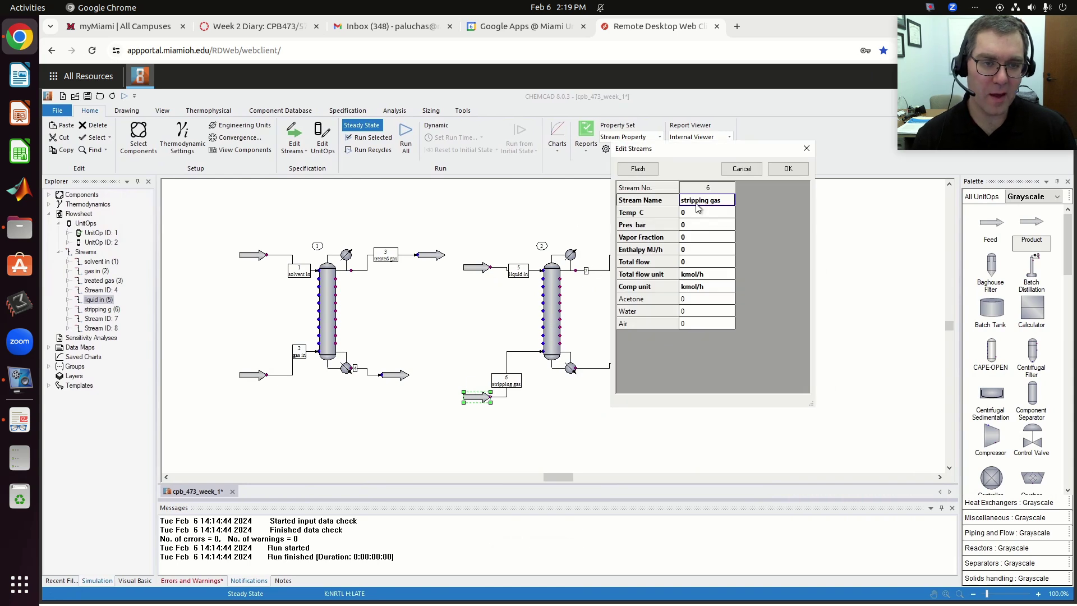
{"action": "left_click", "coordinate": [706, 226]}
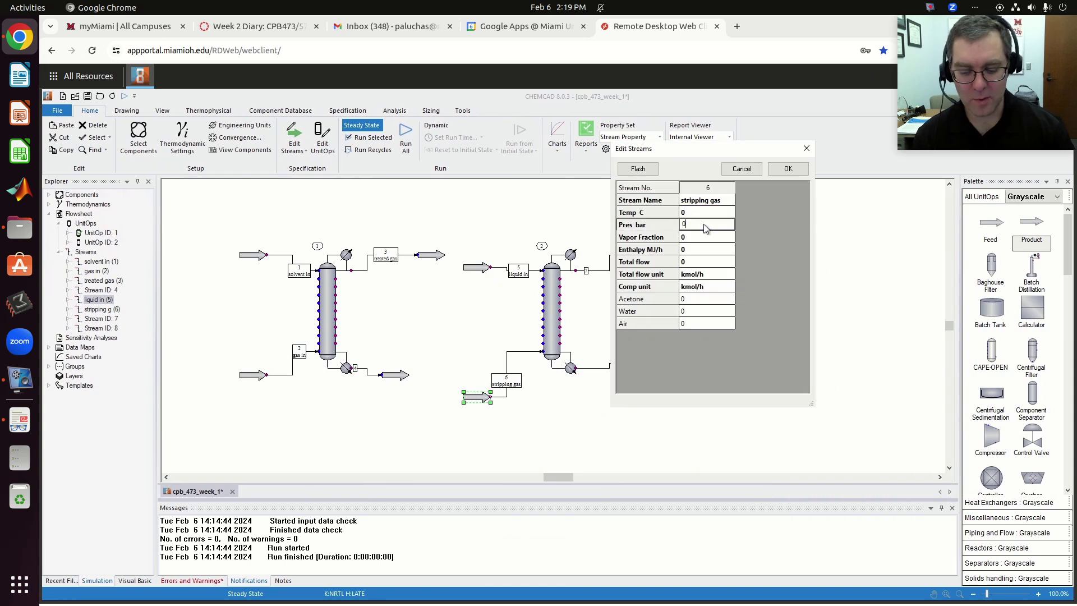
{"action": "key", "text": "BackSpace"}
{"action": "type", "text": "1"}
- Consult the assignment PDF for the Problem 2a steam flow rate, return to CHEMCAD, and set the stripping gas water flow to 20 kmol/h
{"action": "left_click", "coordinate": [704, 289]}
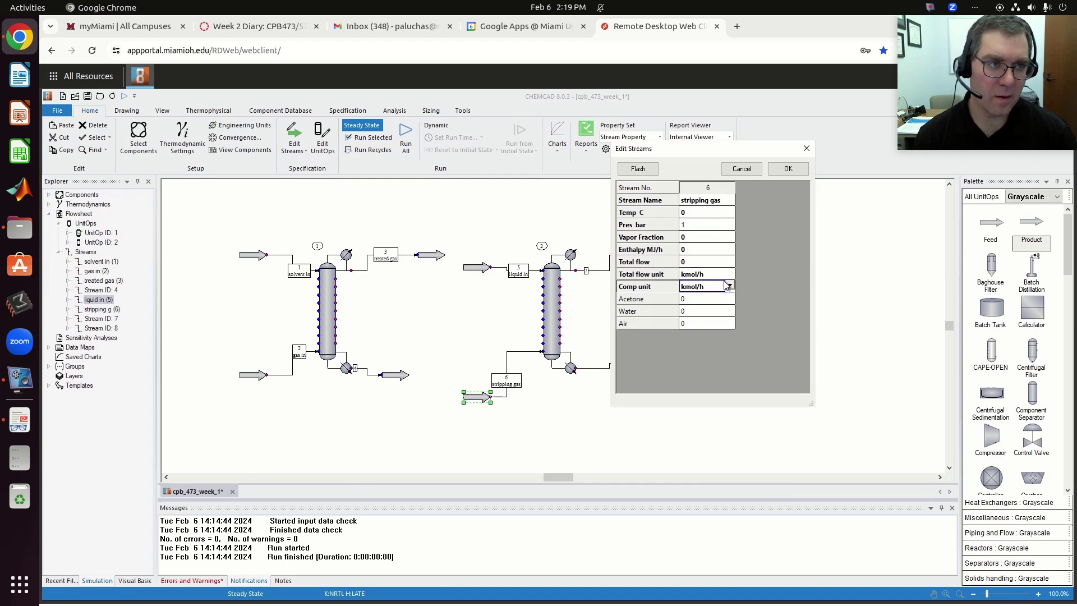
{"action": "key", "text": "alt+Tab"}
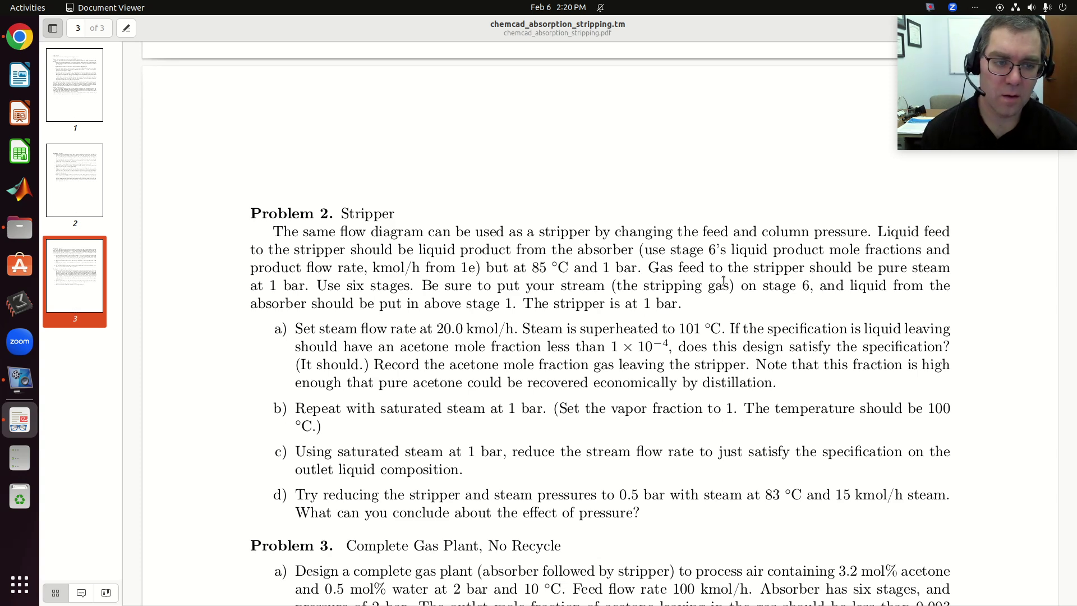
{"action": "key", "text": "alt+Tab"}
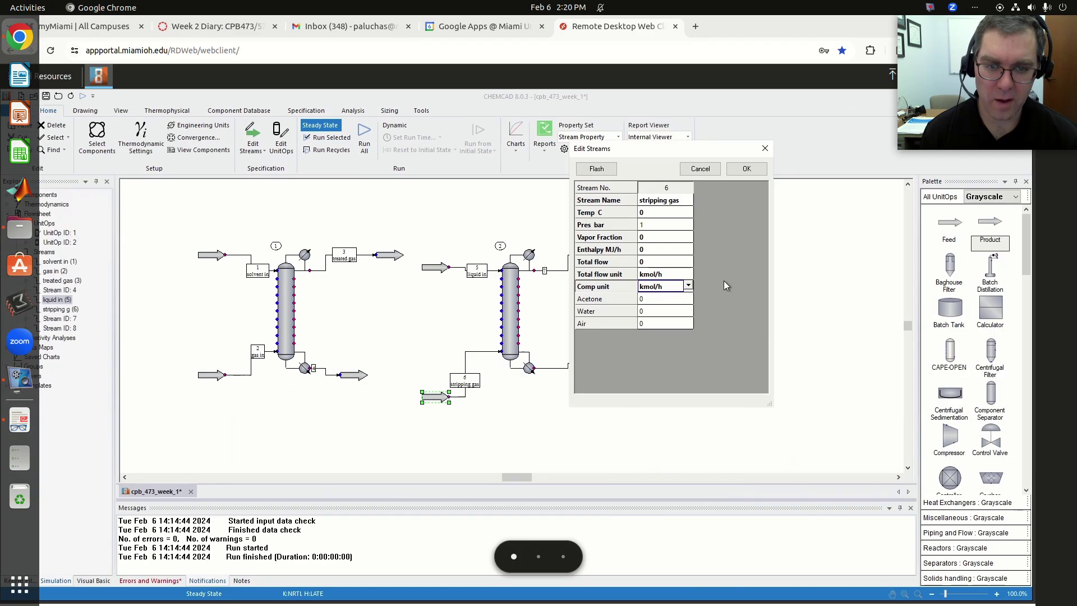
{"action": "key", "text": "alt+Tab"}
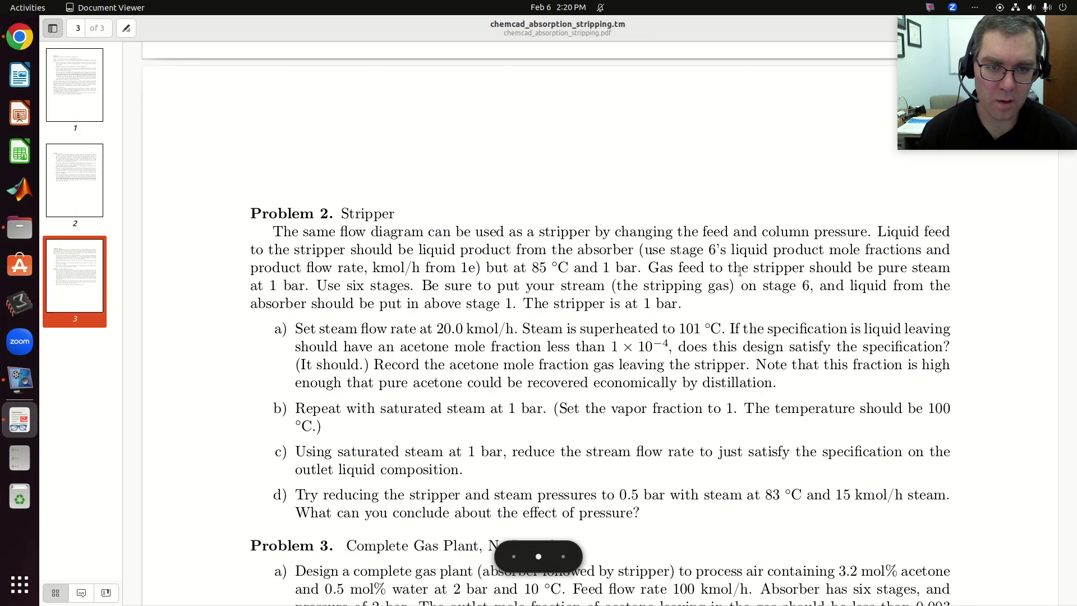
{"action": "key", "text": "alt+Tab"}
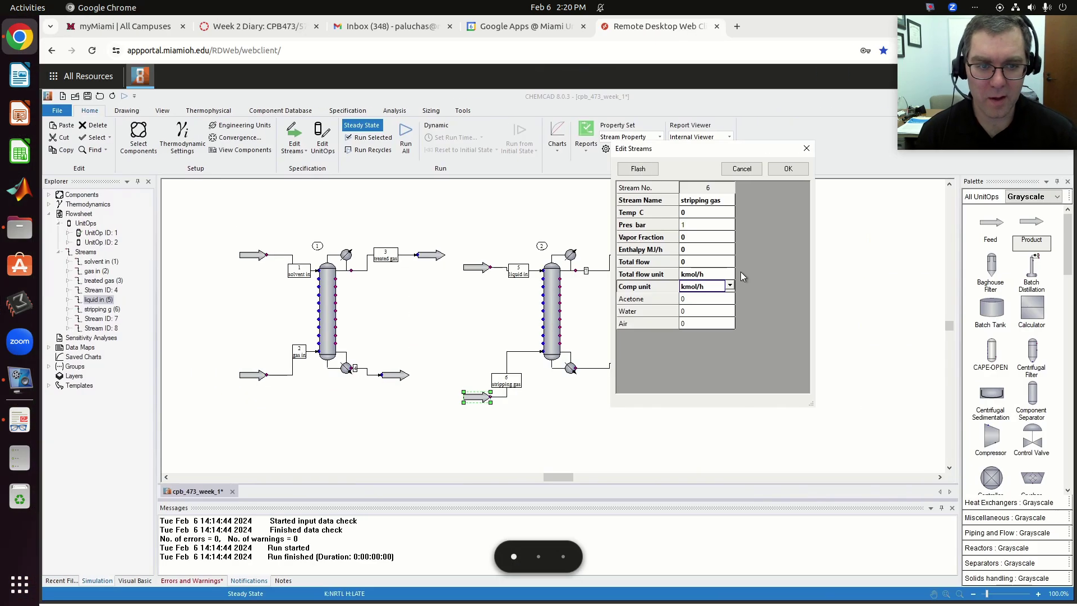
{"action": "left_click", "coordinate": [695, 312]}
{"action": "key", "text": "BackSpace"}
{"action": "type", "text": "20"}
{"action": "key", "text": "Return"}
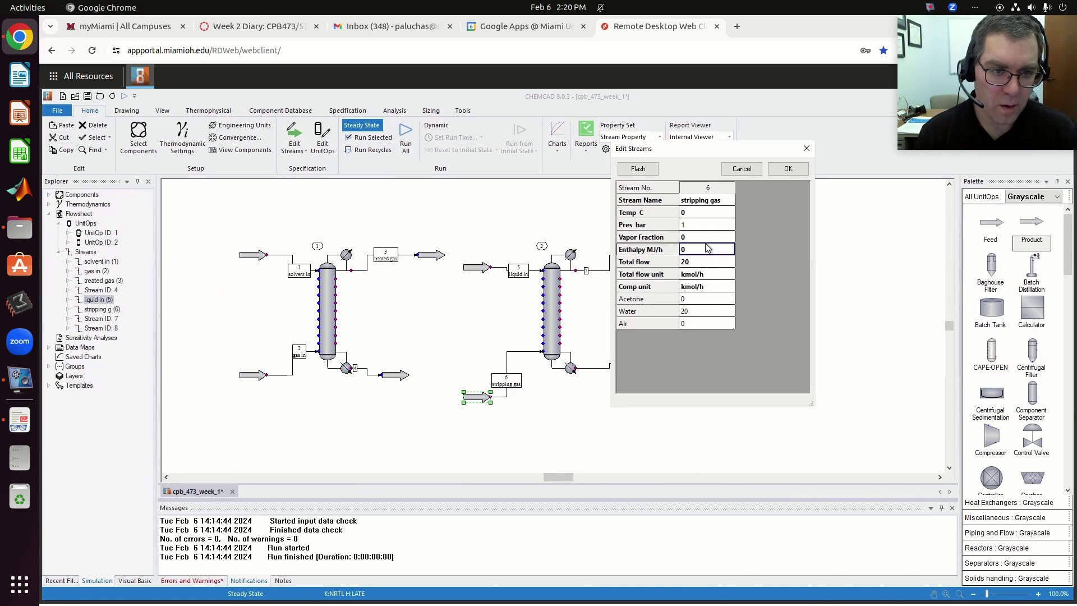
- Set the stripping gas temperature to 101 °C, flash the stream, and accept the data
{"action": "left_click", "coordinate": [698, 312]}
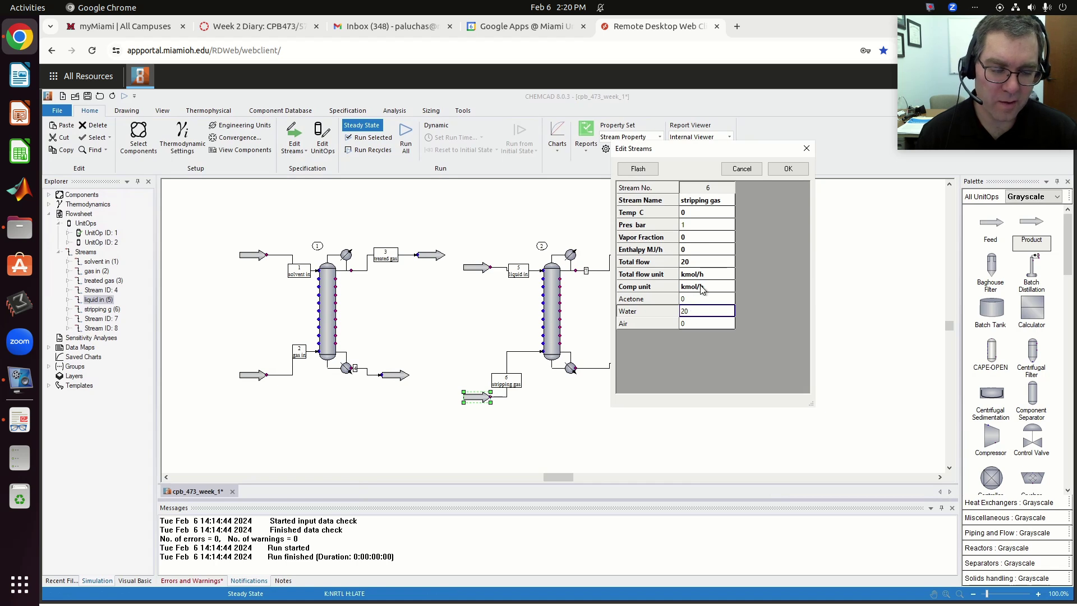
{"action": "left_click", "coordinate": [693, 225]}
{"action": "left_click", "coordinate": [691, 213]}
{"action": "key", "text": "BackSpace"}
{"action": "type", "text": "101"}
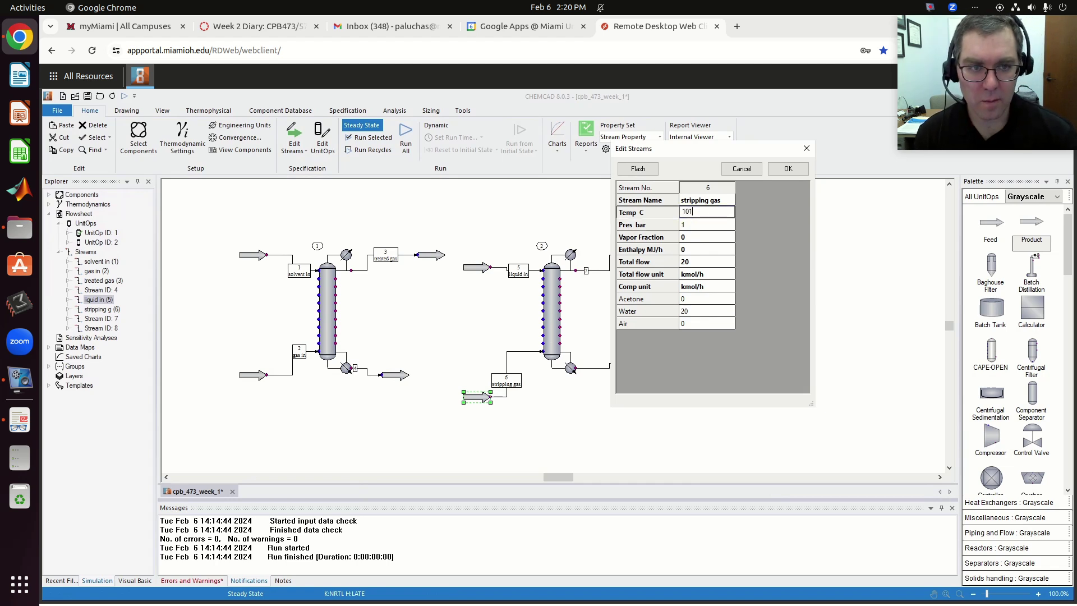
{"action": "left_click", "coordinate": [638, 169]}
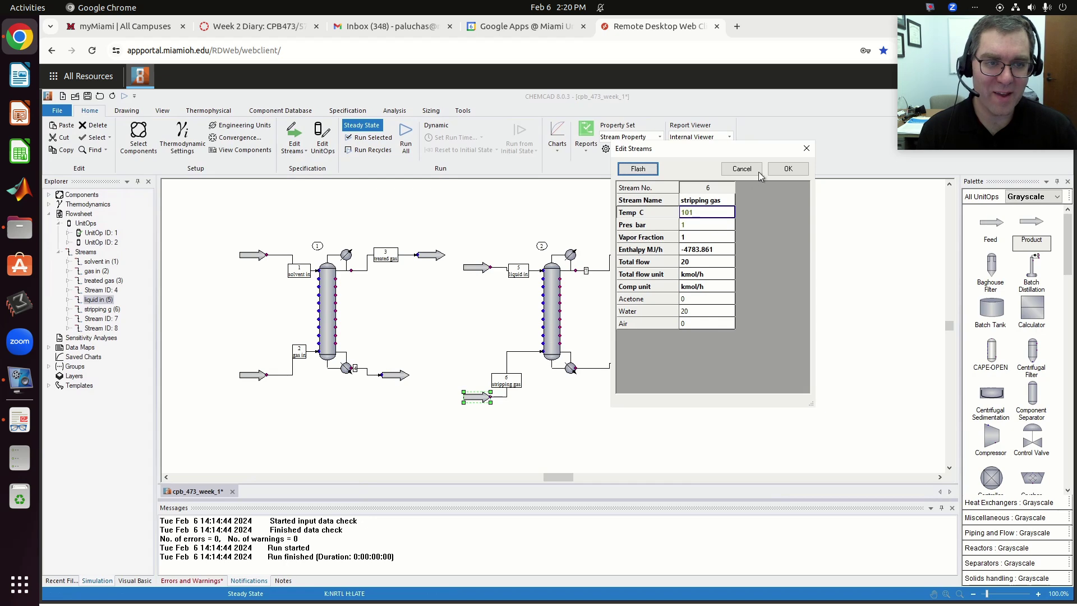
{"action": "left_click", "coordinate": [788, 168]}
- Open the stripper column's settings, consult the assignment PDF for the stage requirements, and return to CHEMCAD
{"action": "left_click", "coordinate": [550, 321]}
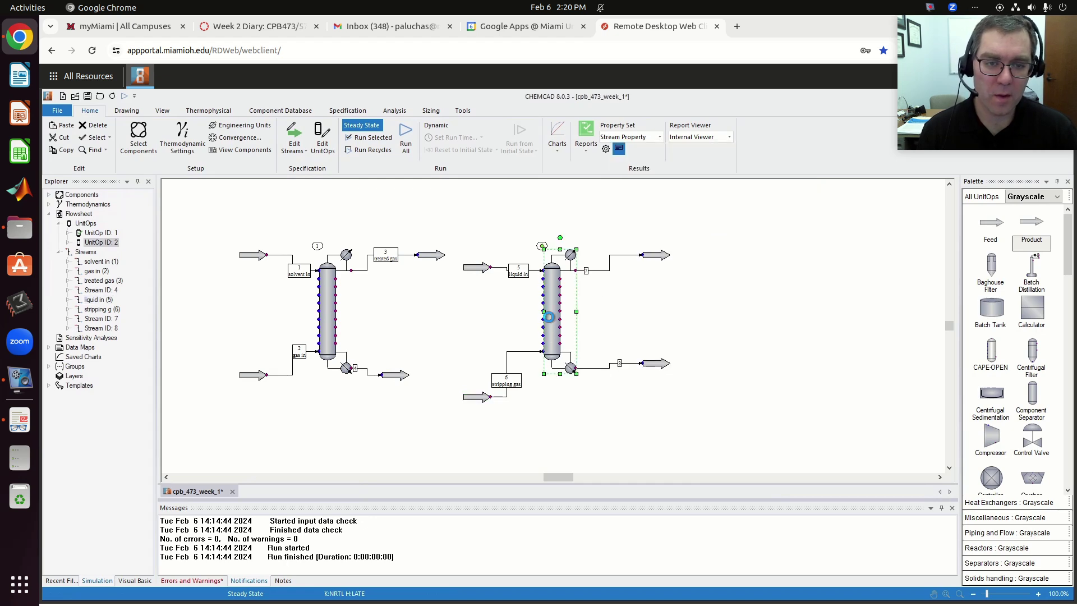
{"action": "double_click", "coordinate": [549, 321]}
{"action": "key", "text": "alt+Tab"}
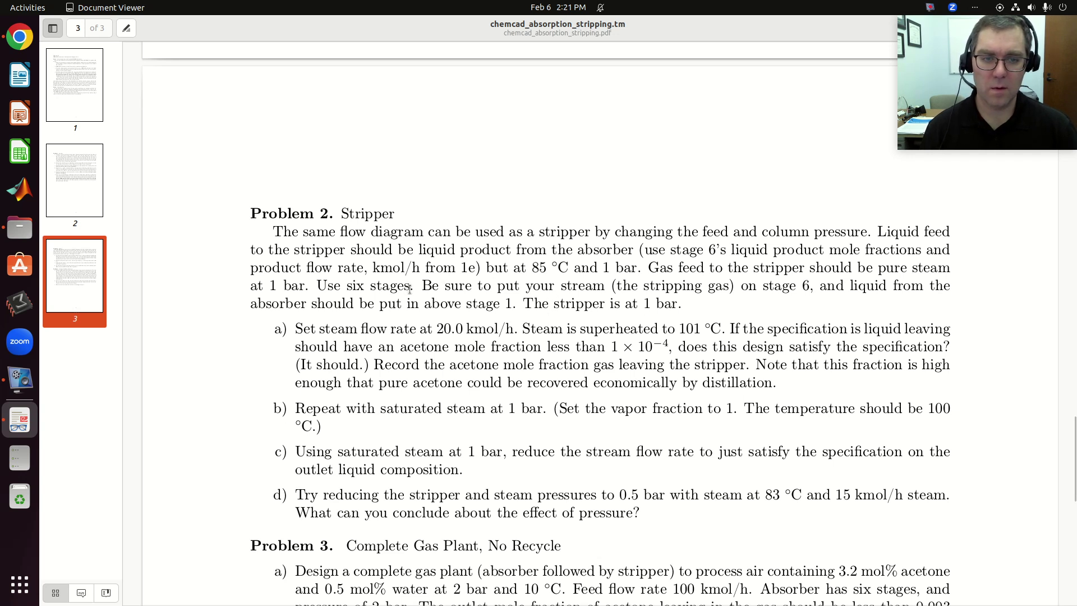
{"action": "key", "text": "alt+Tab"}
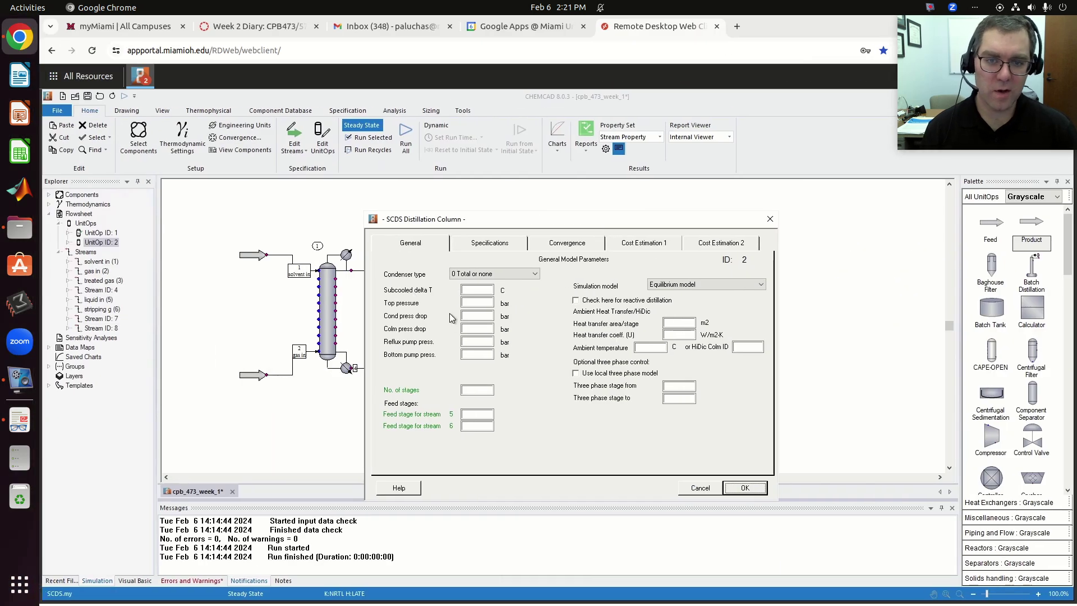
- Set the stripper to 6 stages, with the liquid in stream fed to stage 1 and the stripping gas to stage 6
{"action": "left_click", "coordinate": [474, 392]}
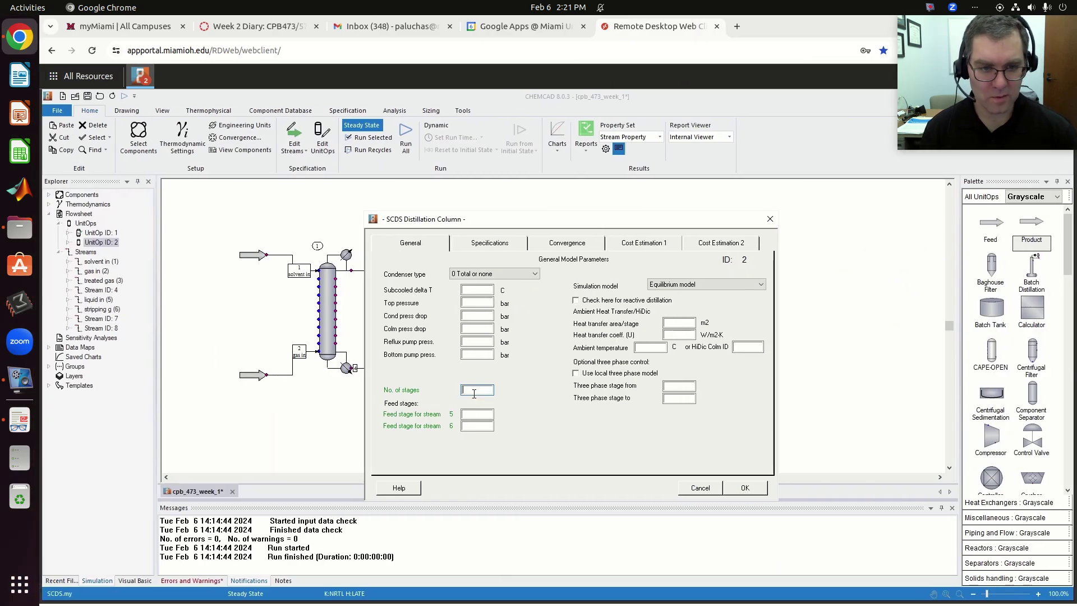
{"action": "left_click_drag", "start_coordinate": [507, 225], "coordinate": [753, 185]}
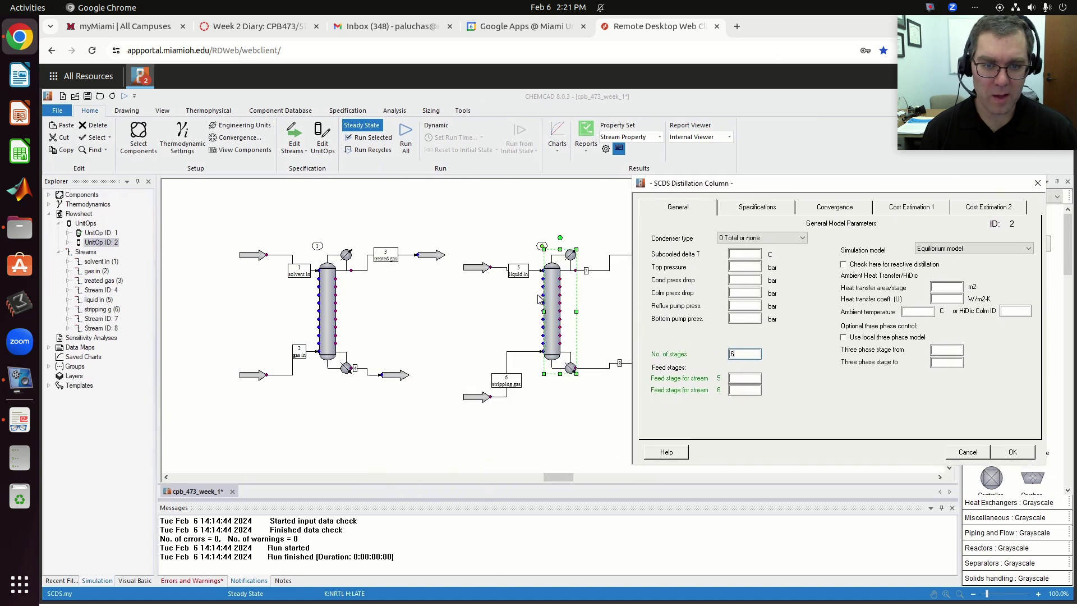
{"action": "key", "text": "Tab"}
{"action": "type", "text": "1"}
{"action": "left_click", "coordinate": [737, 388]}
{"action": "type", "text": "6"}
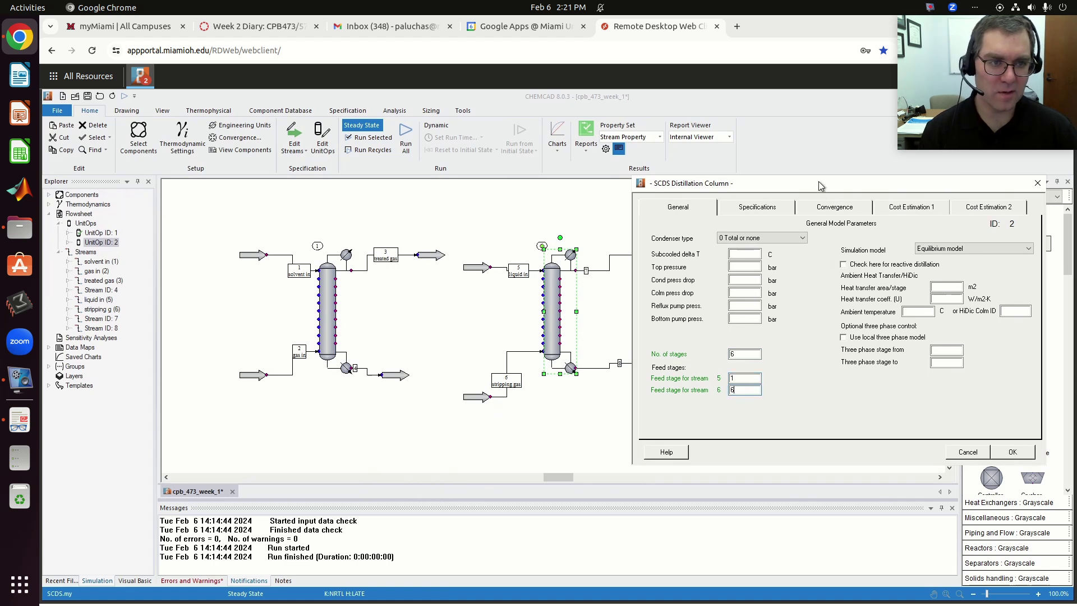
- Recheck the stripper requirements in the assignment PDF, return to CHEMCAD, and accept the column settings
{"action": "left_click_drag", "start_coordinate": [809, 182], "coordinate": [758, 170]}
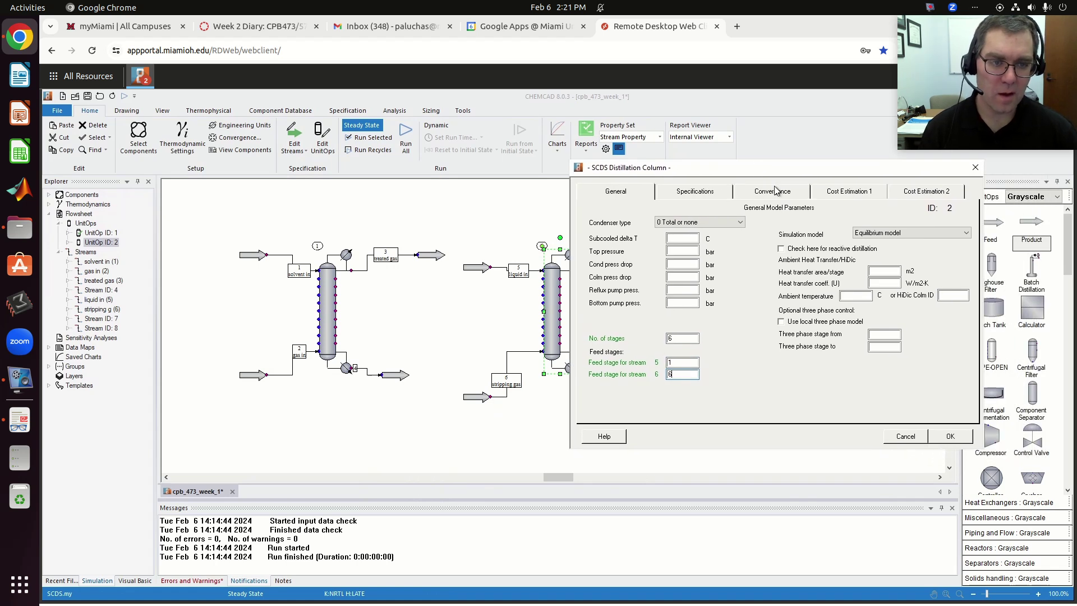
{"action": "key", "text": "alt+Tab"}
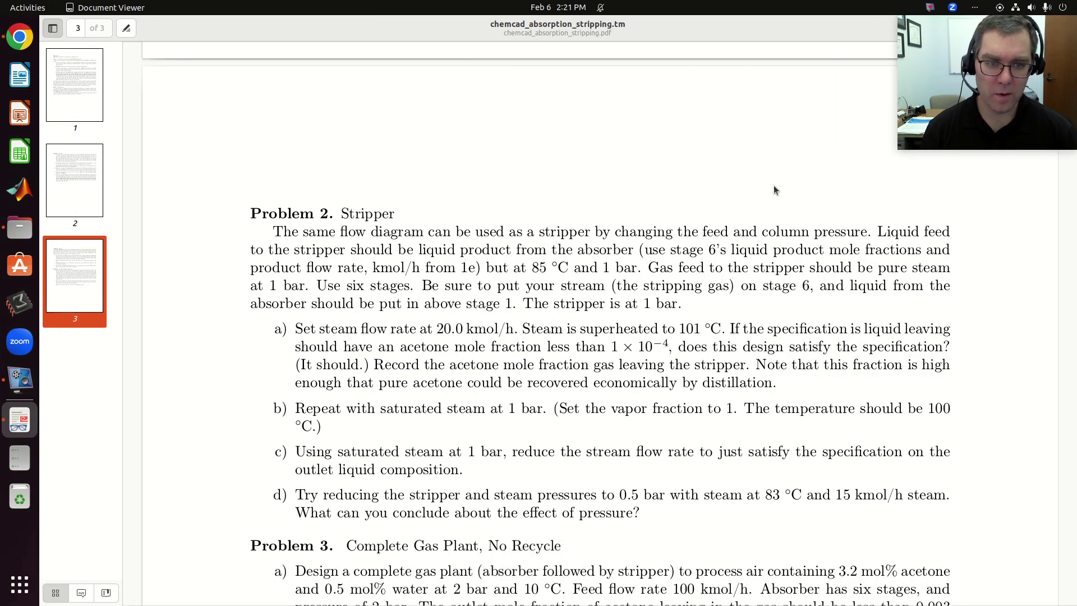
{"action": "key", "text": "alt+Tab"}
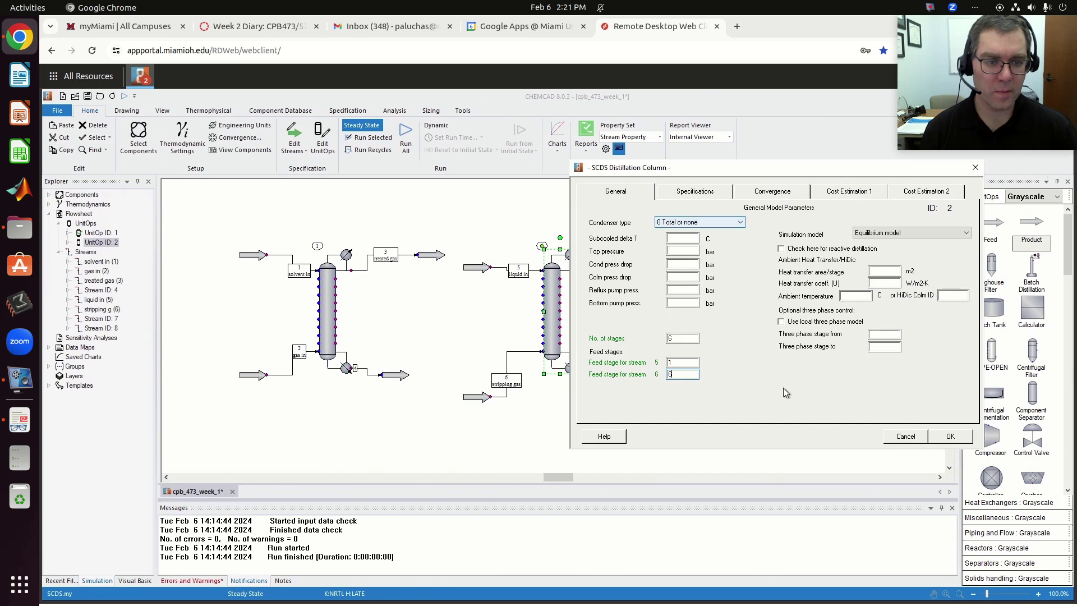
{"action": "left_click", "coordinate": [950, 438]}
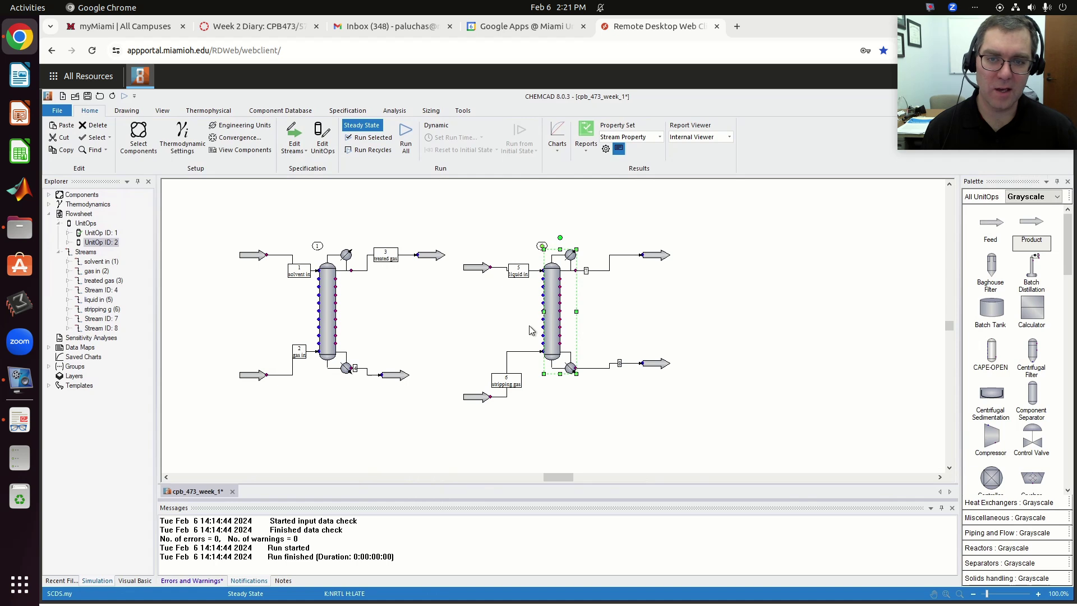
- Run the simulation for the selected stripper column only
{"action": "left_click", "coordinate": [358, 139]}
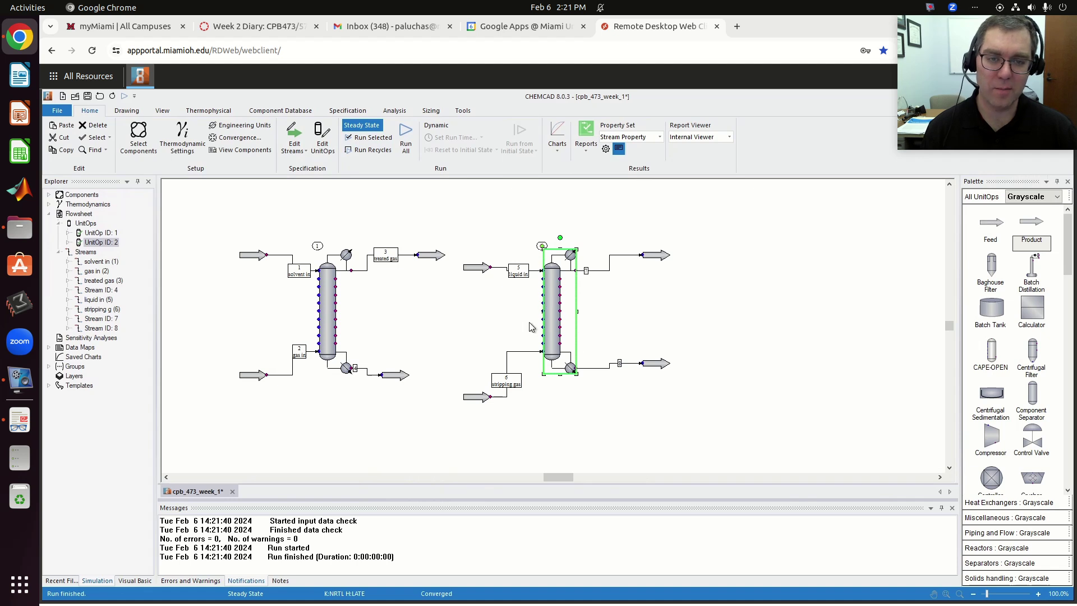
{"action": "left_click", "coordinate": [659, 321]}
{"action": "left_click", "coordinate": [561, 317]}
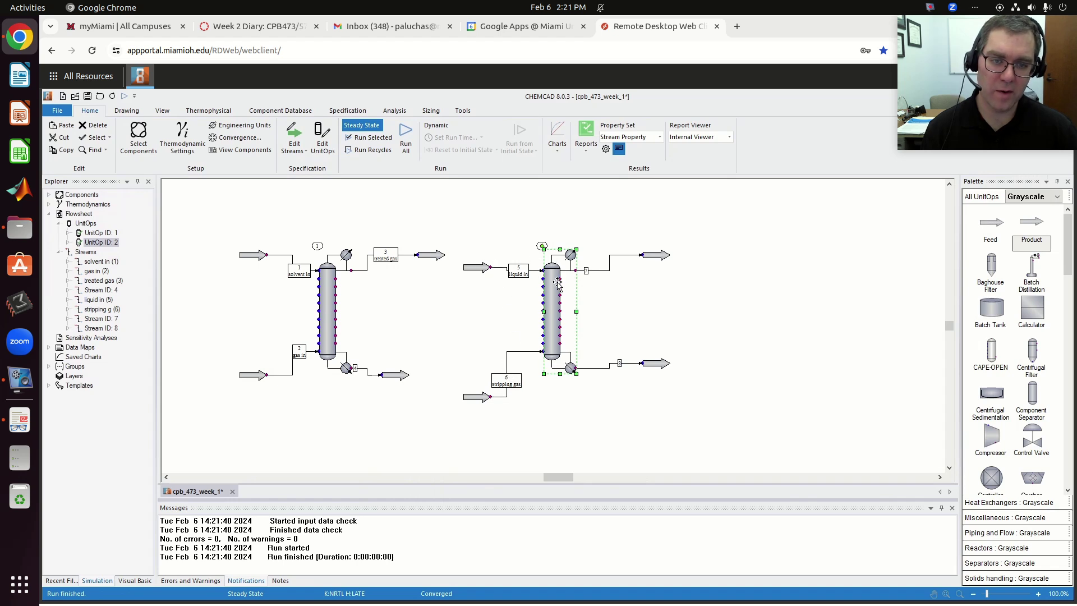
- View the stripper's liquid product composition in mole % and close its stream data
{"action": "double_click", "coordinate": [652, 362]}
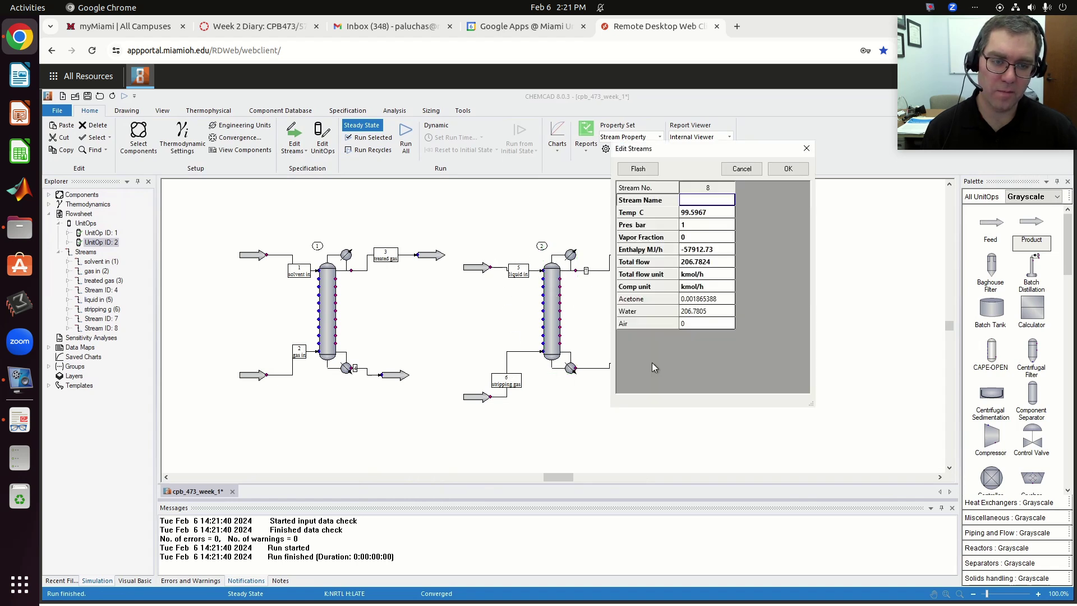
{"action": "left_click", "coordinate": [729, 287]}
{"action": "left_click", "coordinate": [729, 287]}
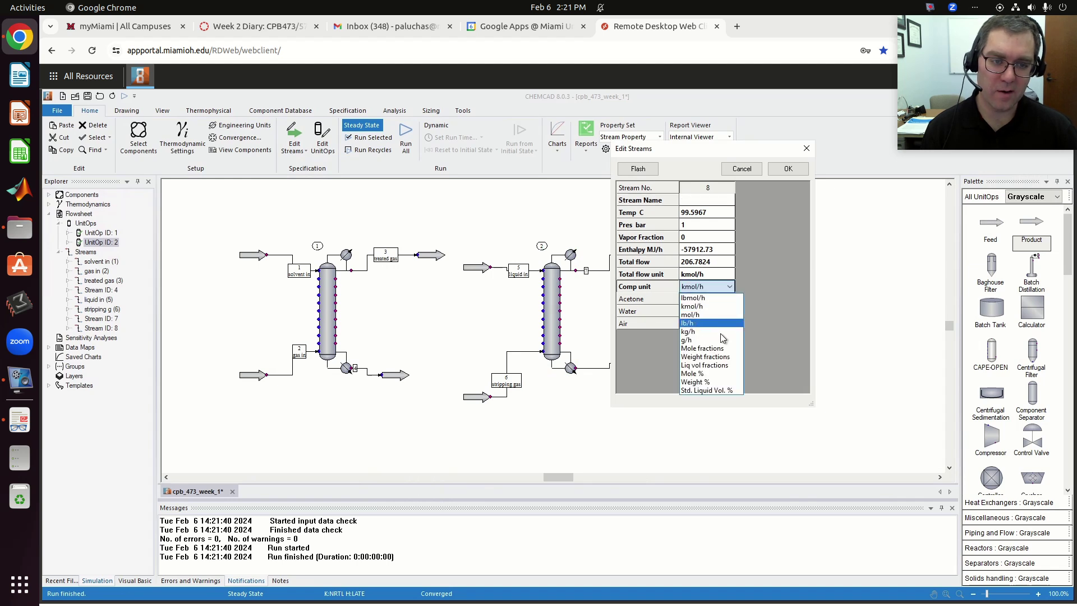
{"action": "left_click", "coordinate": [720, 373]}
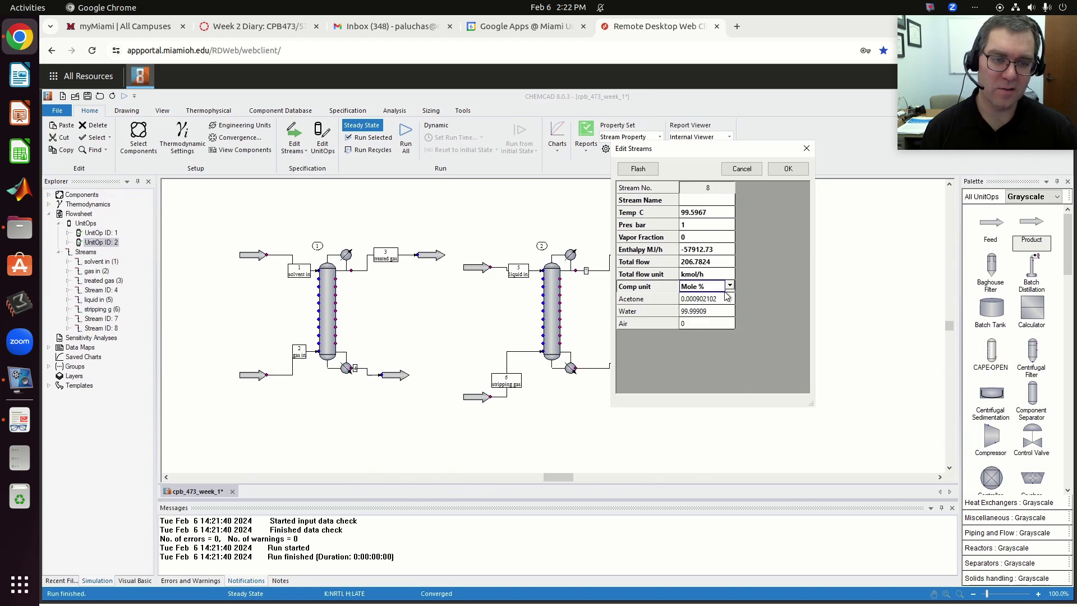
{"action": "left_click", "coordinate": [788, 169]}
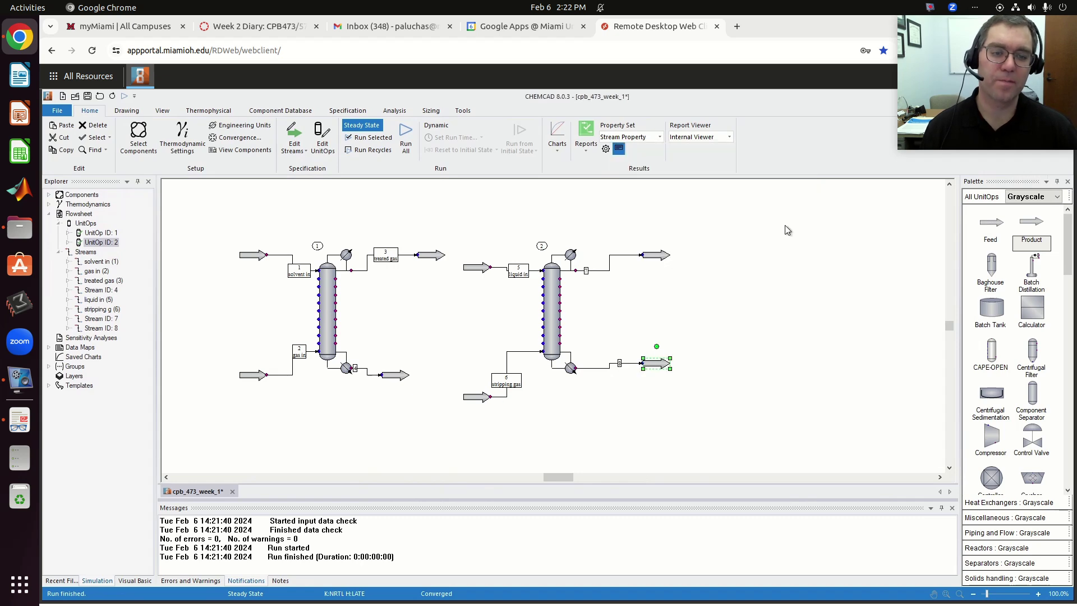
- Check the acetone specification in the assignment PDF, return to CHEMCAD, and show the stripper's liquid product composition in mole fractions
{"action": "key", "text": "alt+Tab"}
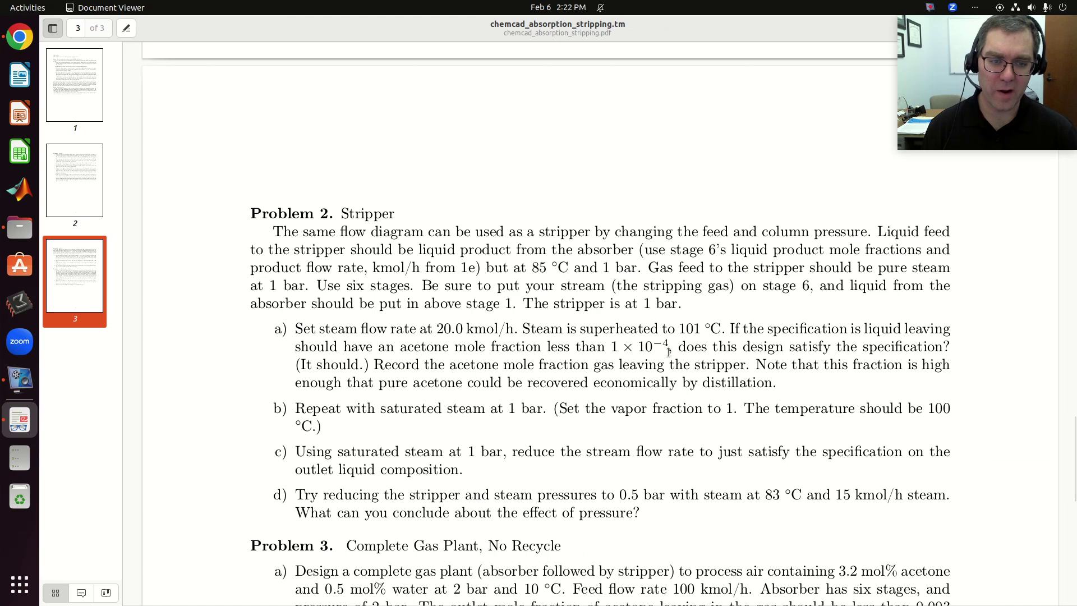
{"action": "key", "text": "alt+Tab"}
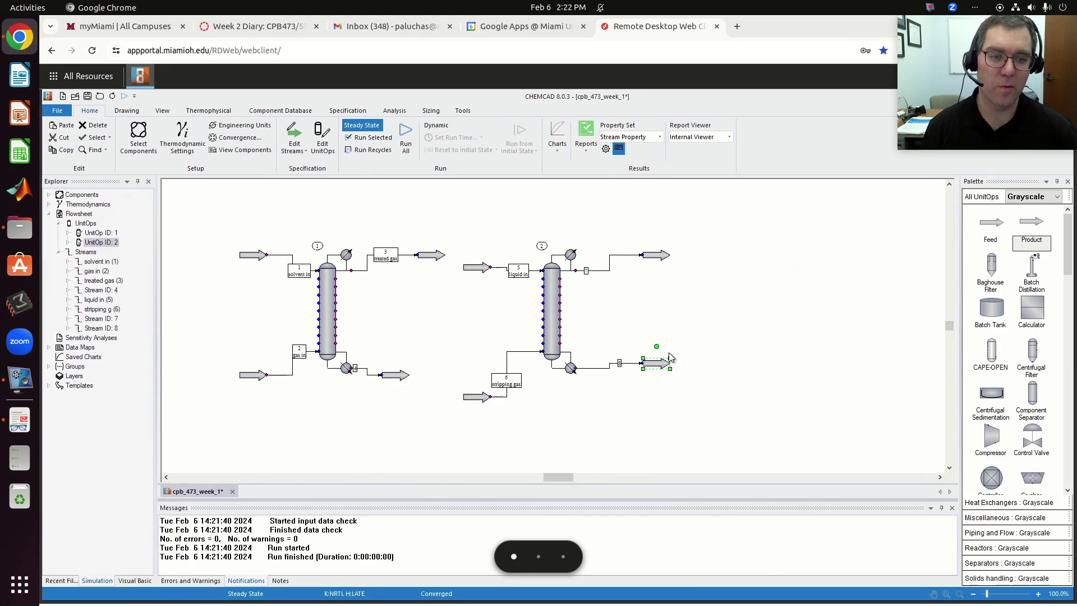
{"action": "double_click", "coordinate": [662, 365]}
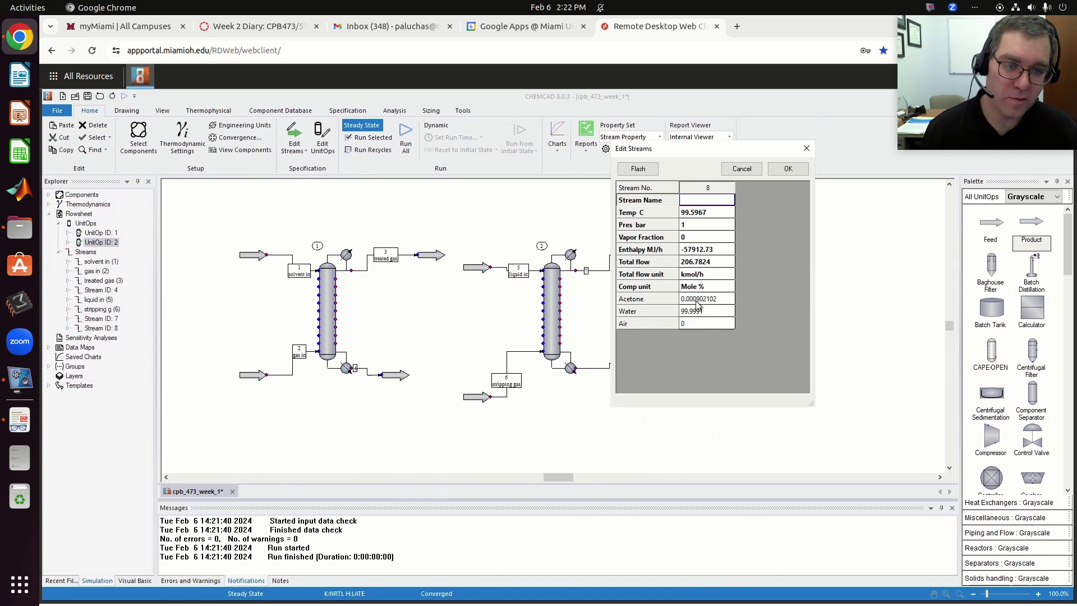
{"action": "left_click", "coordinate": [725, 287]}
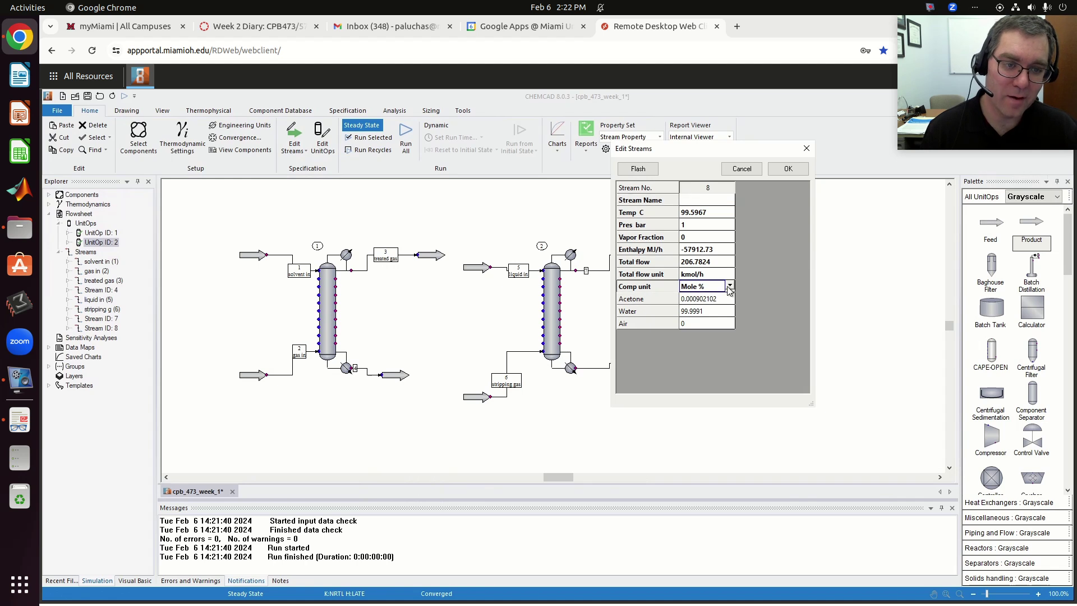
{"action": "left_click", "coordinate": [728, 286]}
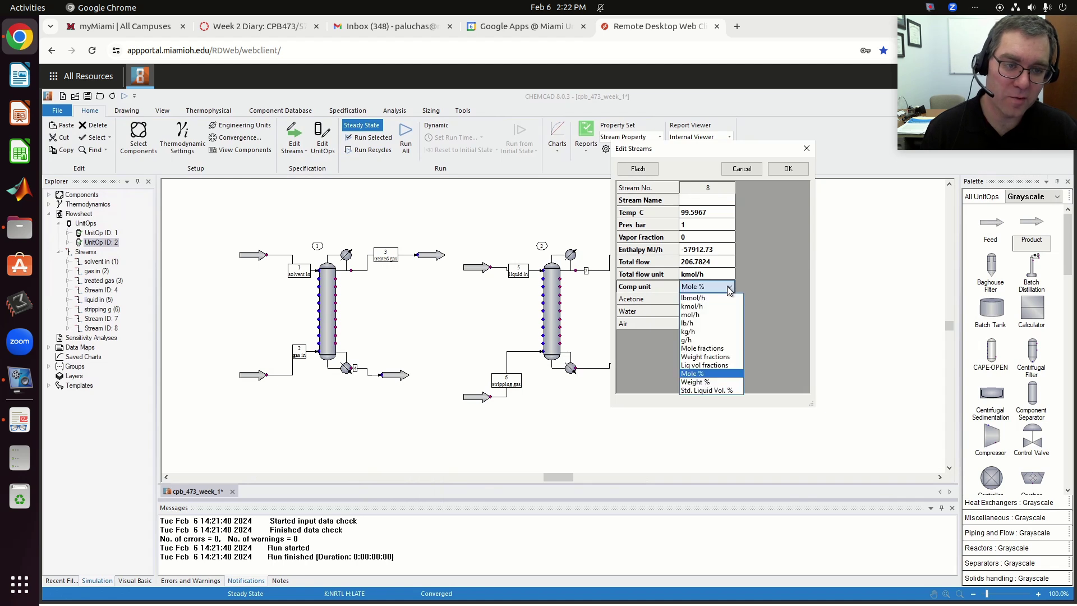
{"action": "left_click", "coordinate": [715, 349]}
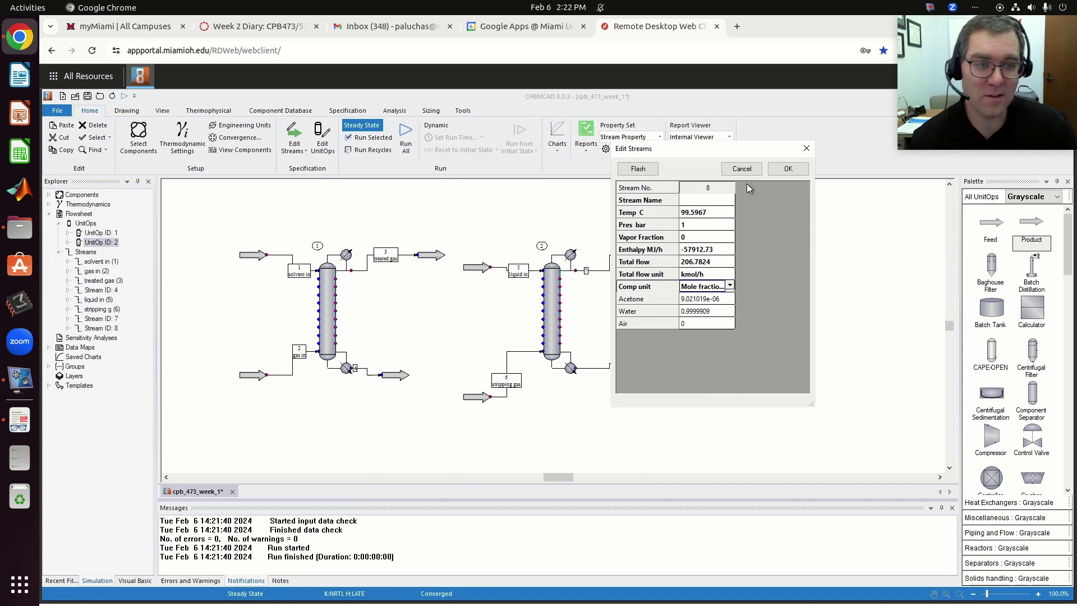
{"action": "left_click", "coordinate": [788, 168]}
{"action": "left_click", "coordinate": [664, 309]}
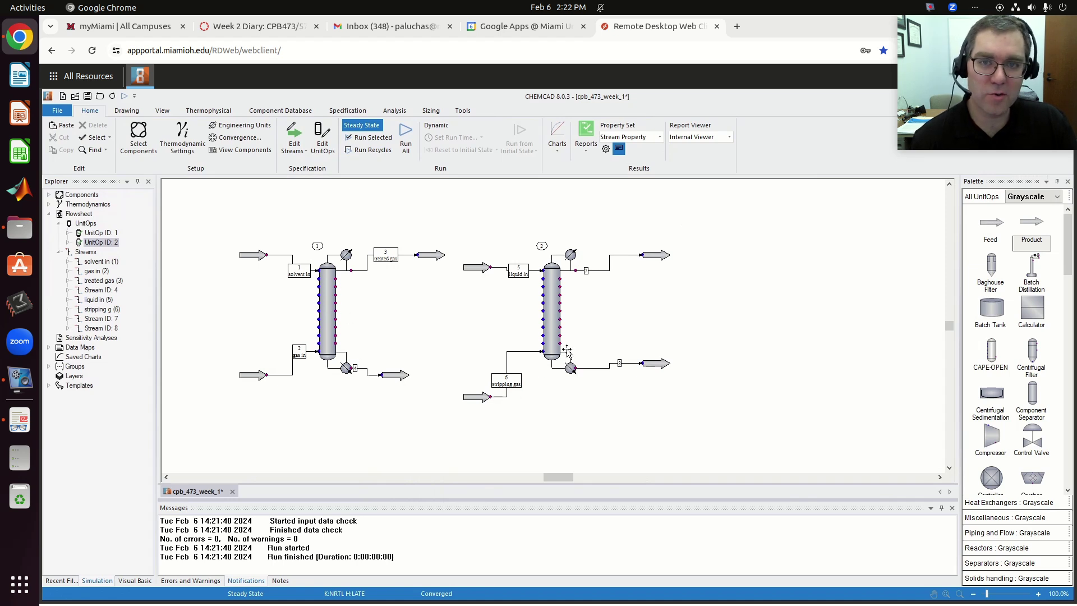
- Review the stripper's liquid product stream data once more and close it
{"action": "mouse_move", "coordinate": [567, 351]}
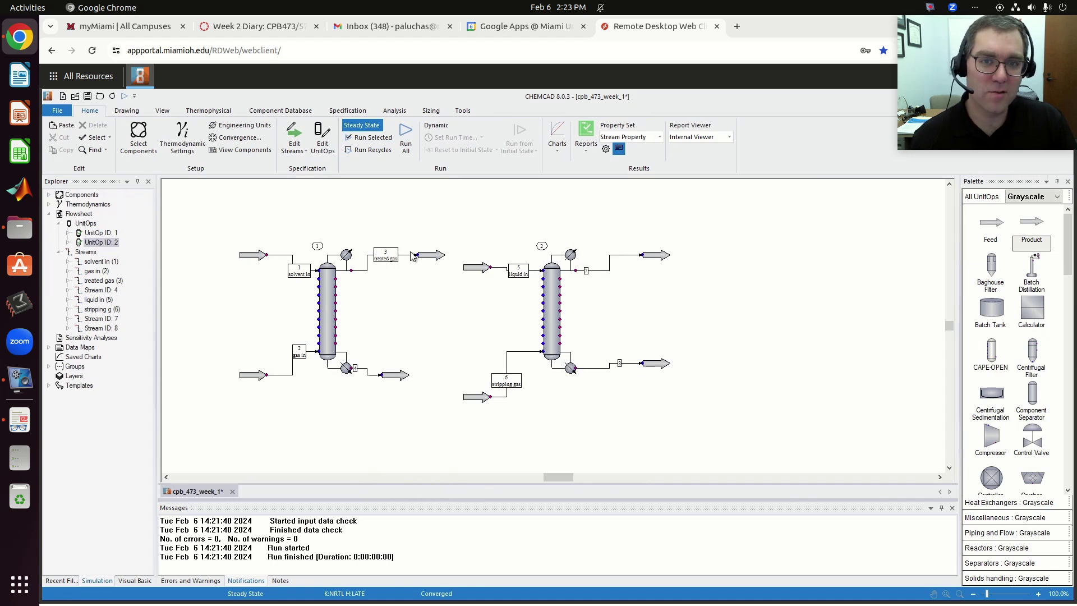
{"action": "mouse_move", "coordinate": [413, 256]}
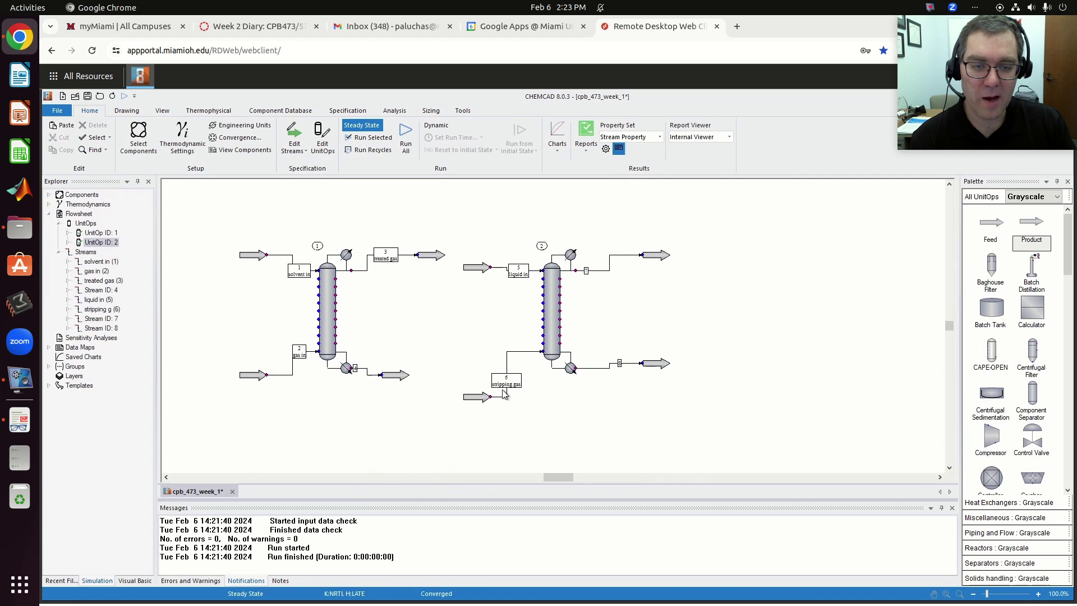
{"action": "double_click", "coordinate": [655, 364]}
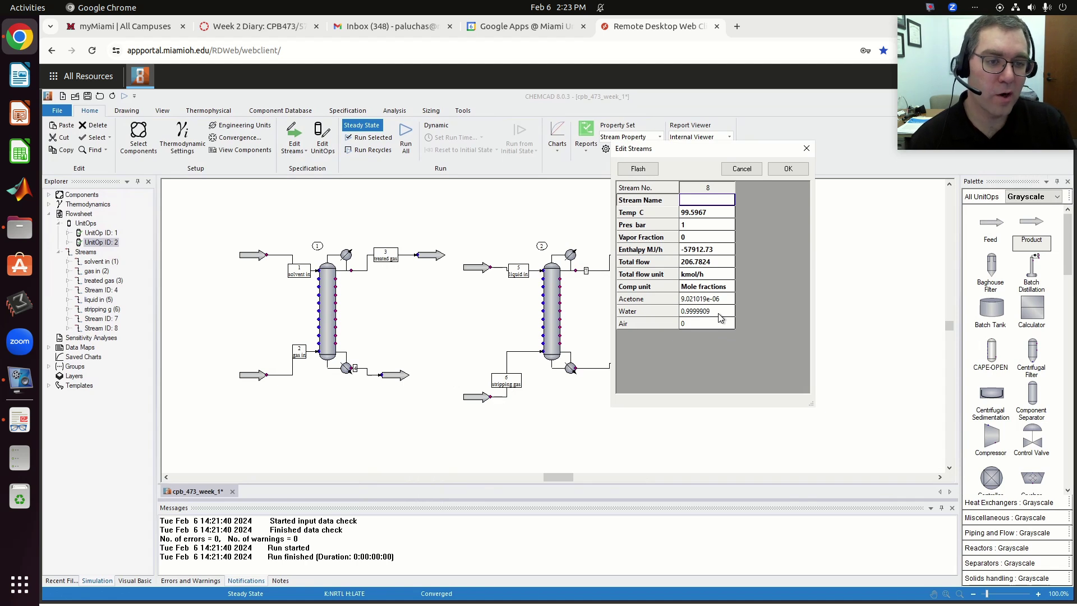
{"action": "left_click", "coordinate": [791, 169]}
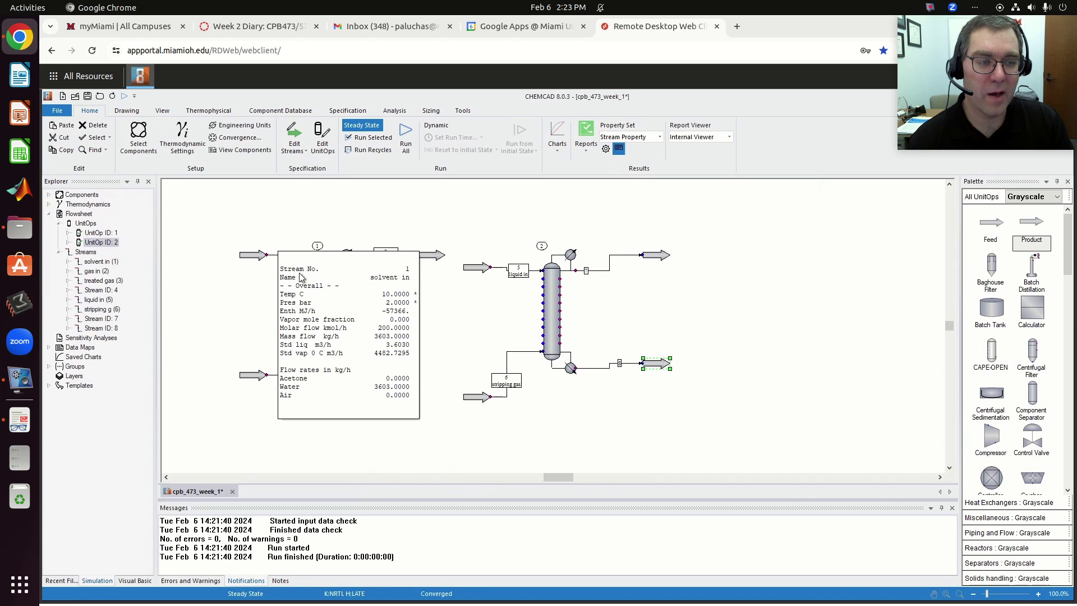
{"action": "left_click", "coordinate": [432, 429]}
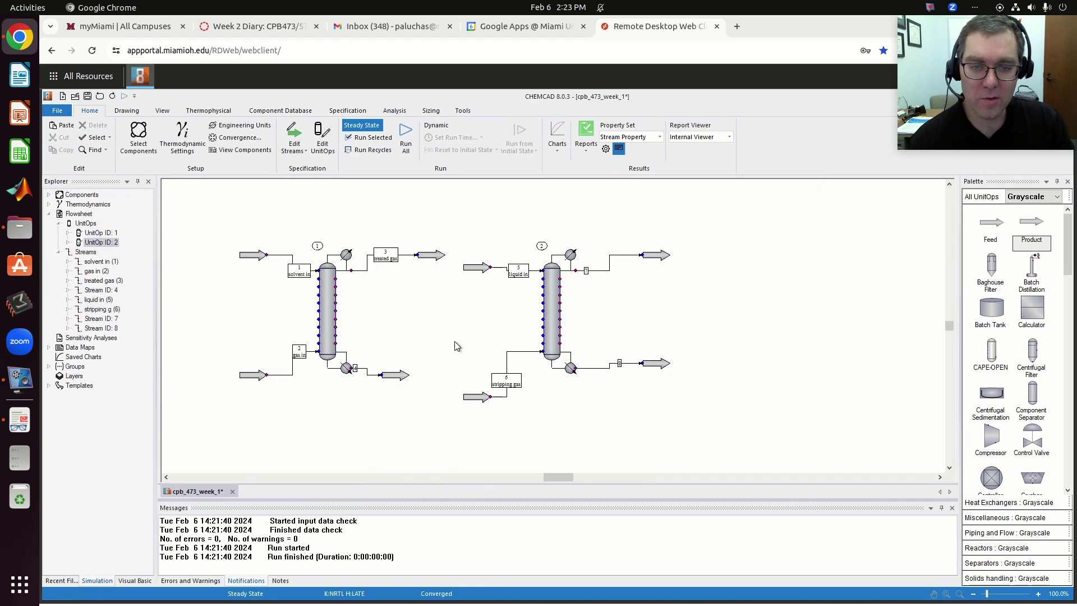
- Delete the stripper's liquid feed arrow with its liquid in stream, and delete the absorber's liquid product arrow
{"action": "left_click", "coordinate": [549, 308]}
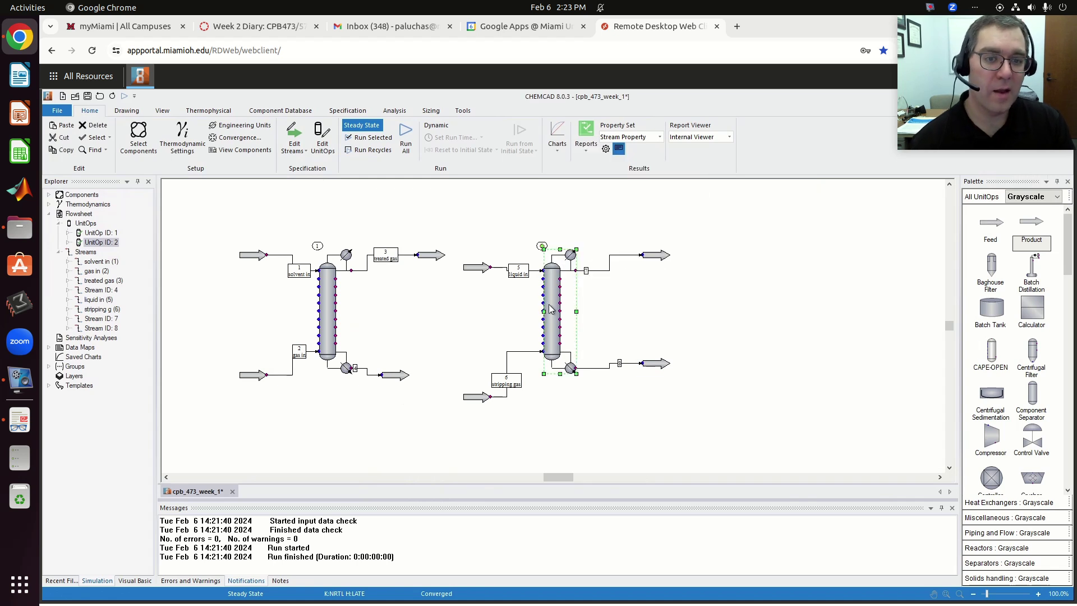
{"action": "left_click", "coordinate": [487, 323]}
{"action": "left_click", "coordinate": [482, 269]}
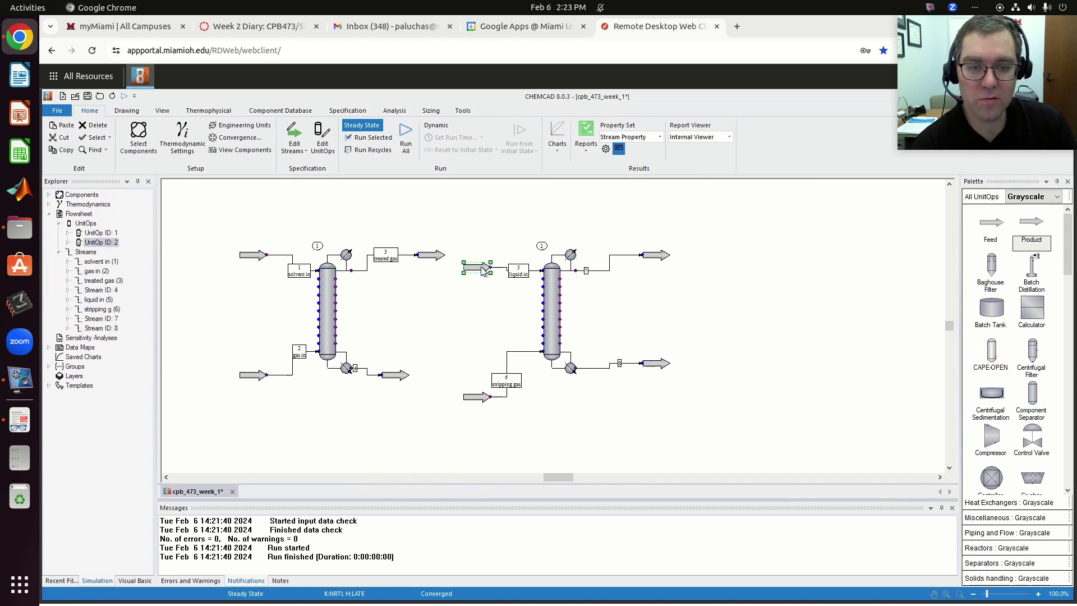
{"action": "key", "text": "Delete"}
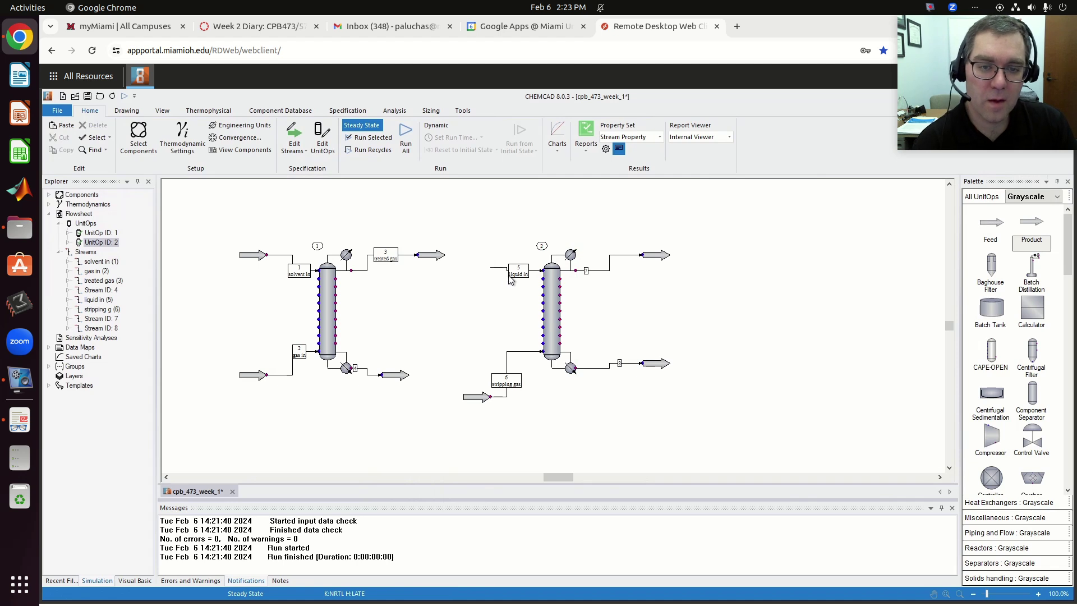
{"action": "left_click", "coordinate": [499, 272]}
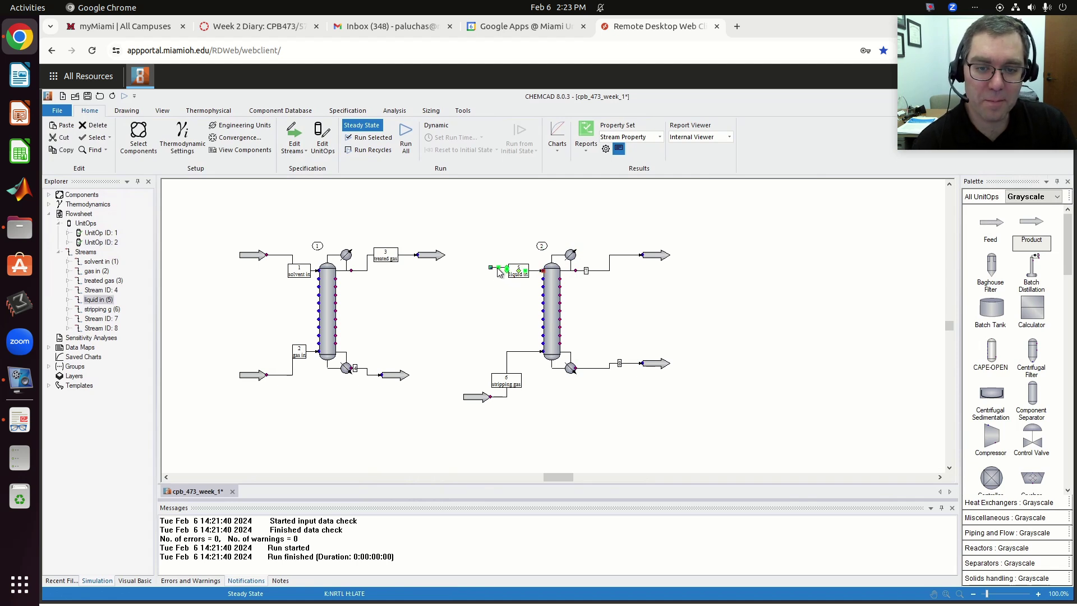
{"action": "key", "text": "Delete"}
{"action": "left_click", "coordinate": [401, 374]}
{"action": "key", "text": "Delete"}
- Try routing the absorber's liquid outlet stream directly to the stripper's top feed inlet, and inspect its stream data
{"action": "left_click", "coordinate": [379, 376]}
{"action": "mouse_move", "coordinate": [382, 375]}
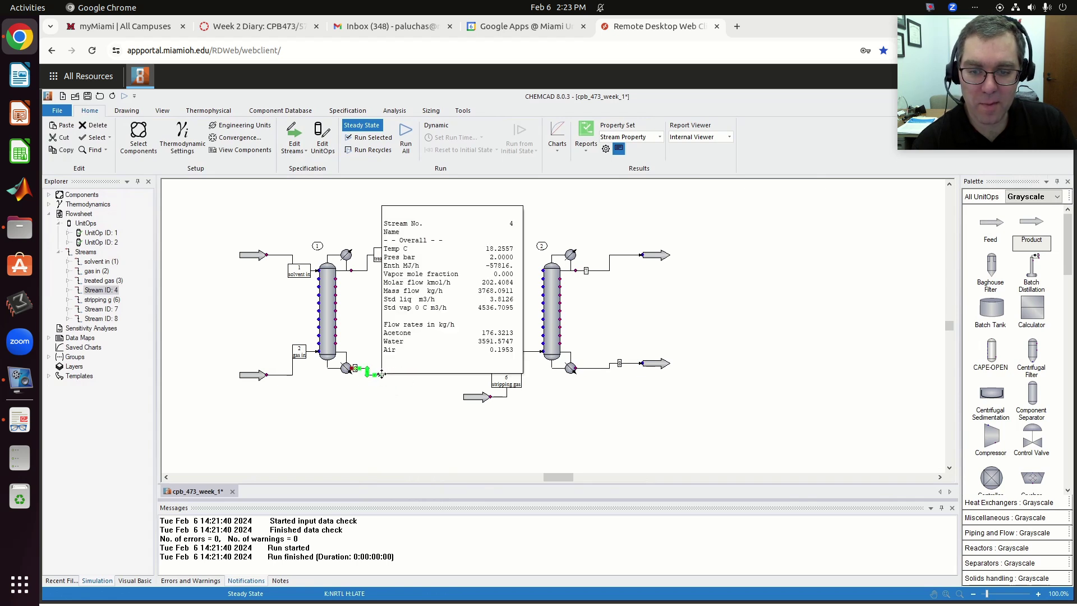
{"action": "left_click_drag", "start_coordinate": [429, 354], "coordinate": [542, 271]}
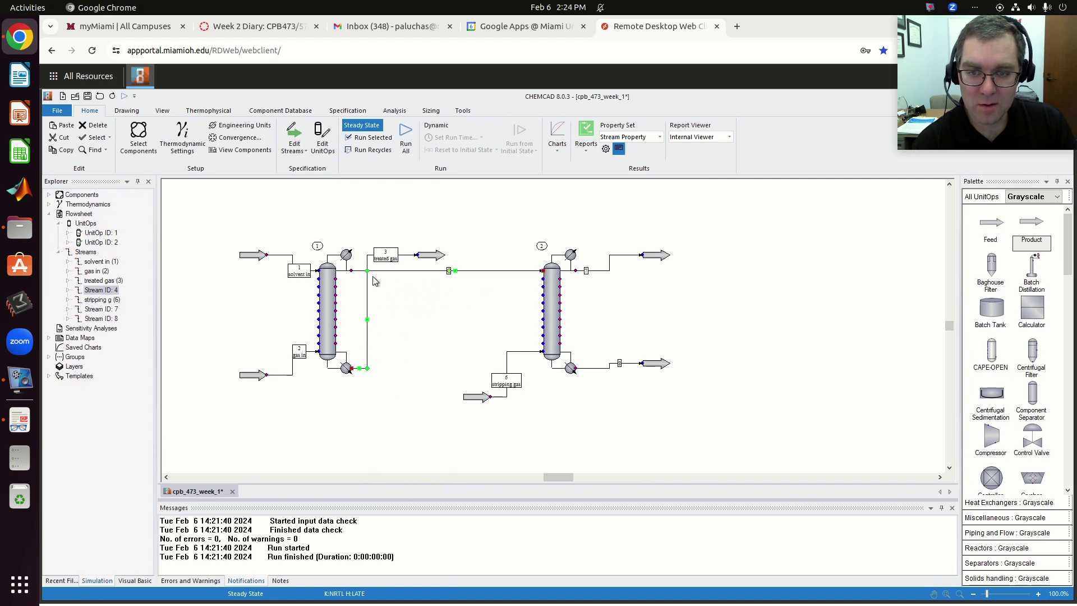
{"action": "left_click_drag", "start_coordinate": [368, 271], "coordinate": [418, 302]}
{"action": "left_click", "coordinate": [476, 326]}
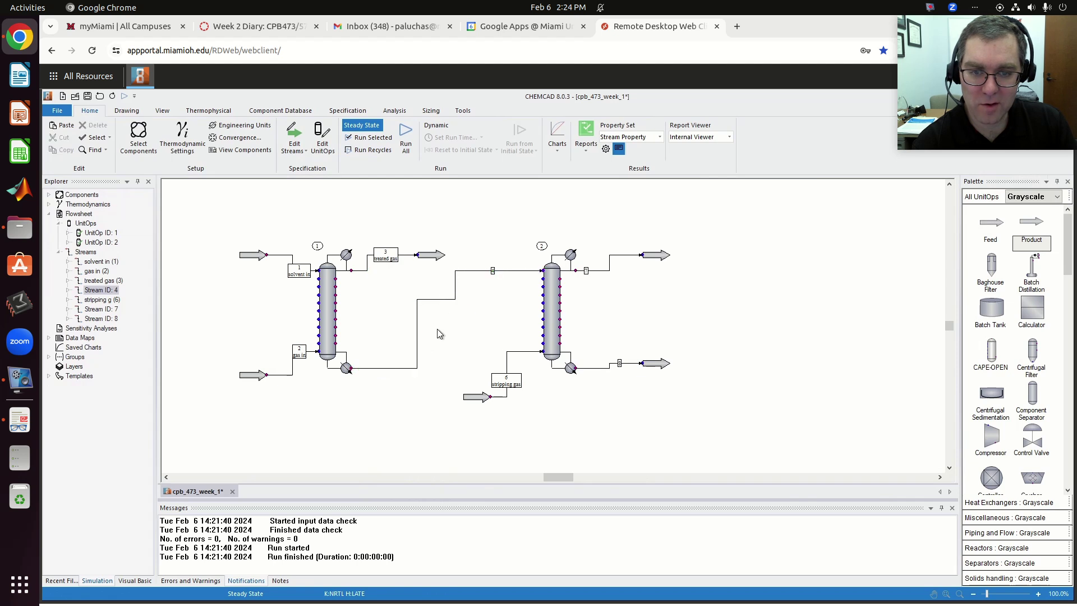
{"action": "double_click", "coordinate": [386, 369]}
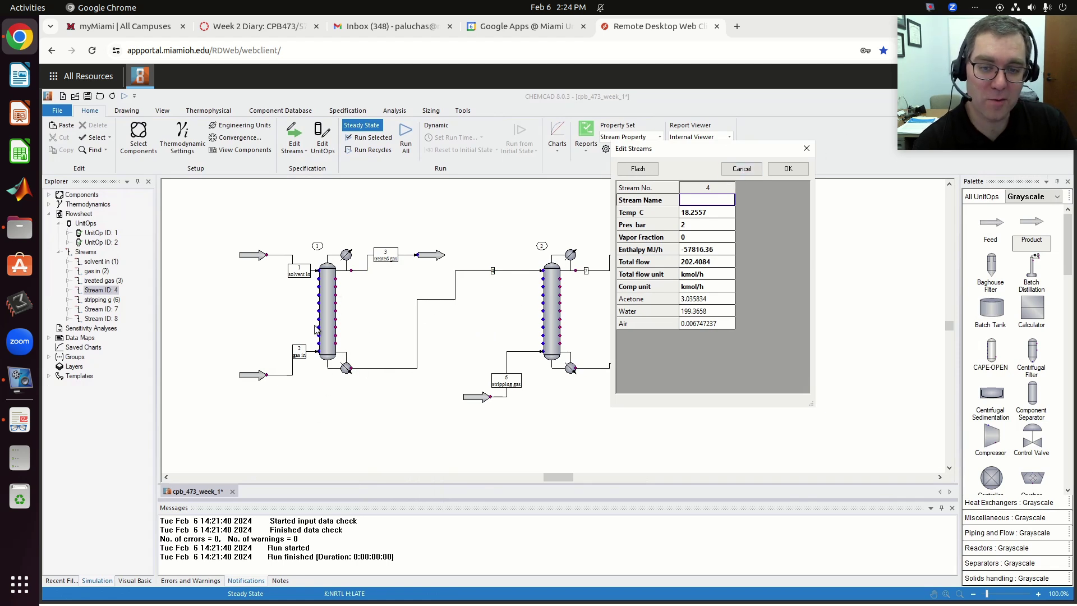
{"action": "left_click", "coordinate": [729, 169]}
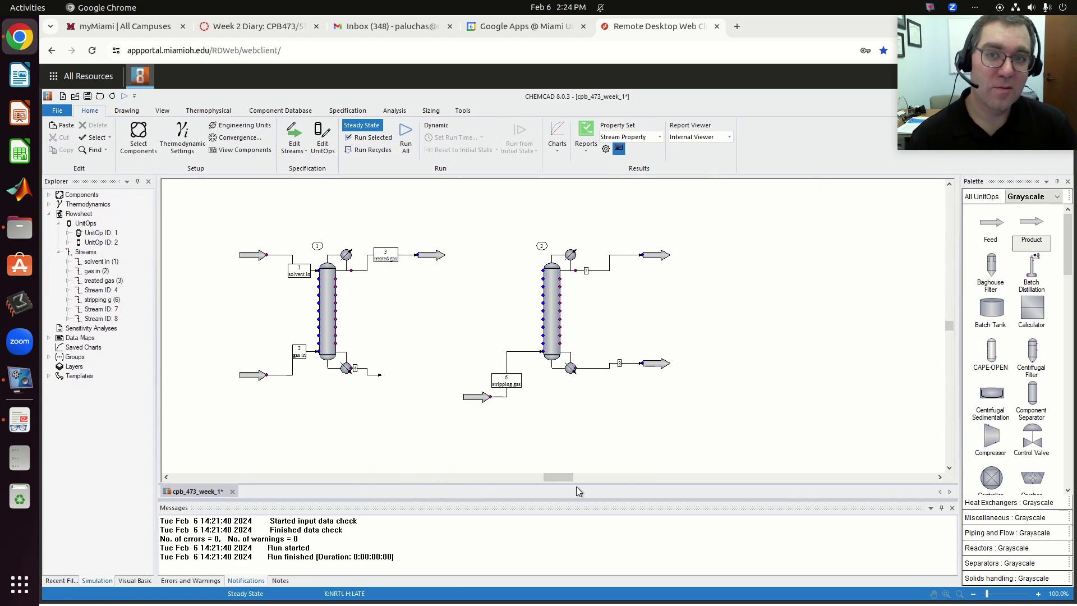
- Check the stripper feed's required temperature and pressure in the assignment PDF, return to CHEMCAD, and review the absorber's liquid outlet stream data
{"action": "key", "text": "alt+Tab"}
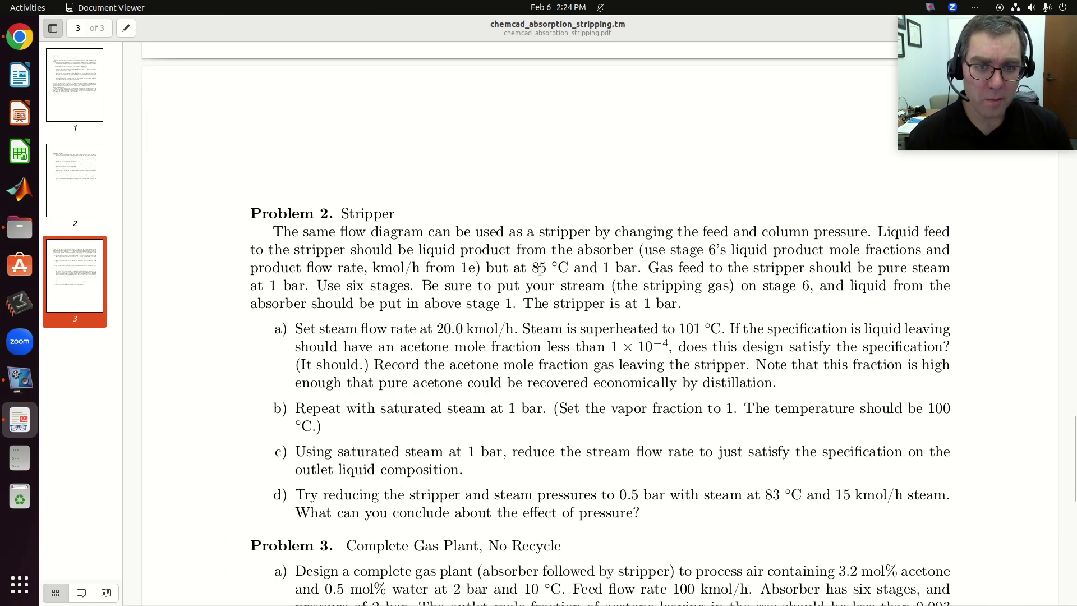
{"action": "left_click_drag", "start_coordinate": [534, 266], "coordinate": [637, 262]}
{"action": "left_click", "coordinate": [633, 268]}
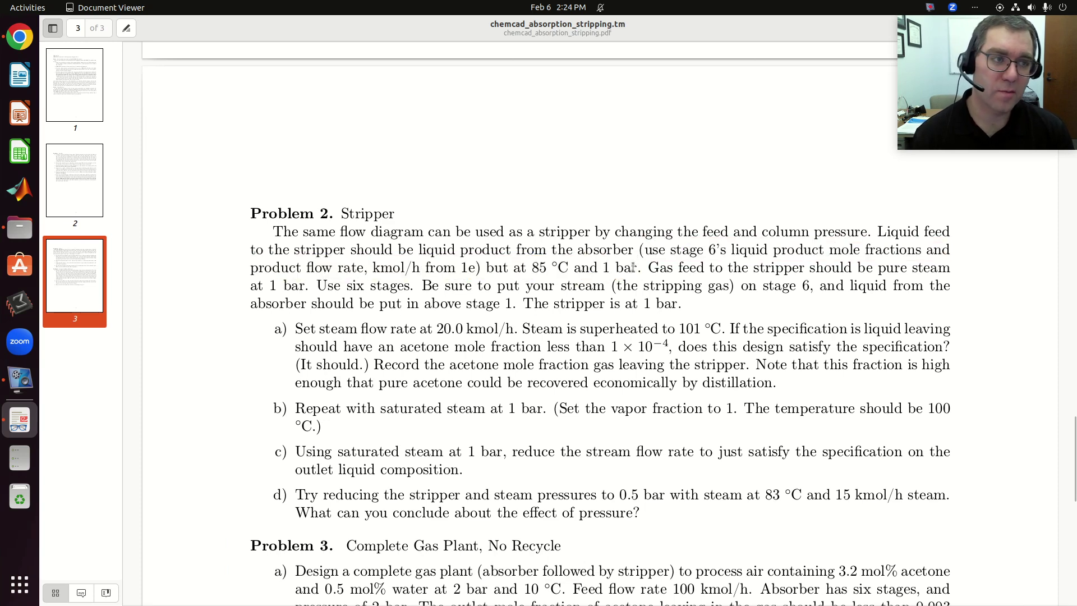
{"action": "key", "text": "alt+Tab"}
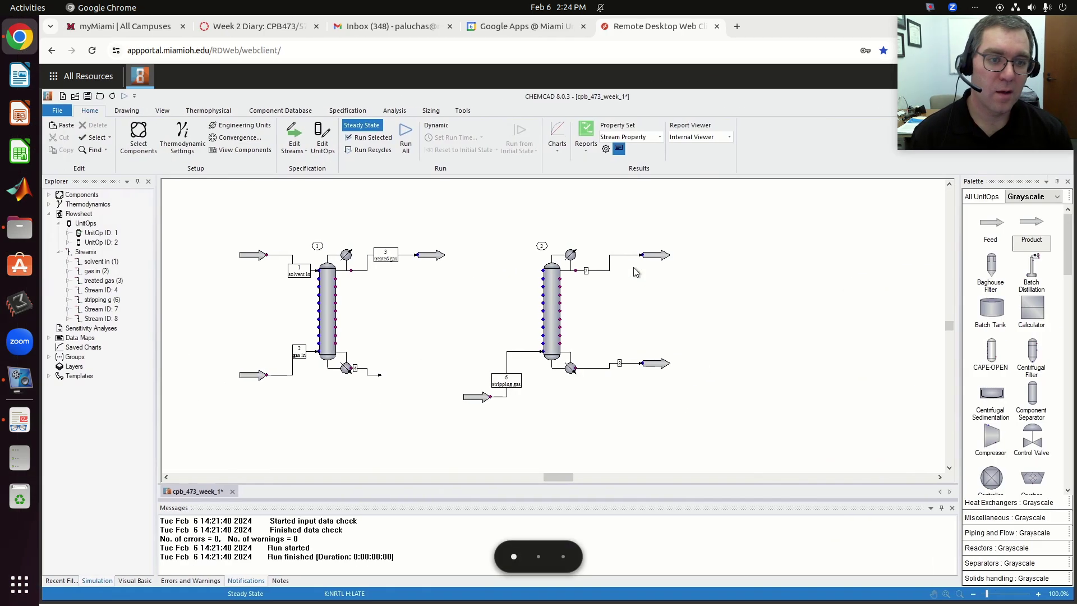
{"action": "left_click", "coordinate": [380, 377]}
{"action": "double_click", "coordinate": [381, 379]}
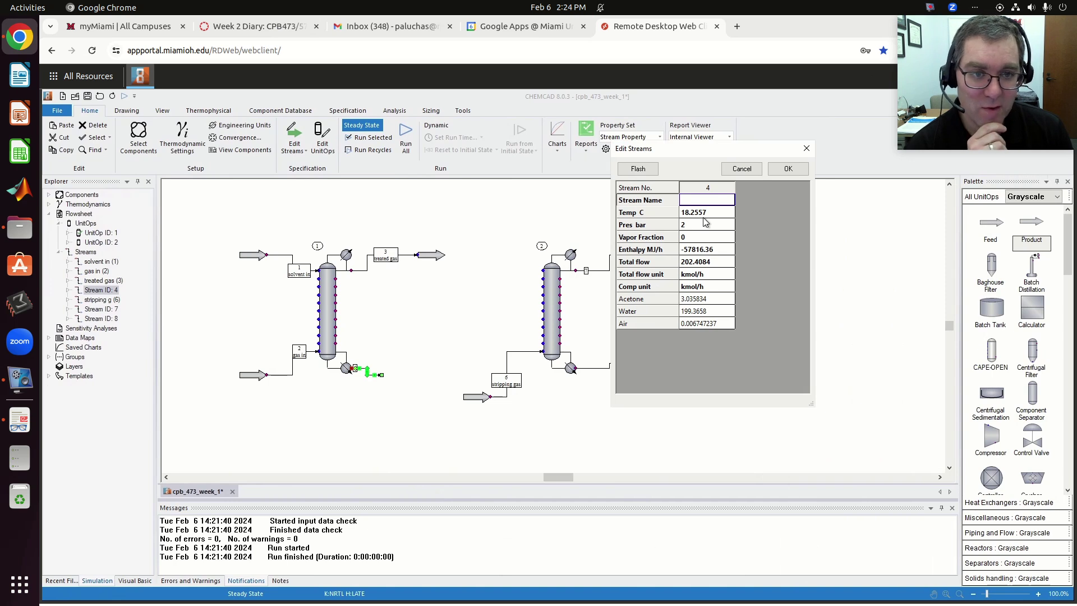
{"action": "left_click", "coordinate": [783, 171]}
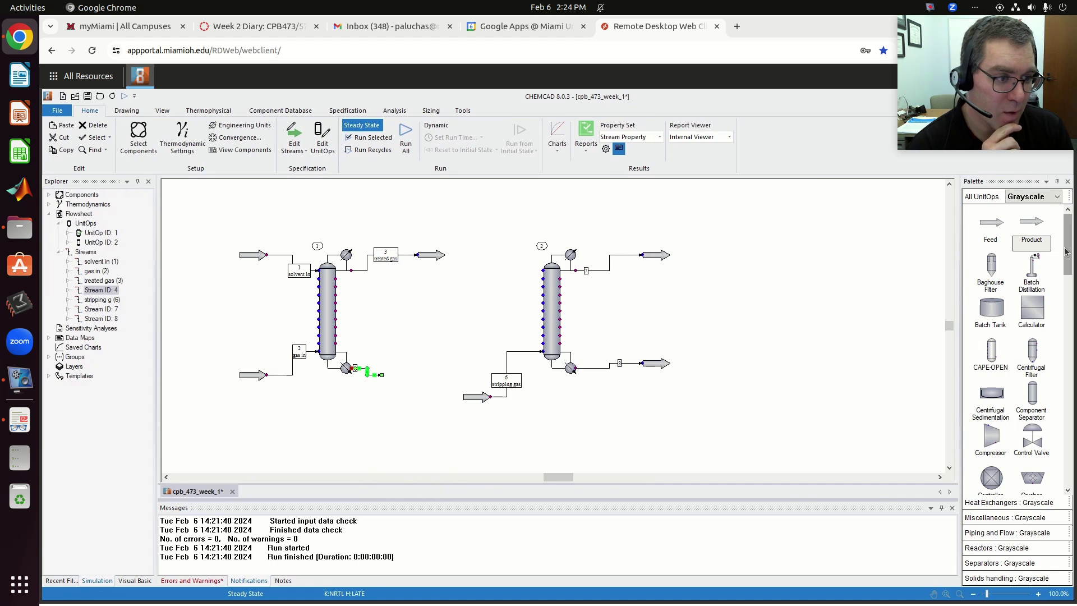
- Place a Heat Exchanger #1 unit on the flowsheet between the absorber and the stripper
{"action": "left_click_drag", "start_coordinate": [1065, 251], "coordinate": [1062, 352]}
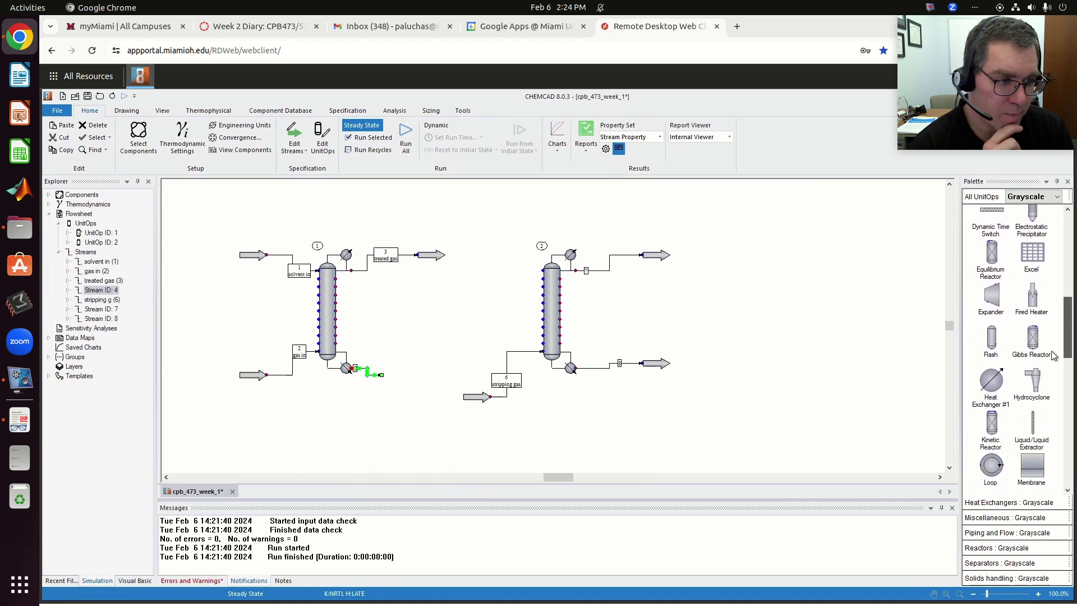
{"action": "left_click", "coordinate": [990, 380]}
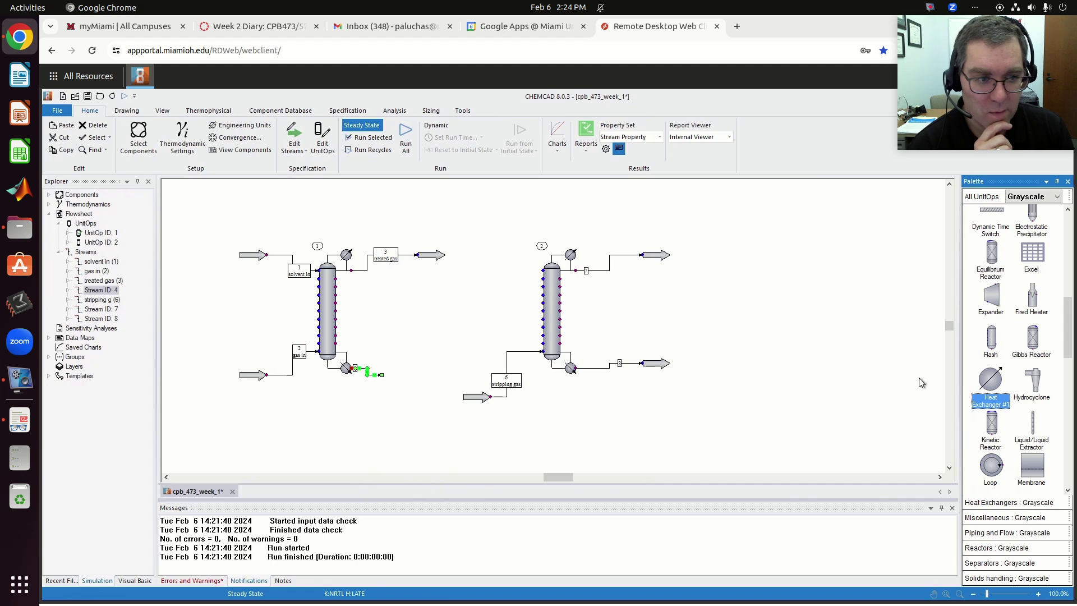
{"action": "left_click", "coordinate": [424, 333]}
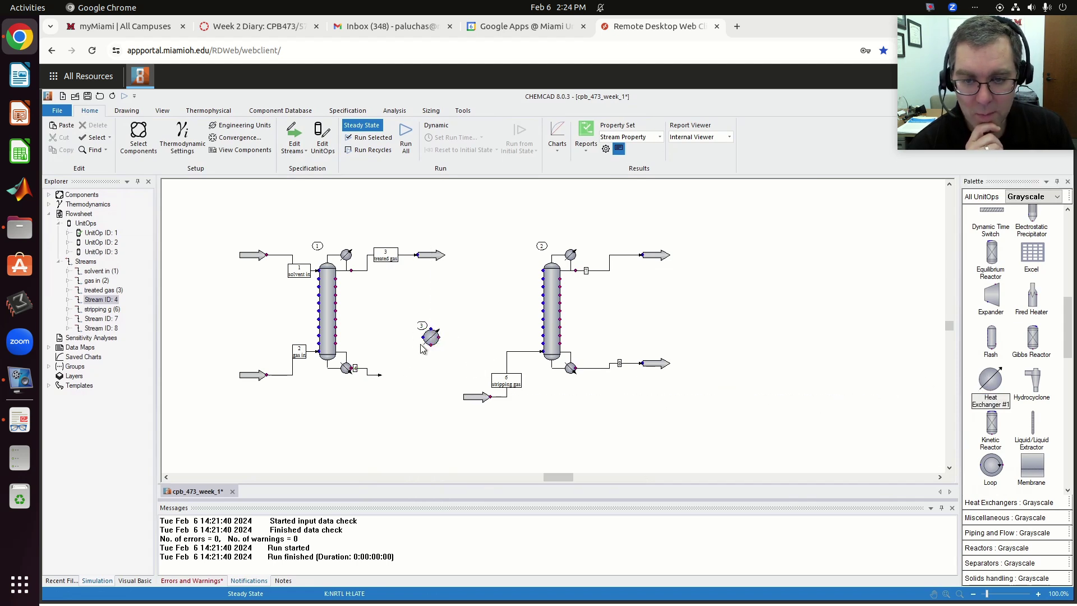
- Connect the absorber's liquid outlet stream to the heat exchanger inlet, and the exchanger outlet to the stripper's top feed inlet
{"action": "left_click", "coordinate": [381, 374]}
{"action": "left_click_drag", "start_coordinate": [406, 351], "coordinate": [418, 335]}
{"action": "left_click", "coordinate": [450, 296]}
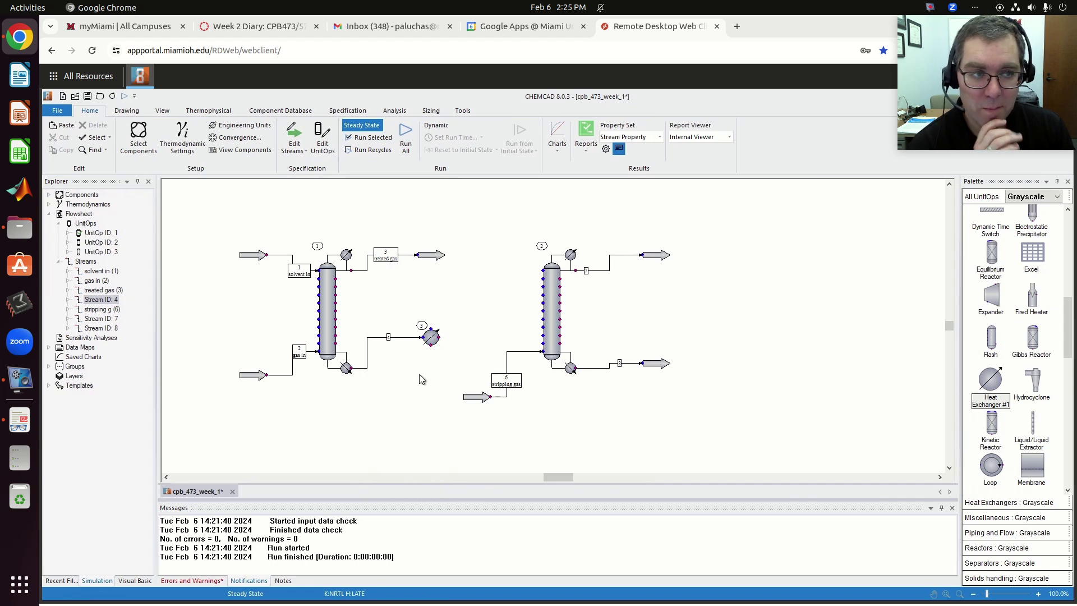
{"action": "left_click", "coordinate": [441, 341]}
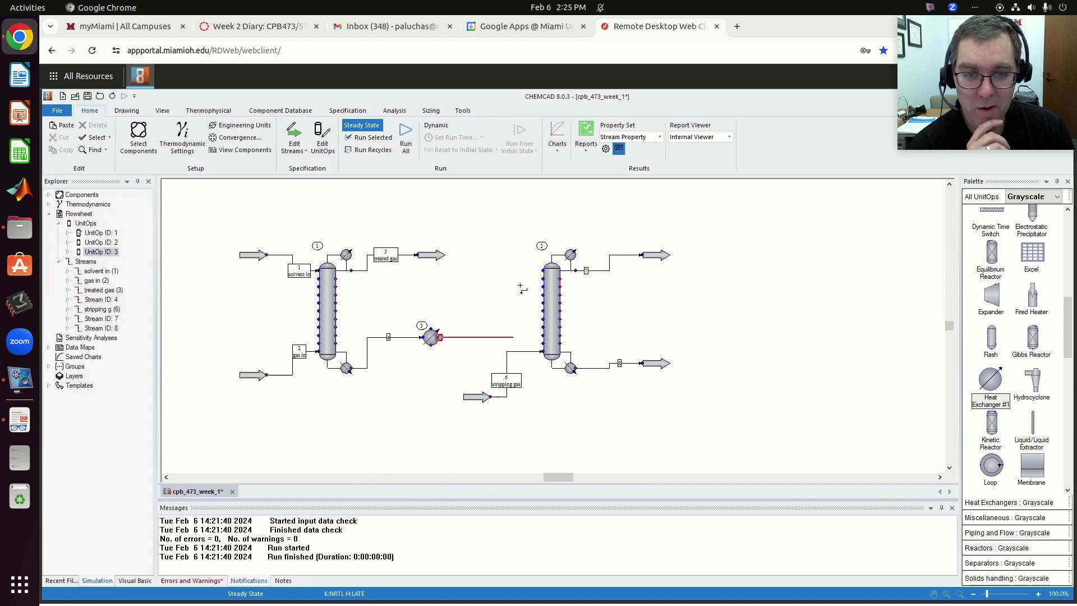
{"action": "left_click", "coordinate": [543, 270]}
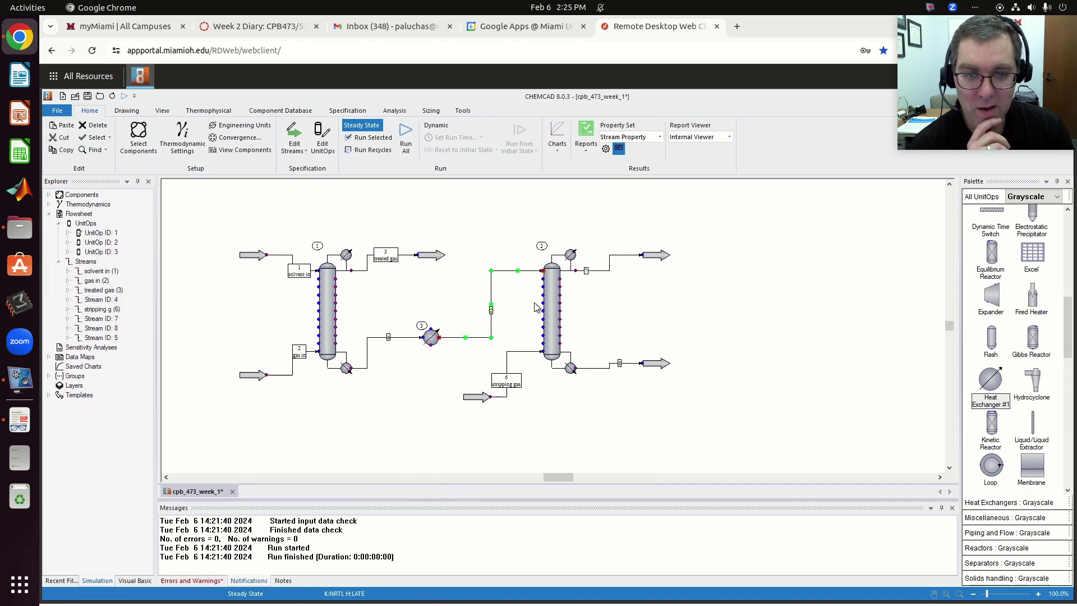
- Specify the heat exchanger with an outlet stream temperature of 85 °C and a pressure drop of 1 bar
{"action": "left_click", "coordinate": [431, 340]}
{"action": "double_click", "coordinate": [431, 340]}
{"action": "left_click_drag", "start_coordinate": [544, 221], "coordinate": [692, 171]}
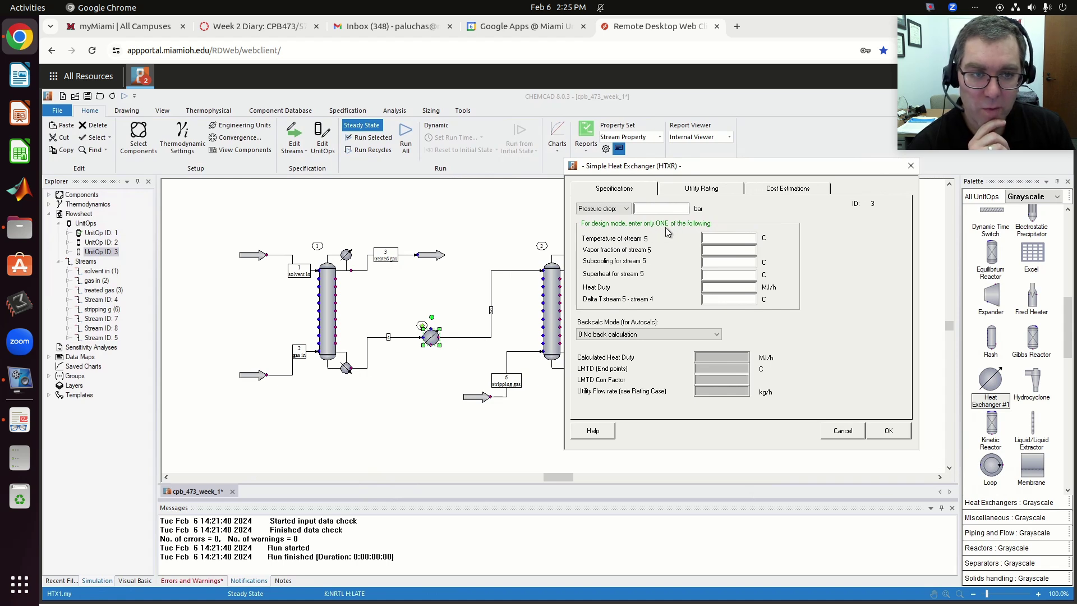
{"action": "left_click", "coordinate": [713, 240]}
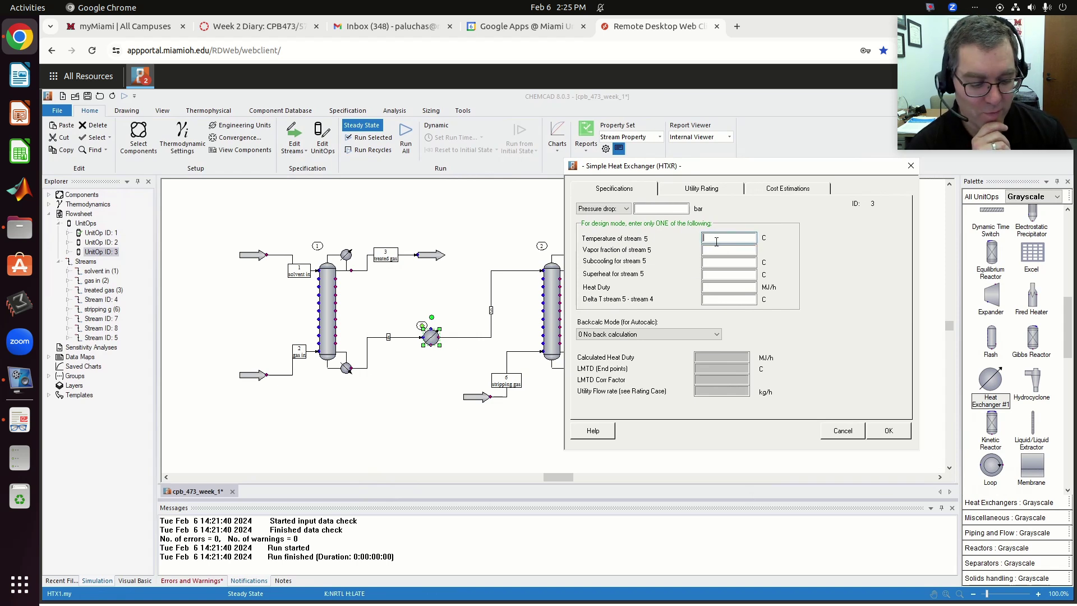
{"action": "type", "text": "85"}
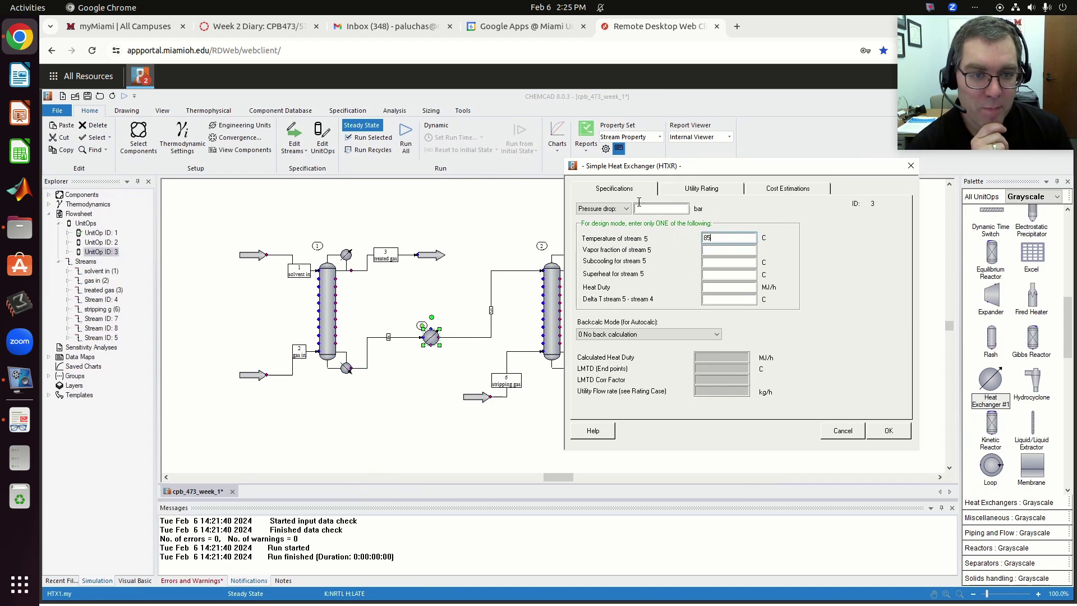
{"action": "left_click", "coordinate": [645, 210]}
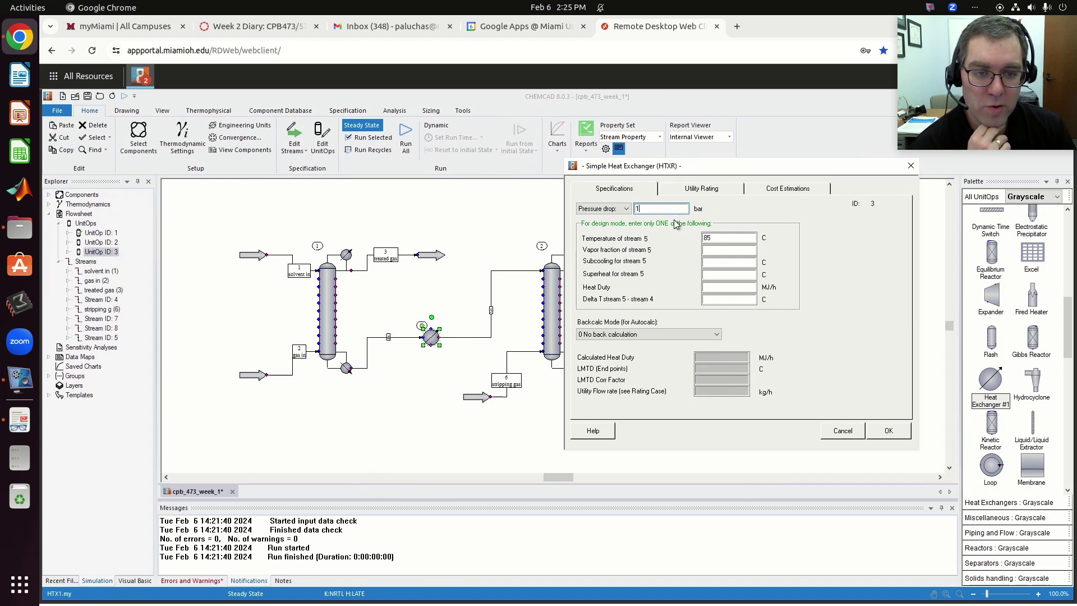
{"action": "left_click", "coordinate": [888, 431]}
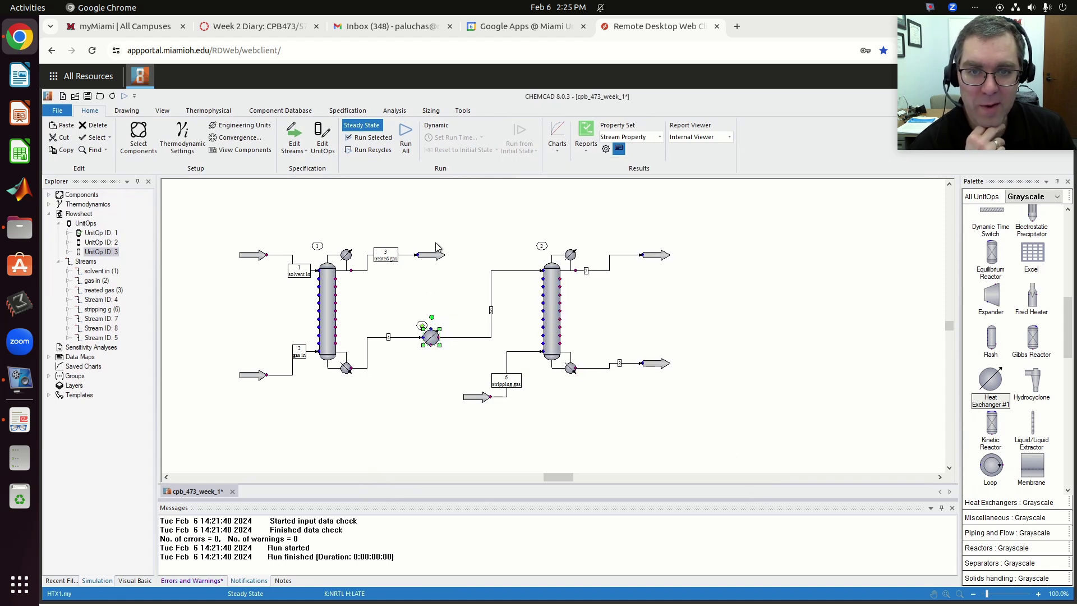
- Run the simulation for the heat exchanger only and review its outlet stream data
{"action": "left_click", "coordinate": [375, 141]}
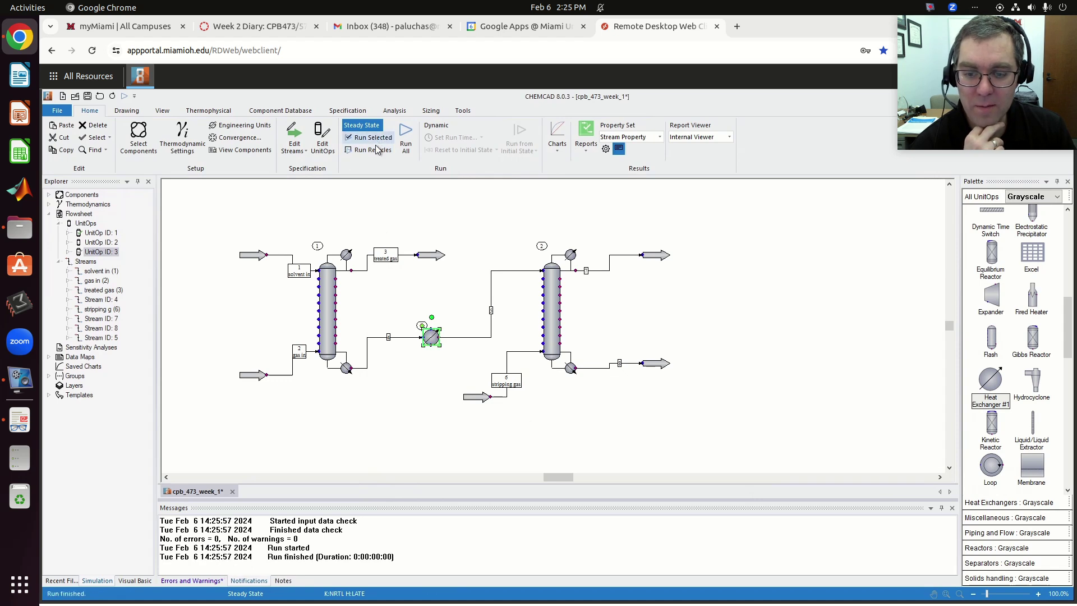
{"action": "double_click", "coordinate": [473, 336]}
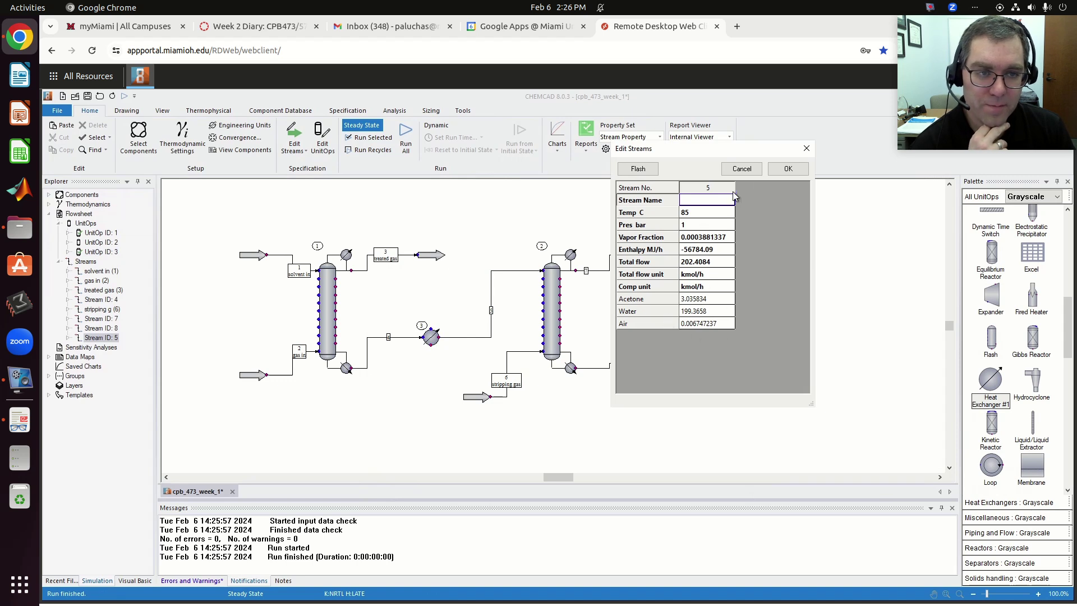
{"action": "left_click", "coordinate": [785, 169]}
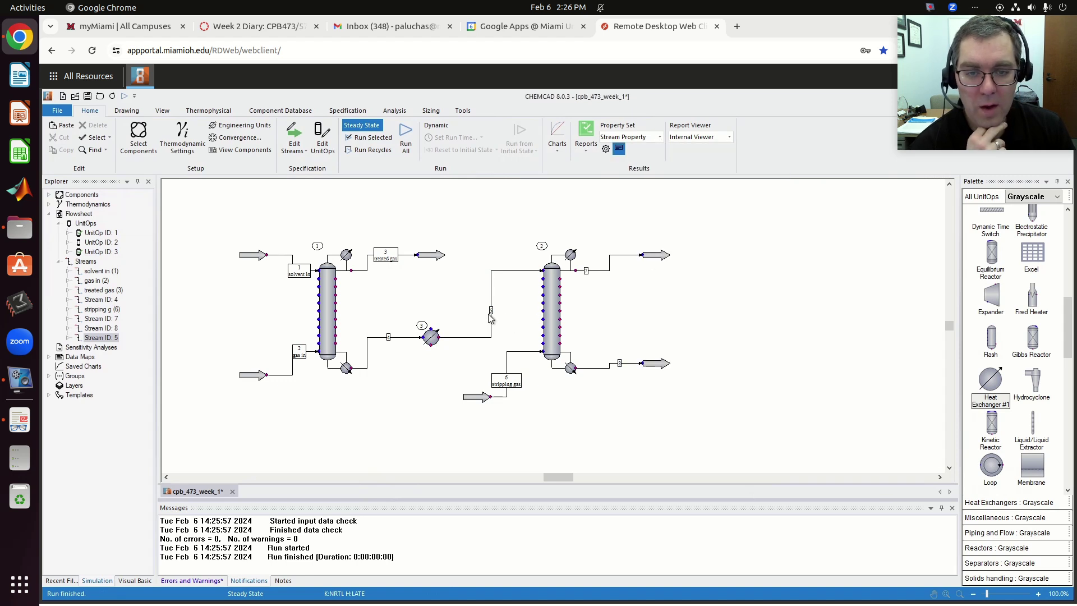
- Run the simulation for the stripper column only with the heated absorber liquid as its feed
{"action": "left_click", "coordinate": [546, 303]}
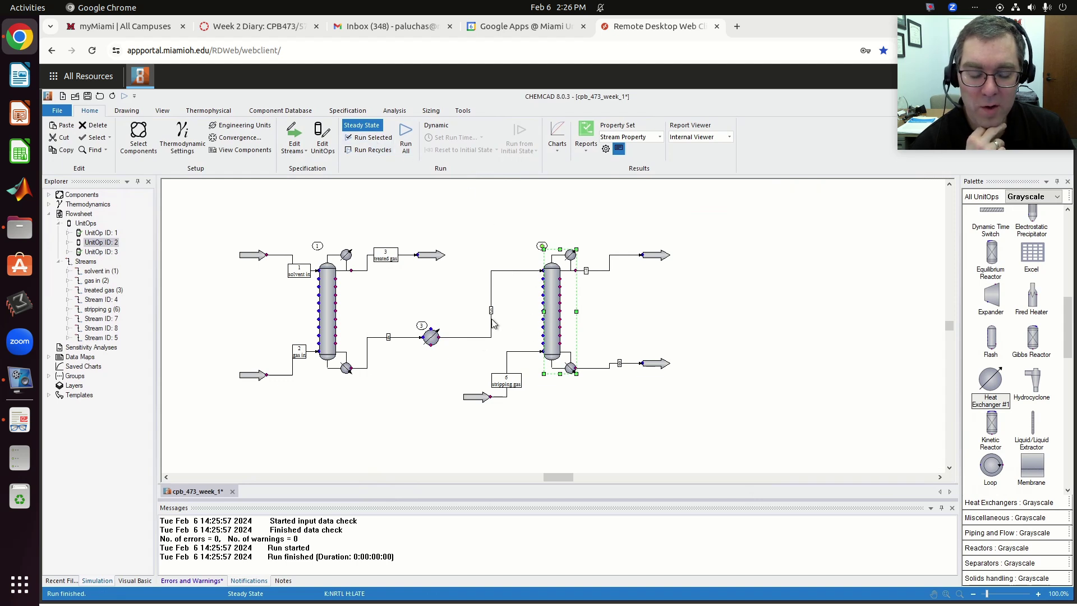
{"action": "left_click", "coordinate": [373, 139]}
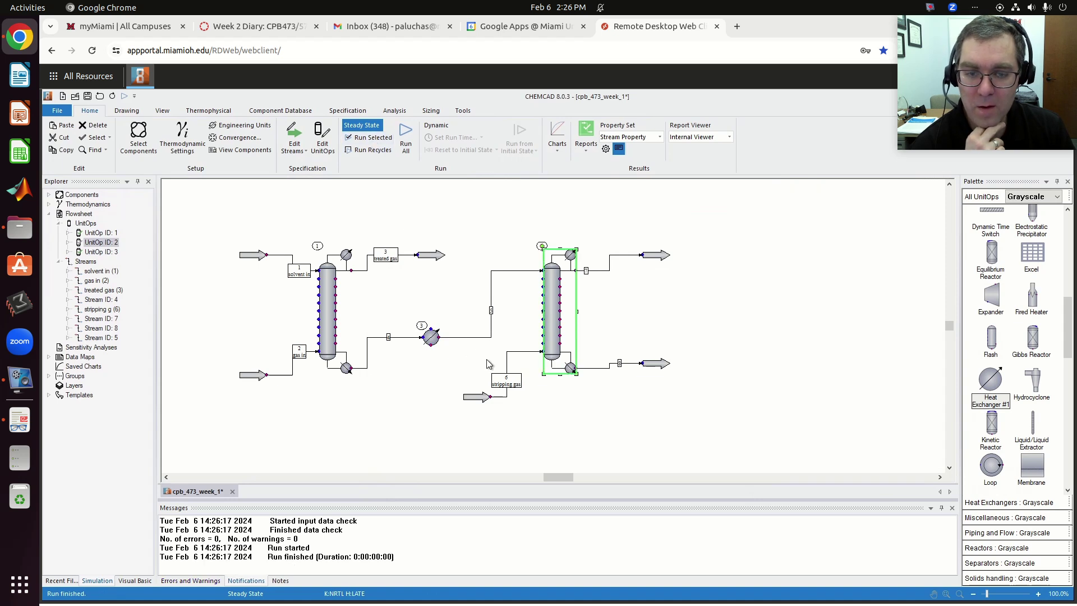
{"action": "left_click", "coordinate": [622, 324]}
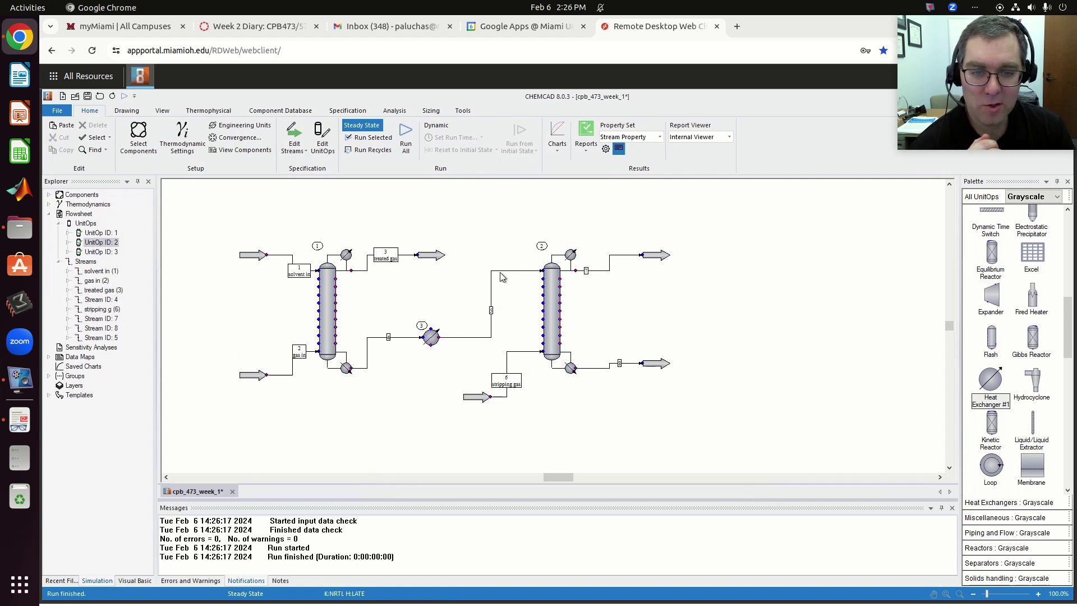
- Review the stripper's summary and liquid product stream data, and run the simulation for the whole flowsheet
{"action": "mouse_move", "coordinate": [553, 272]}
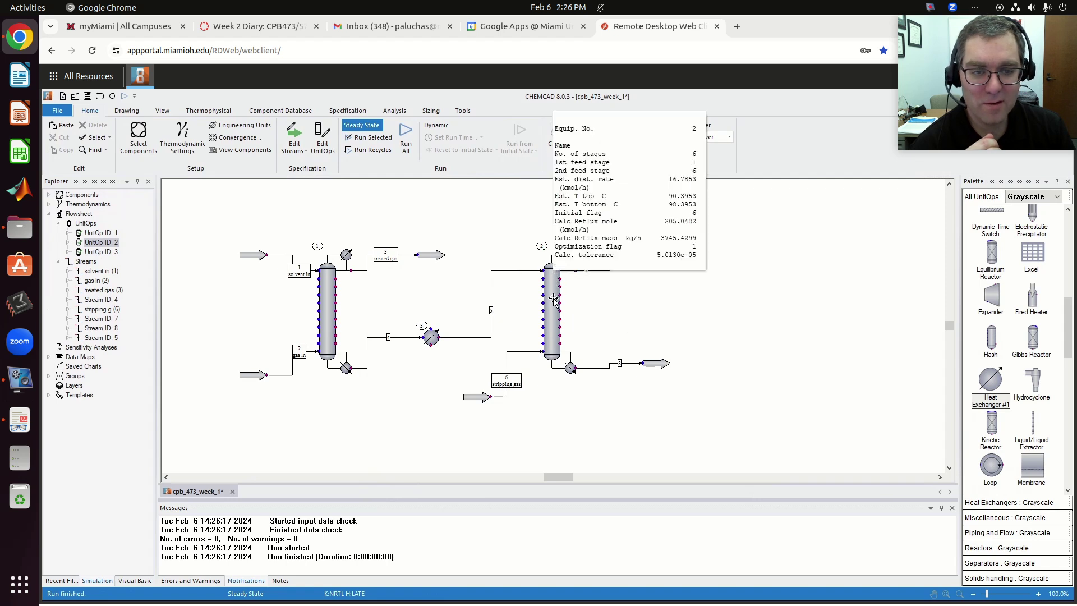
{"action": "double_click", "coordinate": [654, 364]}
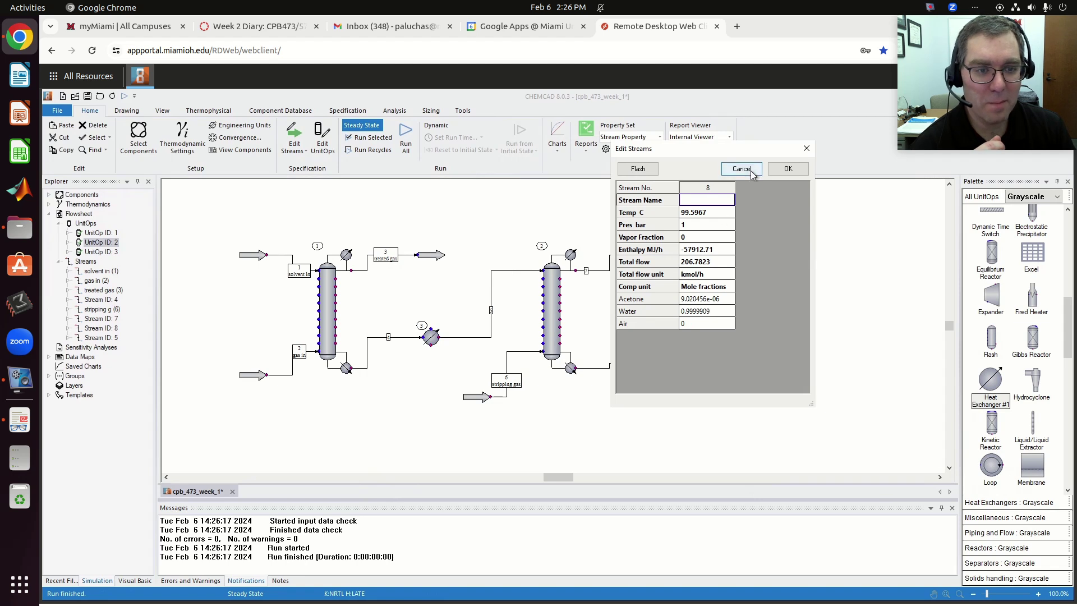
{"action": "left_click", "coordinate": [791, 169]}
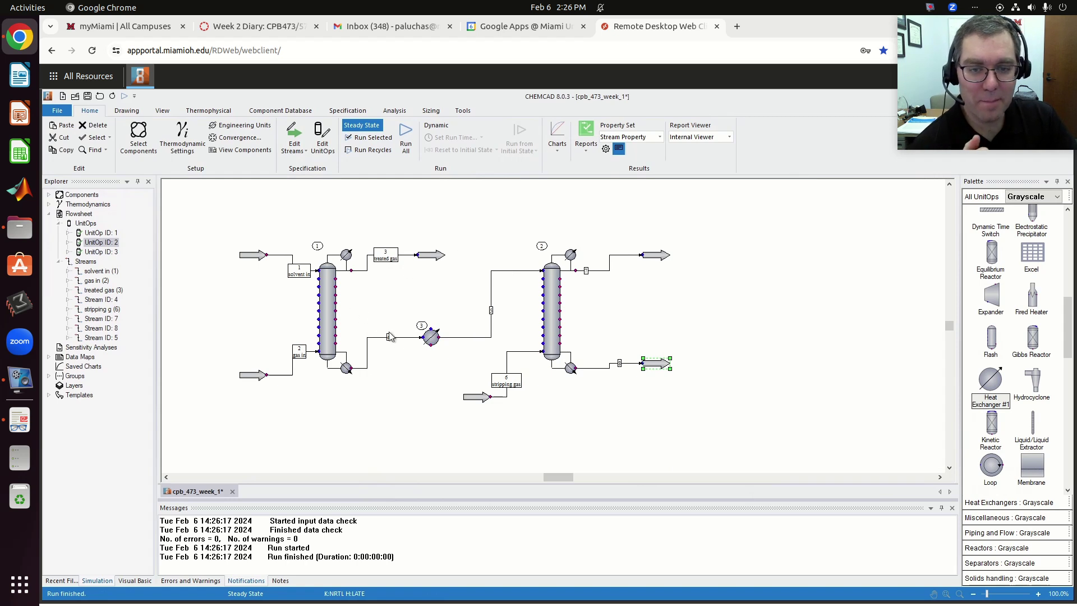
{"action": "left_click", "coordinate": [407, 133]}
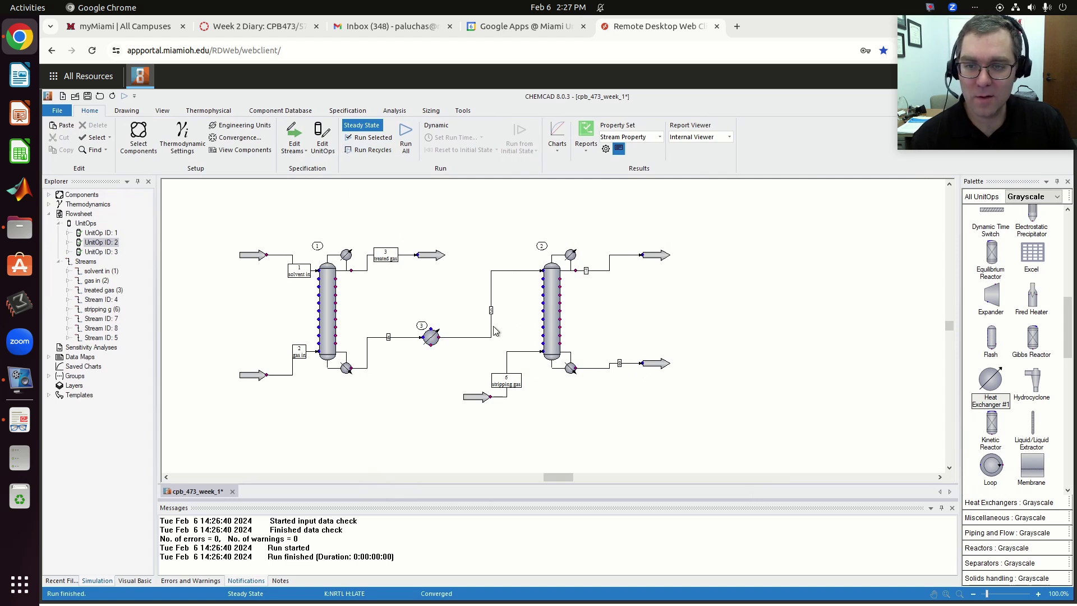
- Compare the stripper's liquid product stream data with the absorber's solvent feed stream
{"action": "double_click", "coordinate": [657, 367]}
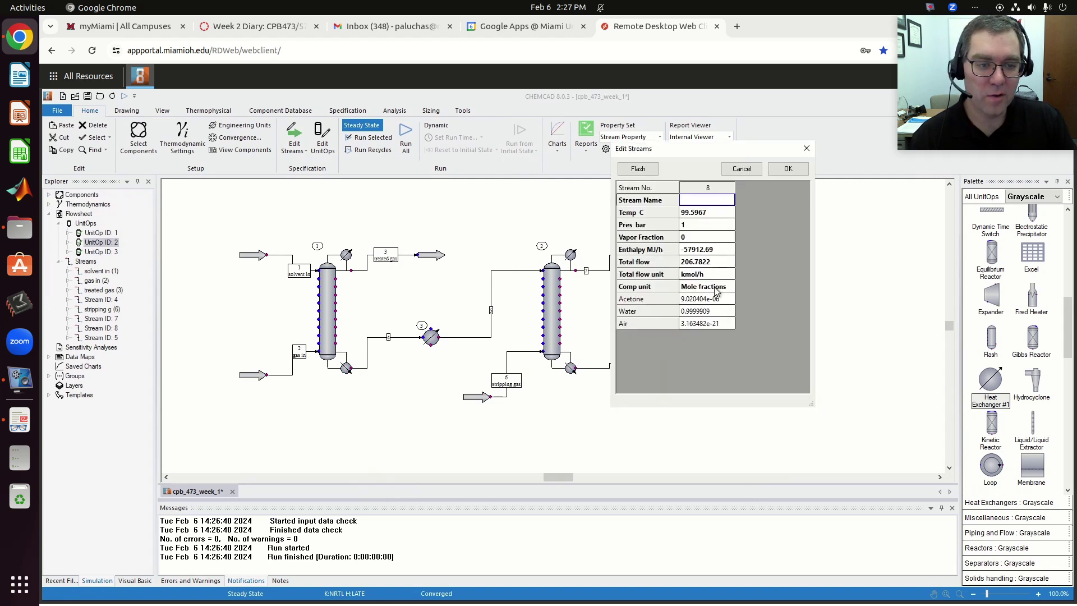
{"action": "left_click", "coordinate": [789, 169]}
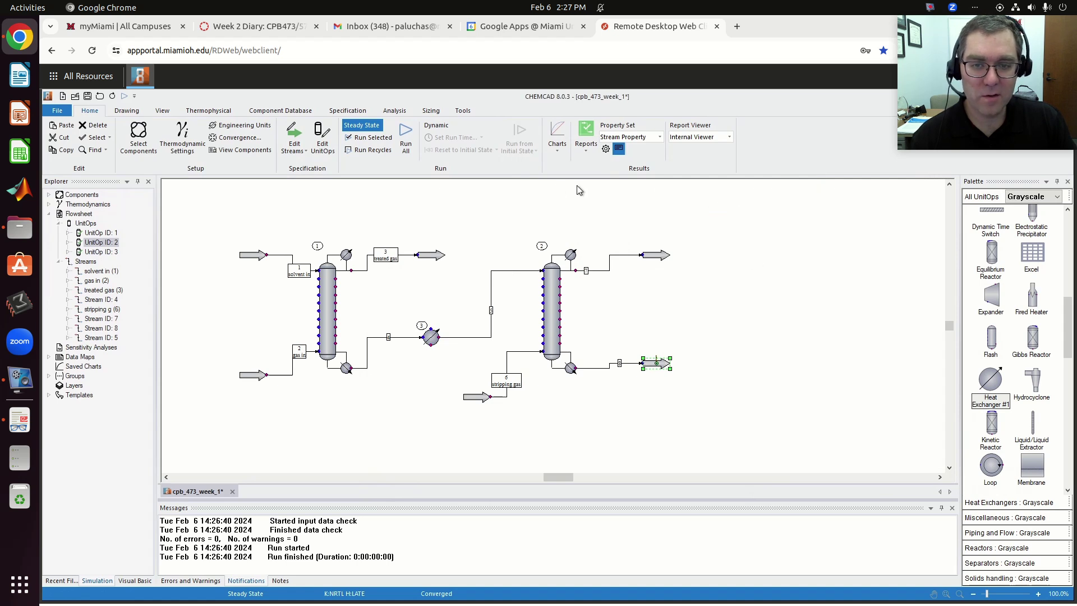
{"action": "double_click", "coordinate": [255, 255]}
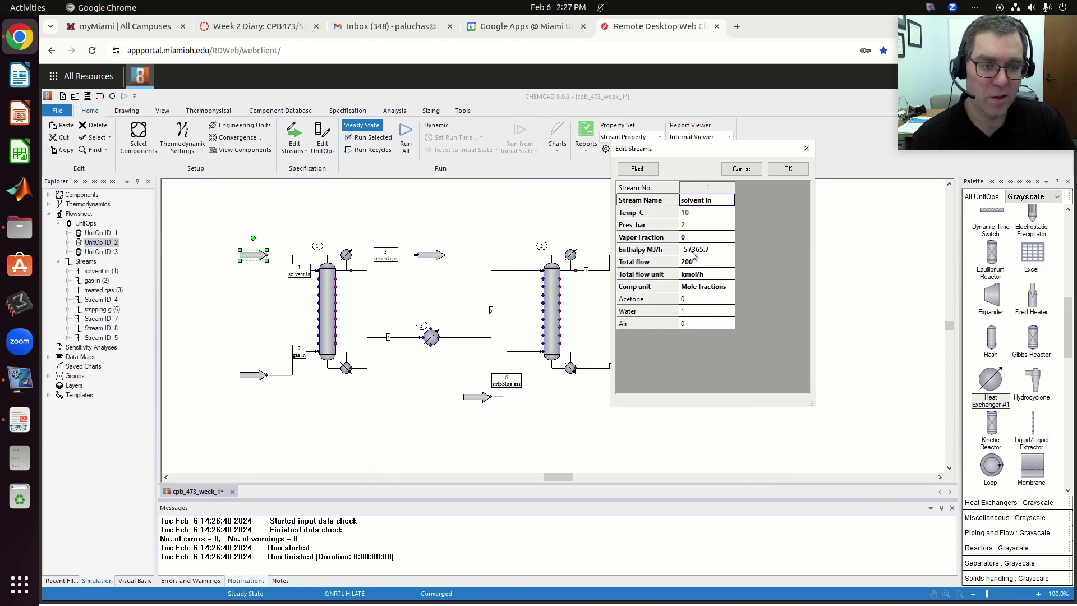
{"action": "left_click", "coordinate": [786, 168]}
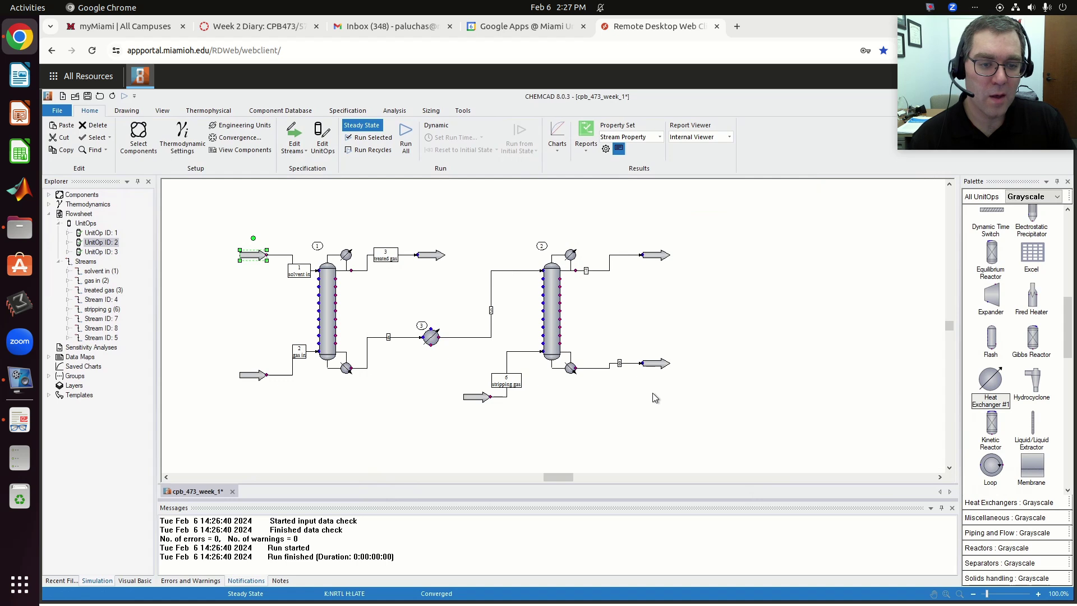
{"action": "double_click", "coordinate": [651, 365]}
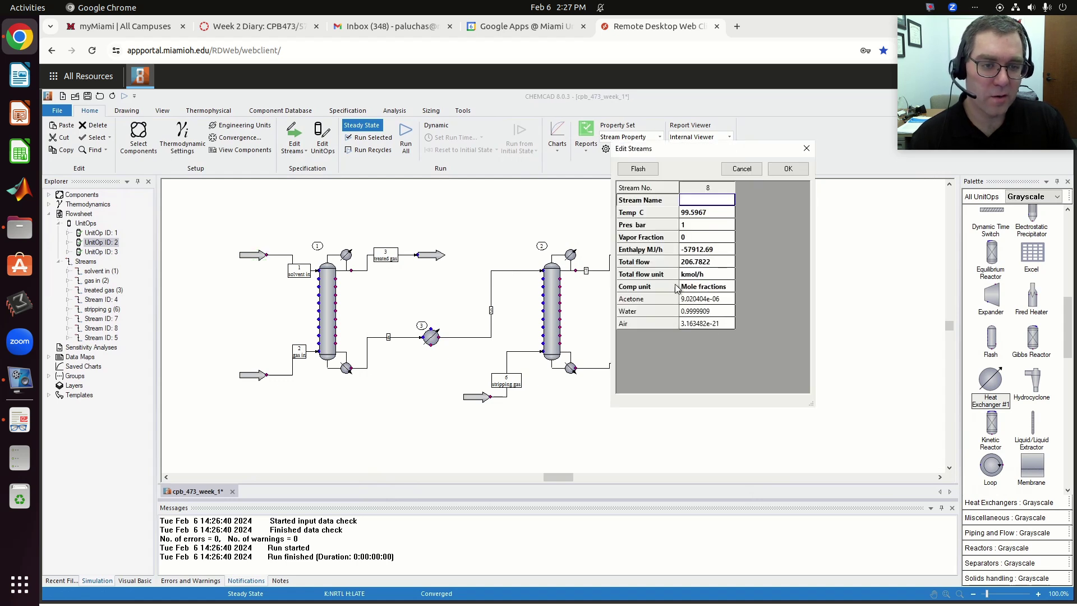
{"action": "left_click", "coordinate": [786, 170]}
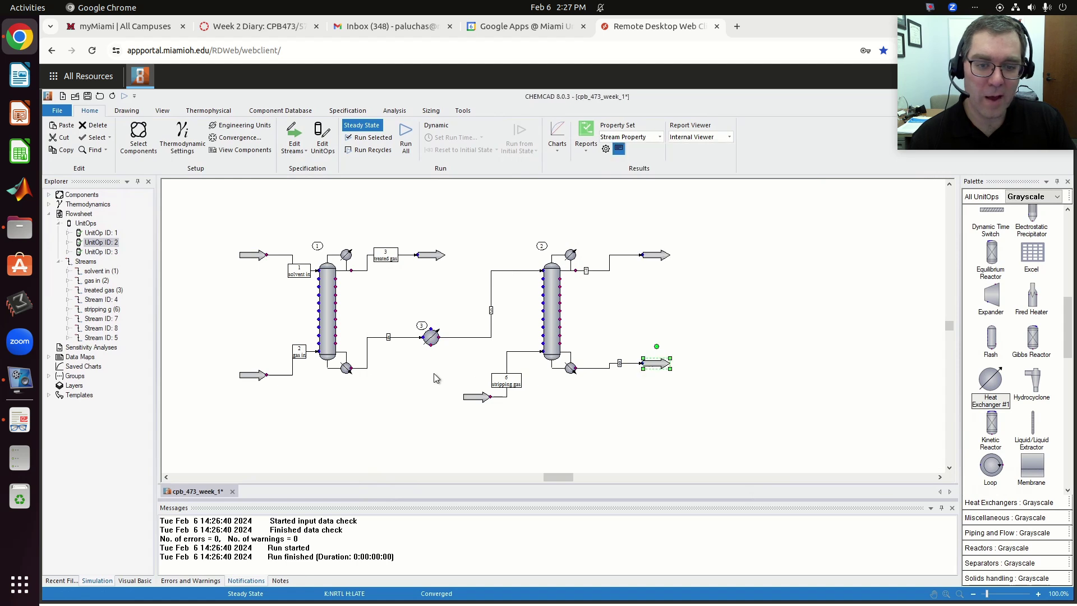
- Review the stream data of the stripping gas and of the heated liquid feed entering the stripper
{"action": "left_click", "coordinate": [483, 400]}
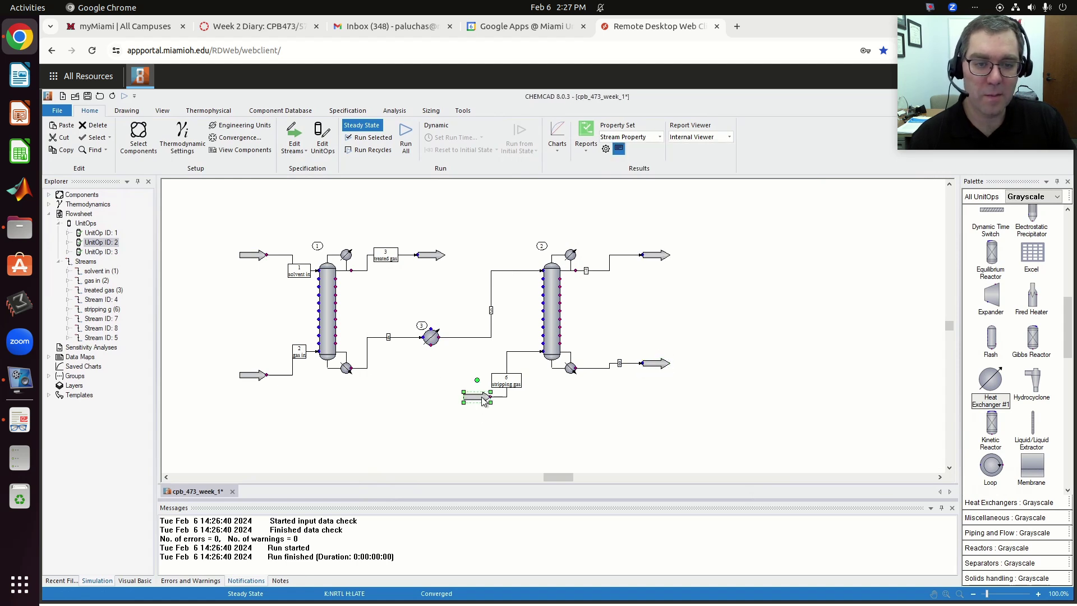
{"action": "double_click", "coordinate": [483, 399]}
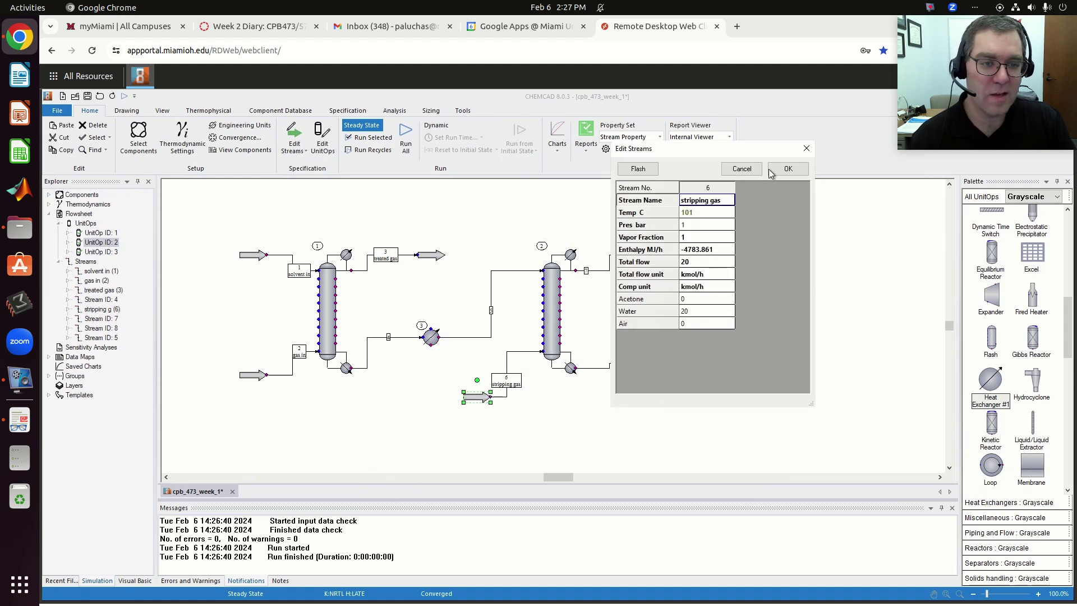
{"action": "left_click", "coordinate": [788, 168]}
{"action": "left_click", "coordinate": [520, 271]}
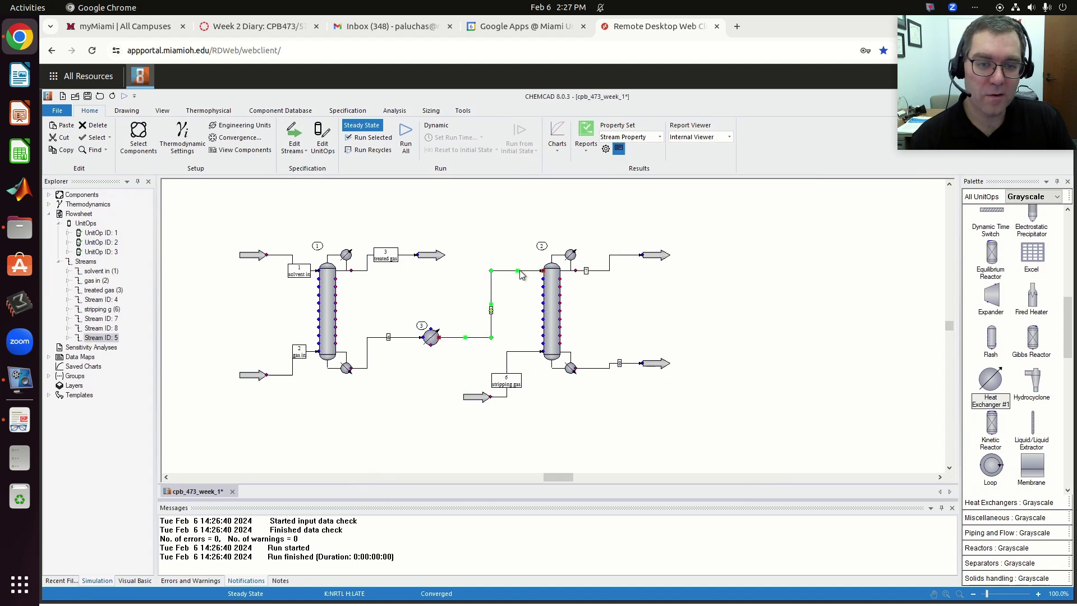
{"action": "double_click", "coordinate": [520, 272]}
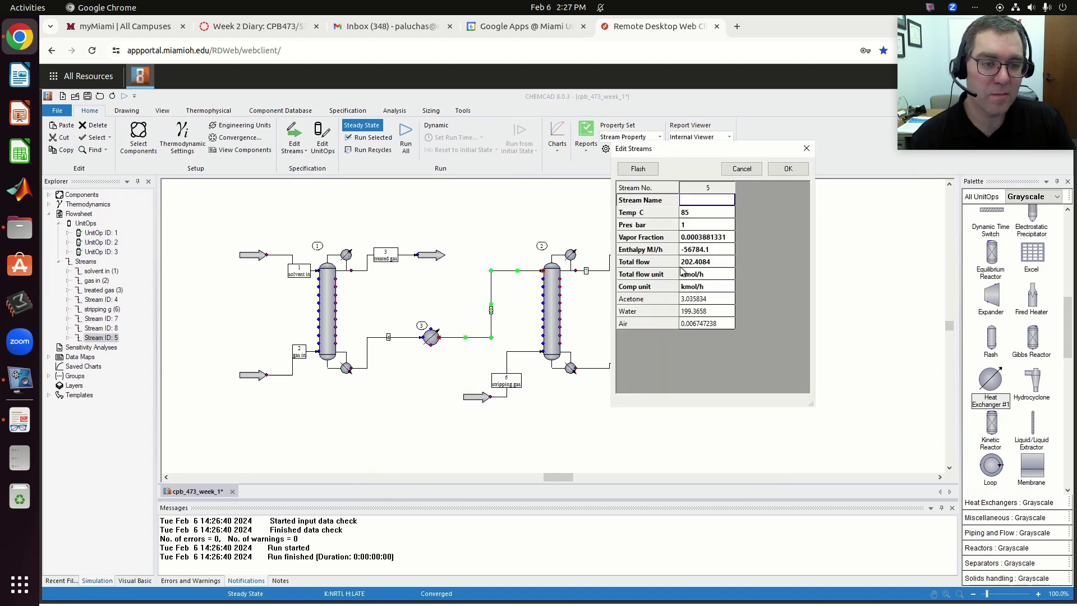
{"action": "left_click", "coordinate": [788, 168]}
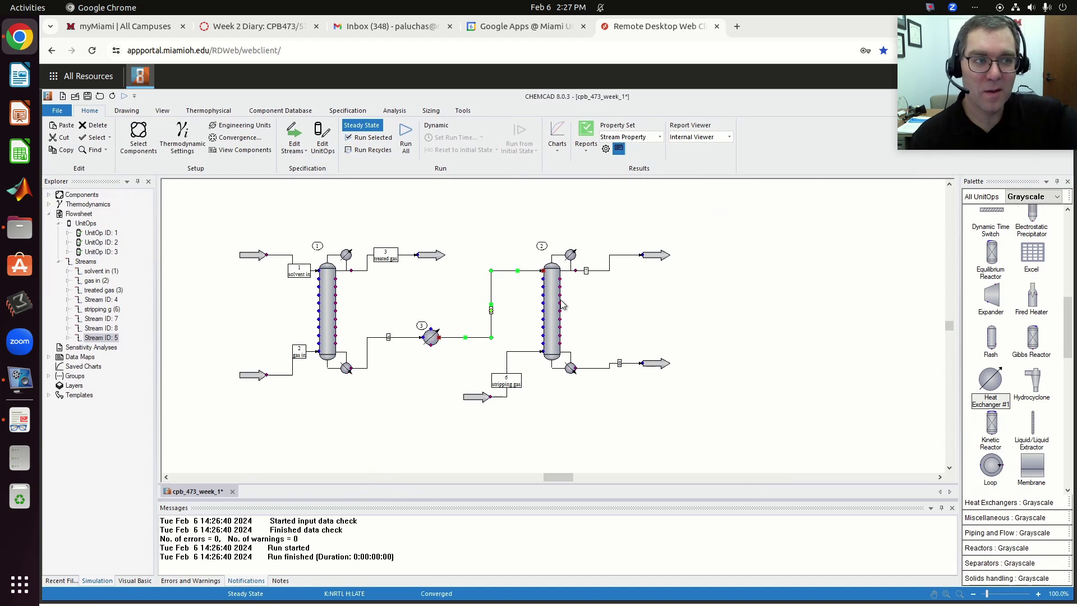
- Compare the component flows of the stripper's overhead vapor product with those of the stripping gas feed
{"action": "double_click", "coordinate": [655, 255]}
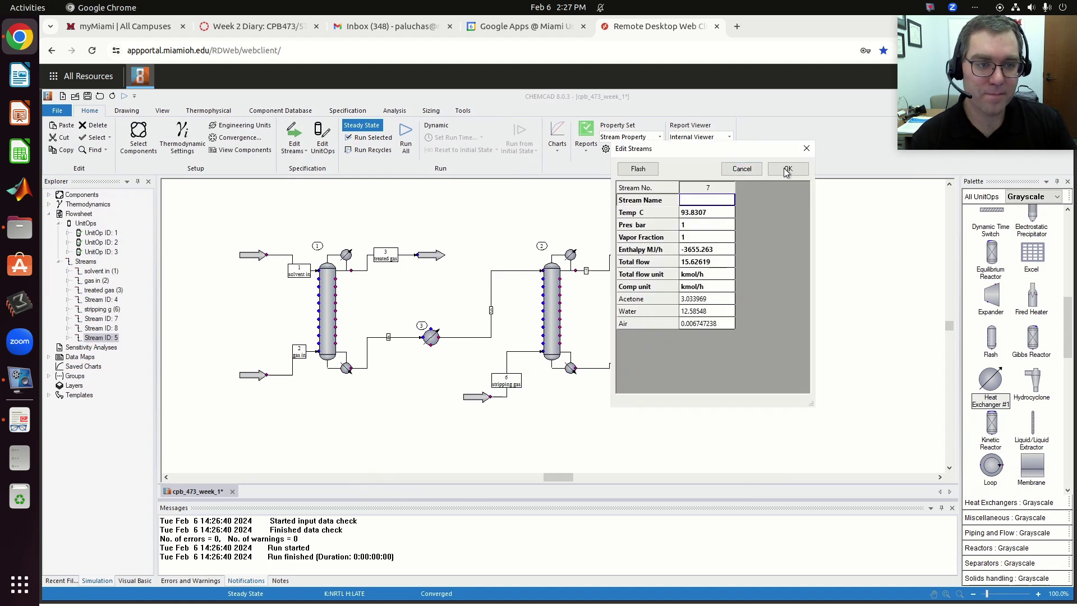
{"action": "left_click", "coordinate": [736, 169]}
{"action": "double_click", "coordinate": [475, 397]}
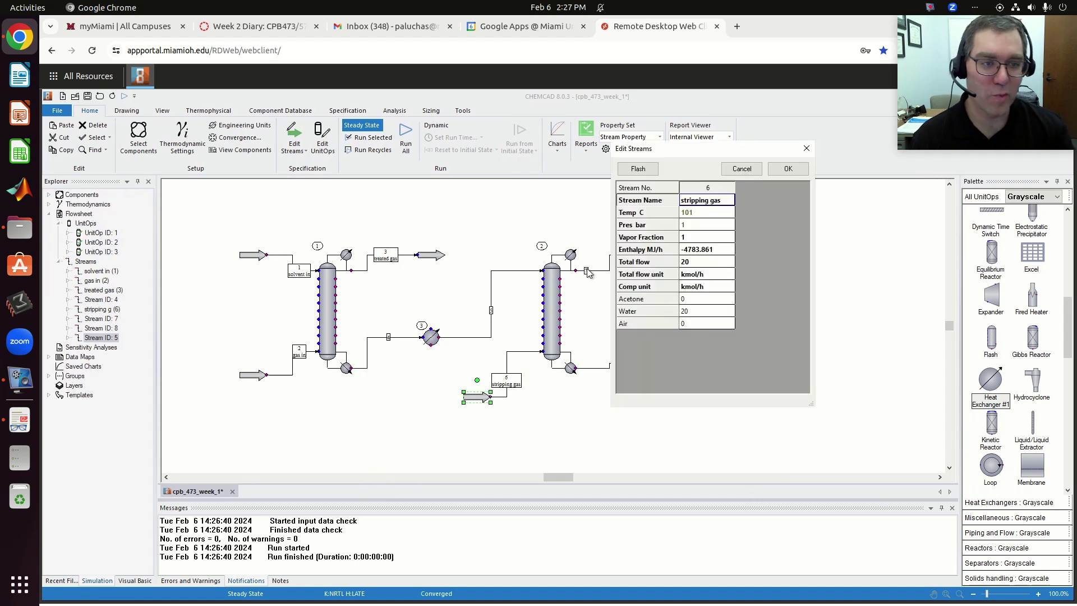
{"action": "left_click", "coordinate": [788, 169]}
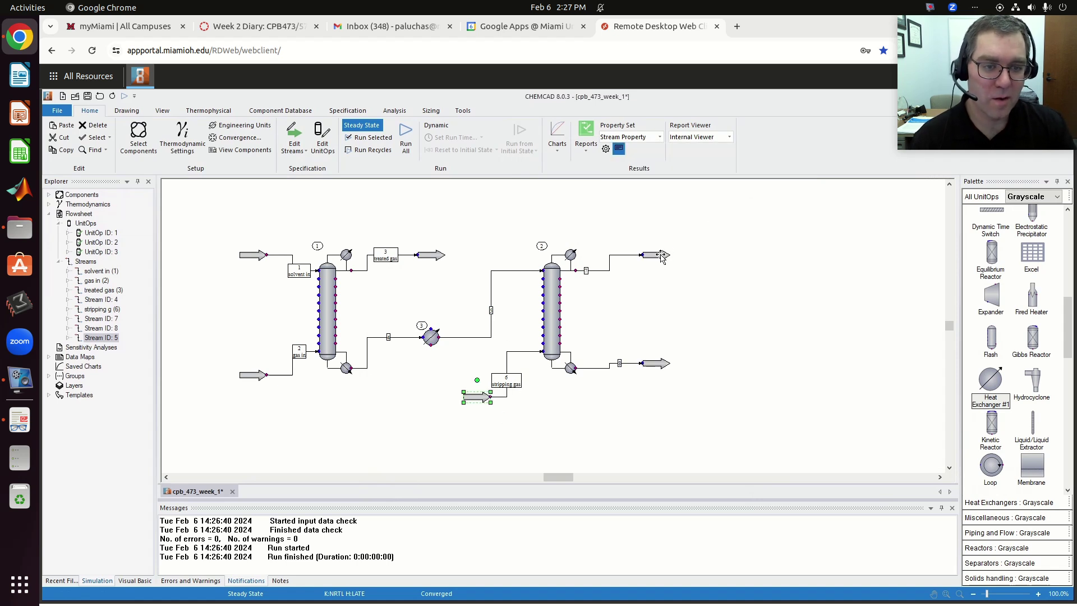
- Set the composition unit of the stripper's overhead vapor product to Mole % and review its composition
{"action": "double_click", "coordinate": [660, 257]}
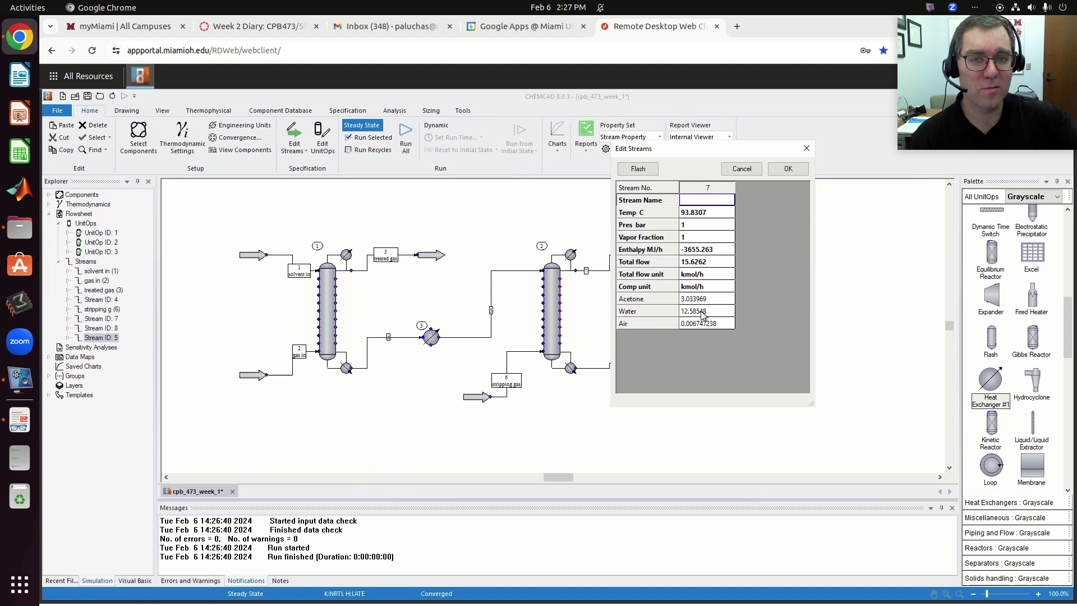
{"action": "left_click", "coordinate": [705, 287]}
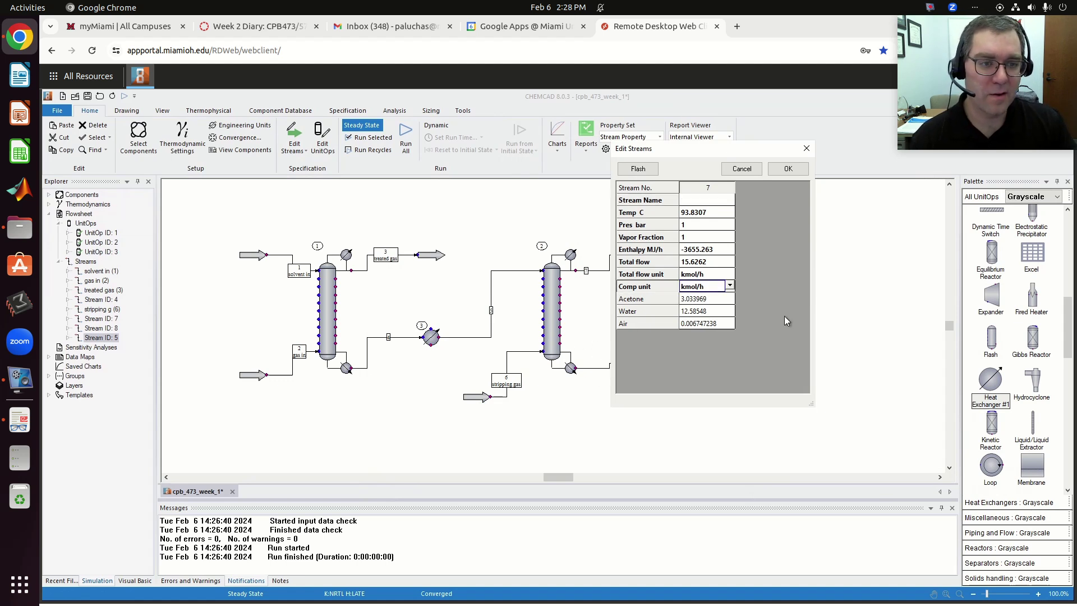
{"action": "left_click", "coordinate": [729, 286]}
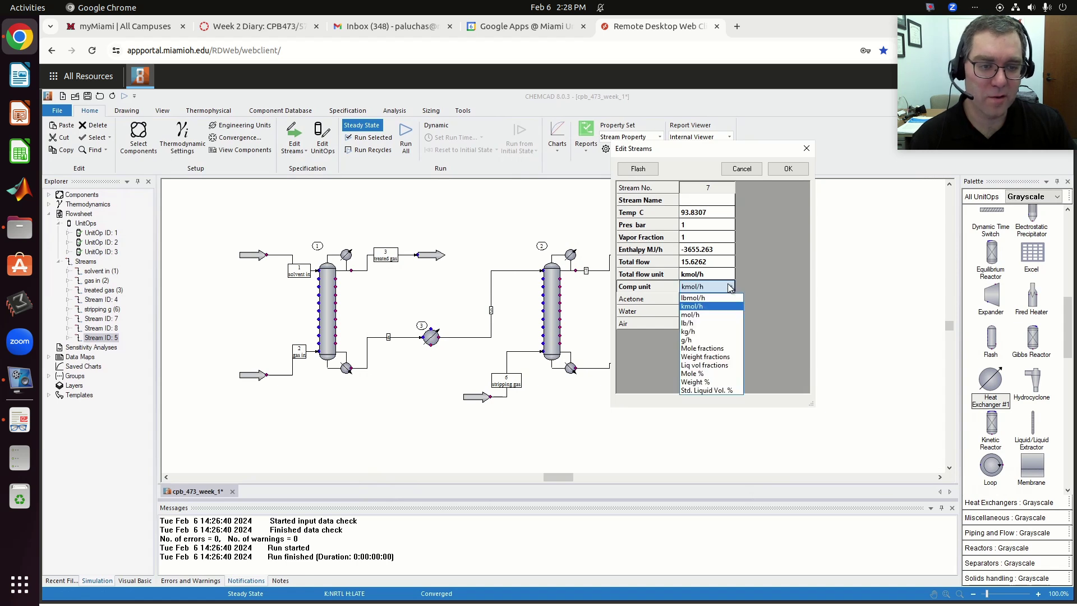
{"action": "left_click", "coordinate": [709, 373]}
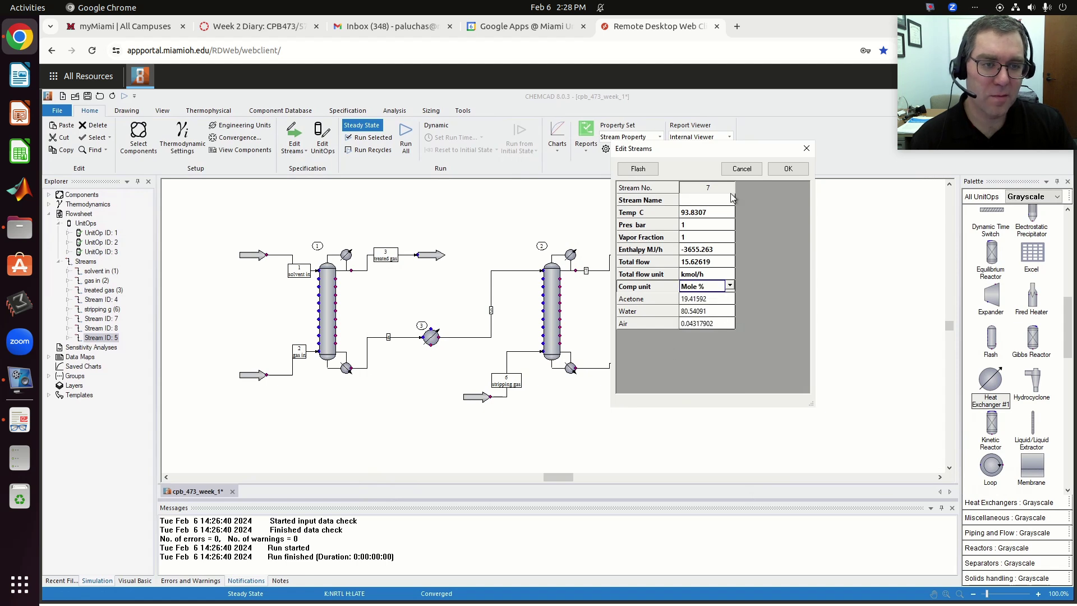
{"action": "left_click_drag", "start_coordinate": [735, 150], "coordinate": [844, 130]}
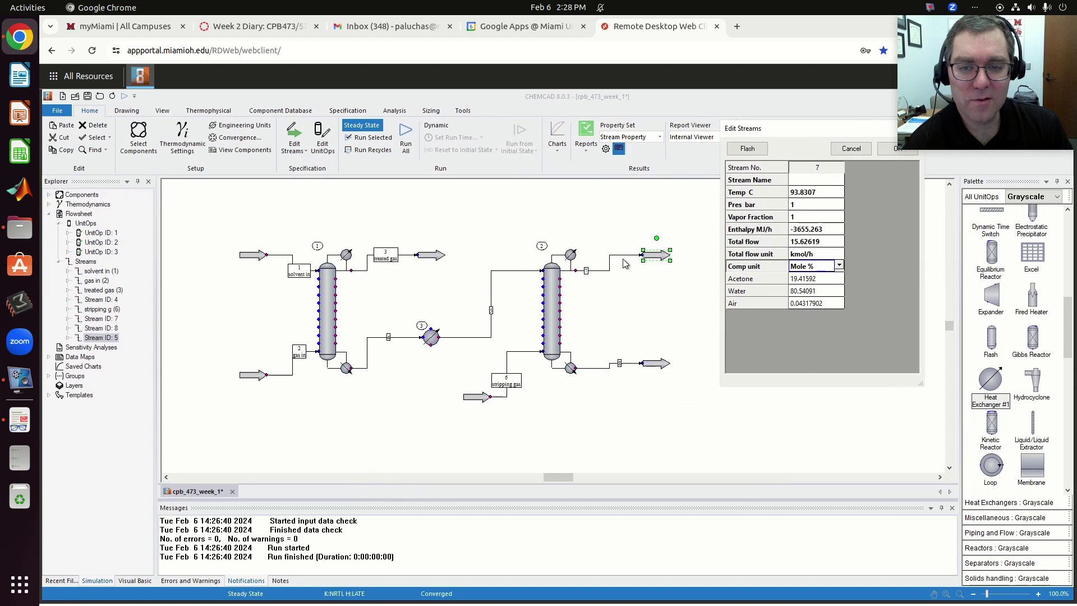
{"action": "left_click", "coordinate": [889, 151]}
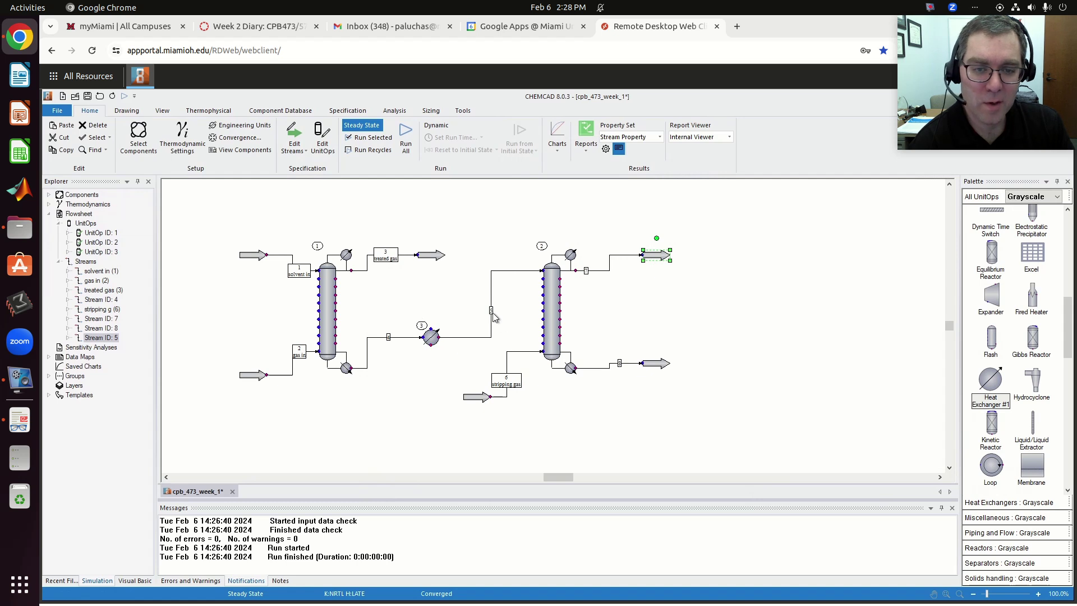
{"action": "left_click", "coordinate": [627, 285]}
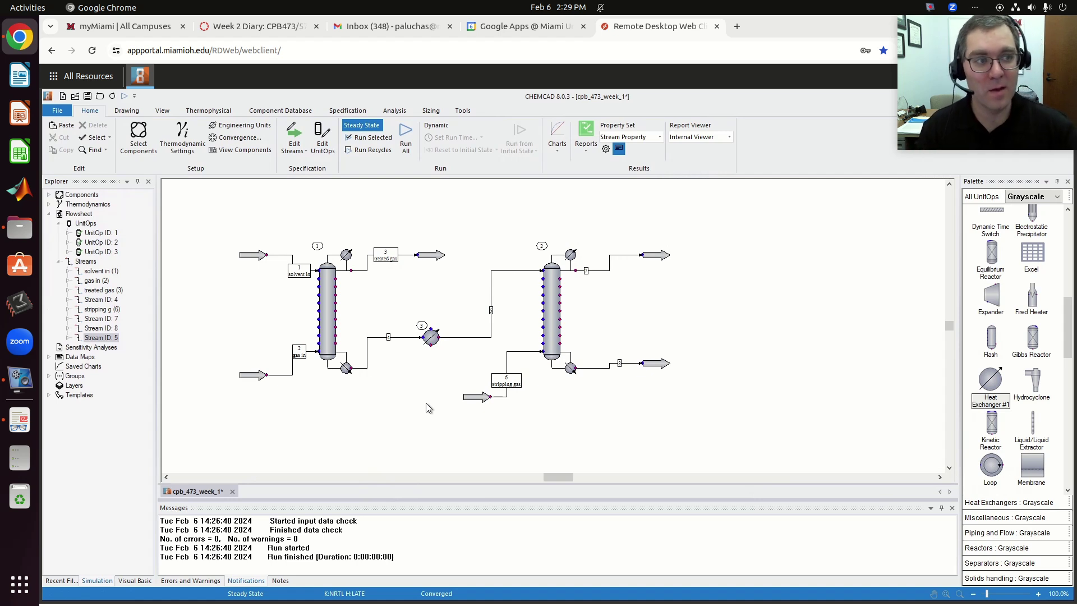
{"action": "left_click", "coordinate": [927, 8]}
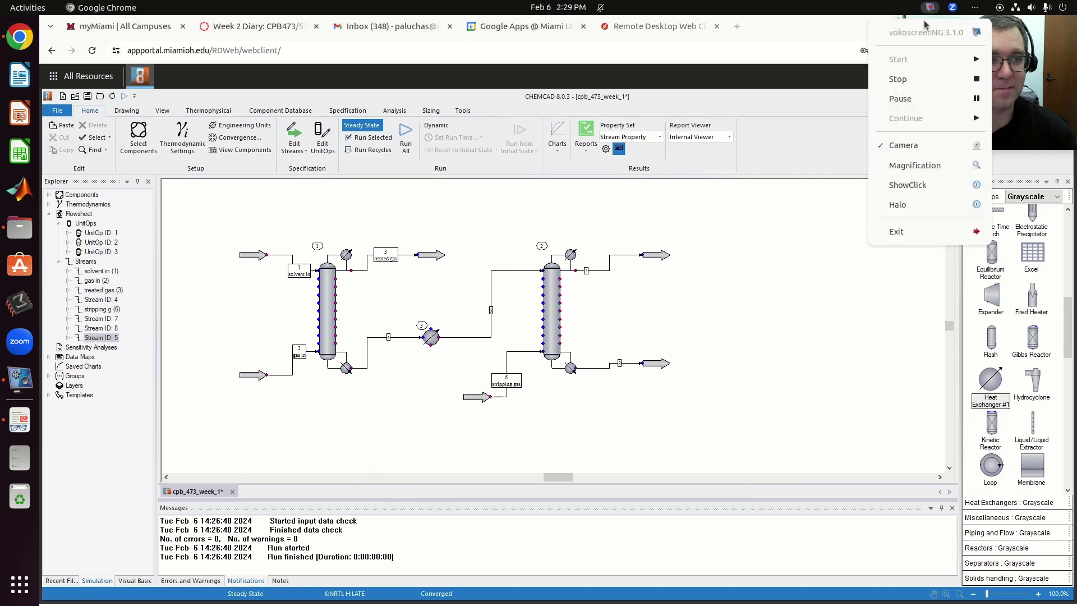